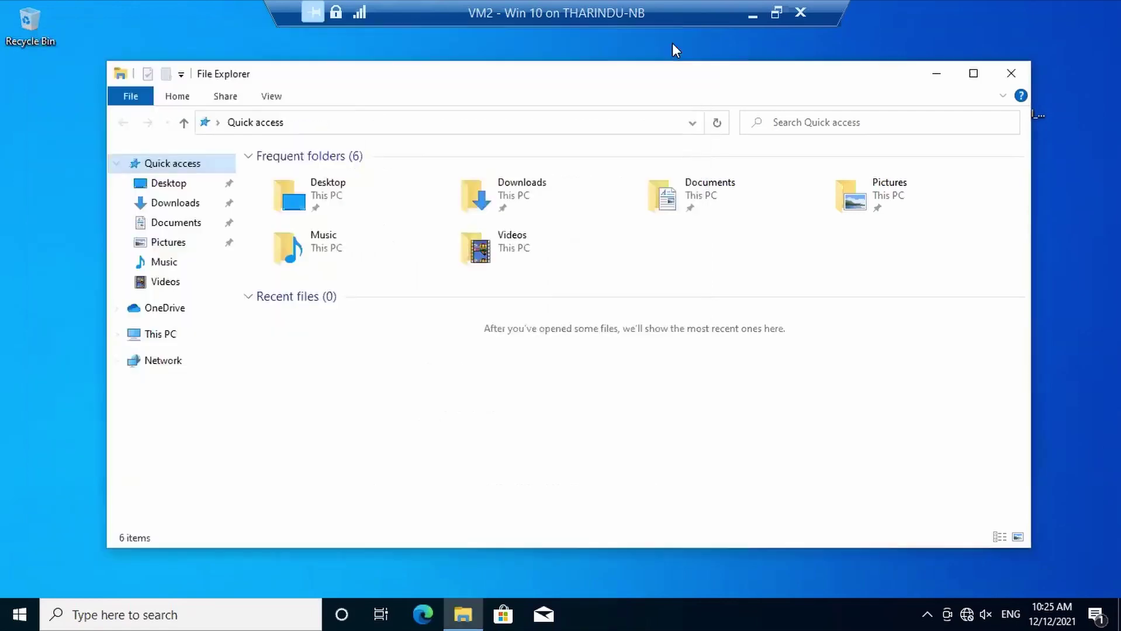
# Step: Launch the HikCentral Access Control installer from the desktop, allow its changes, and continue past the recommended configuration notice
pyautogui.click(934, 73)
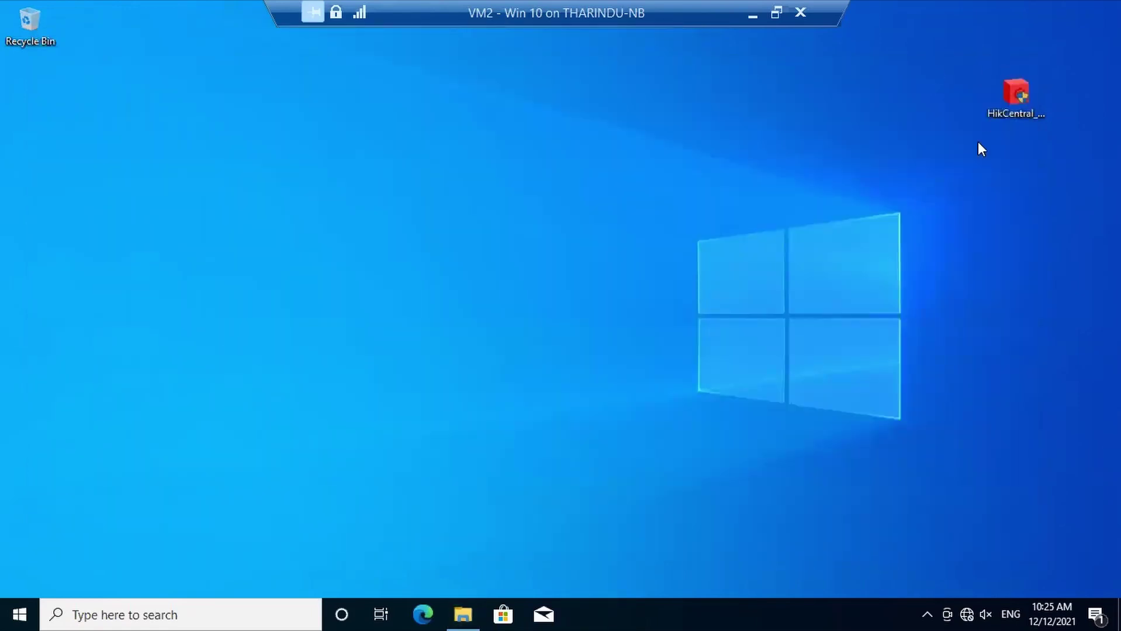
pyautogui.click(1009, 111)
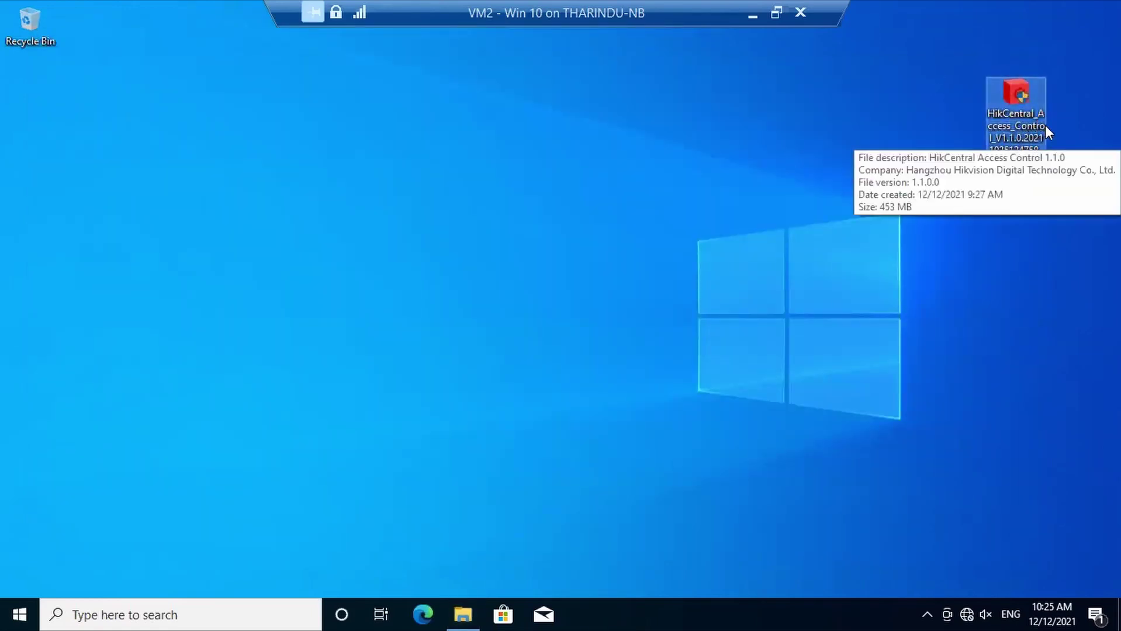
pyautogui.doubleClick(1007, 113)
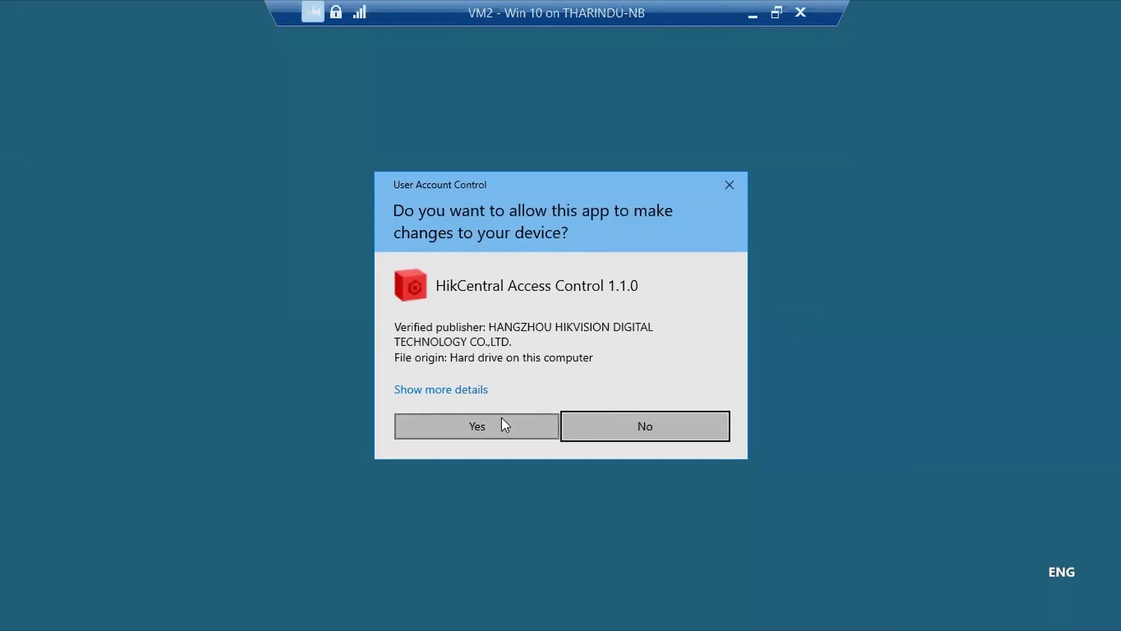
pyautogui.click(495, 421)
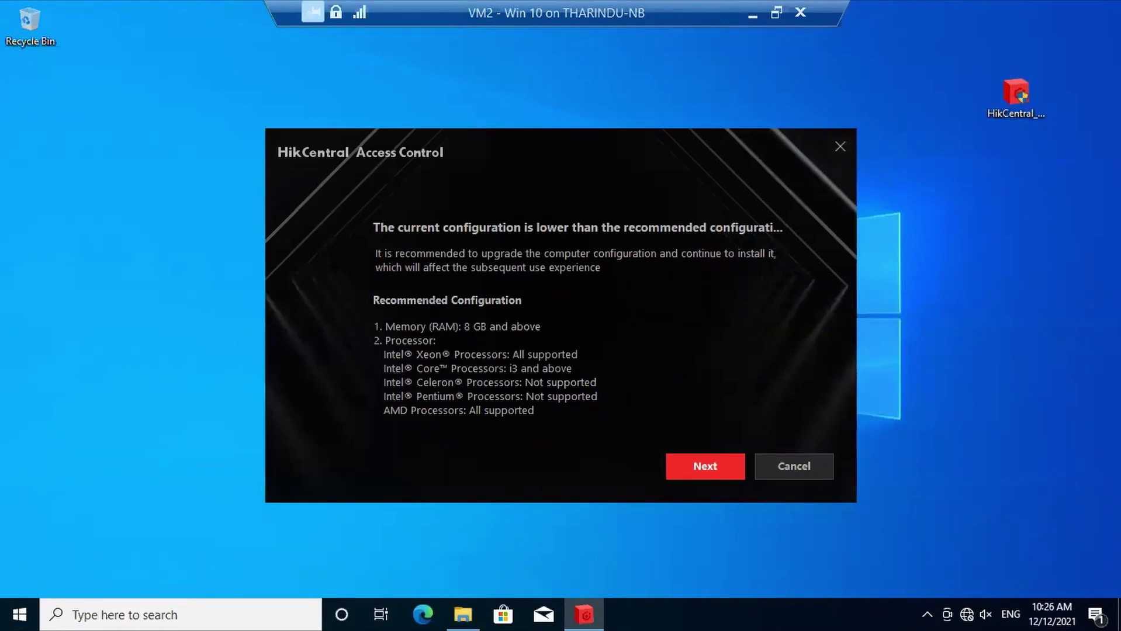
pyautogui.click(699, 468)
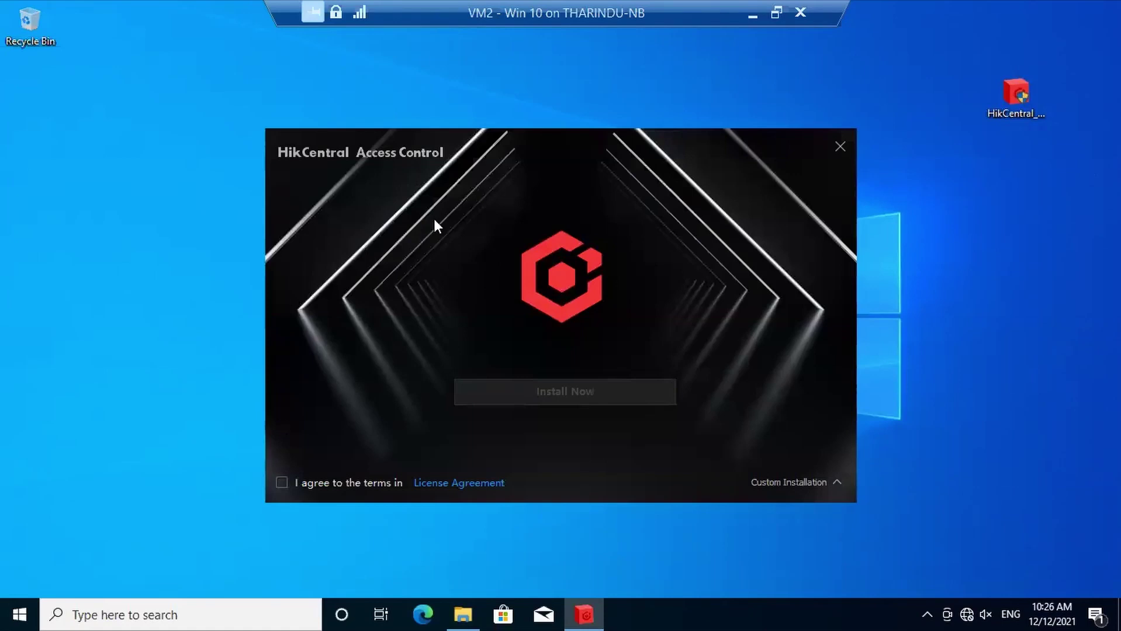
# Step: Agree to the license terms and start the HikCentral Access Control installation
pyautogui.click(279, 484)
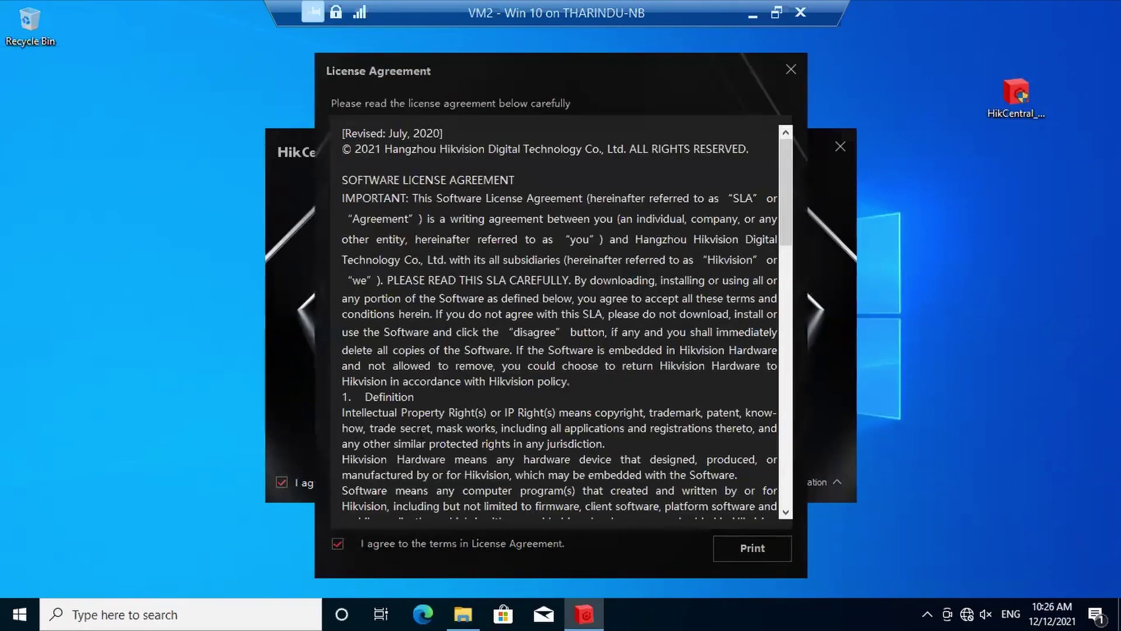
pyautogui.click(790, 70)
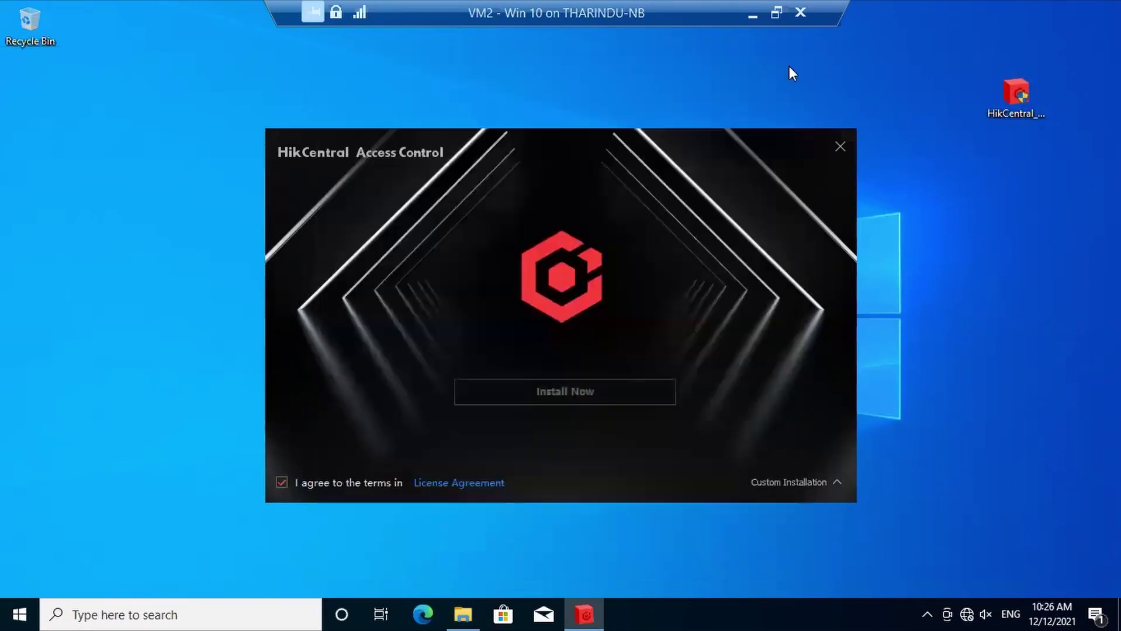
pyautogui.click(574, 394)
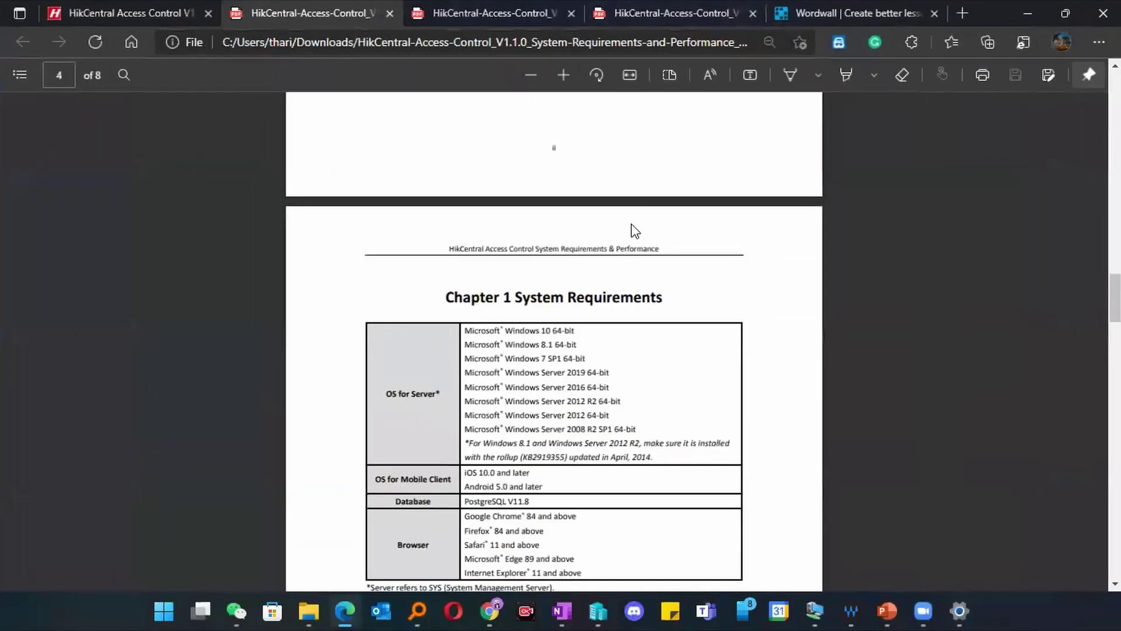
# Step: Switch to the System Requirements and Performance PDF in Edge and examine the supported server operating systems in Chapter 1
pyautogui.scroll(-1, 632, 226)
pyautogui.scroll(10, 633, 246)
pyautogui.scroll(-10, 633, 245)
pyautogui.scroll(1, 594, 351)
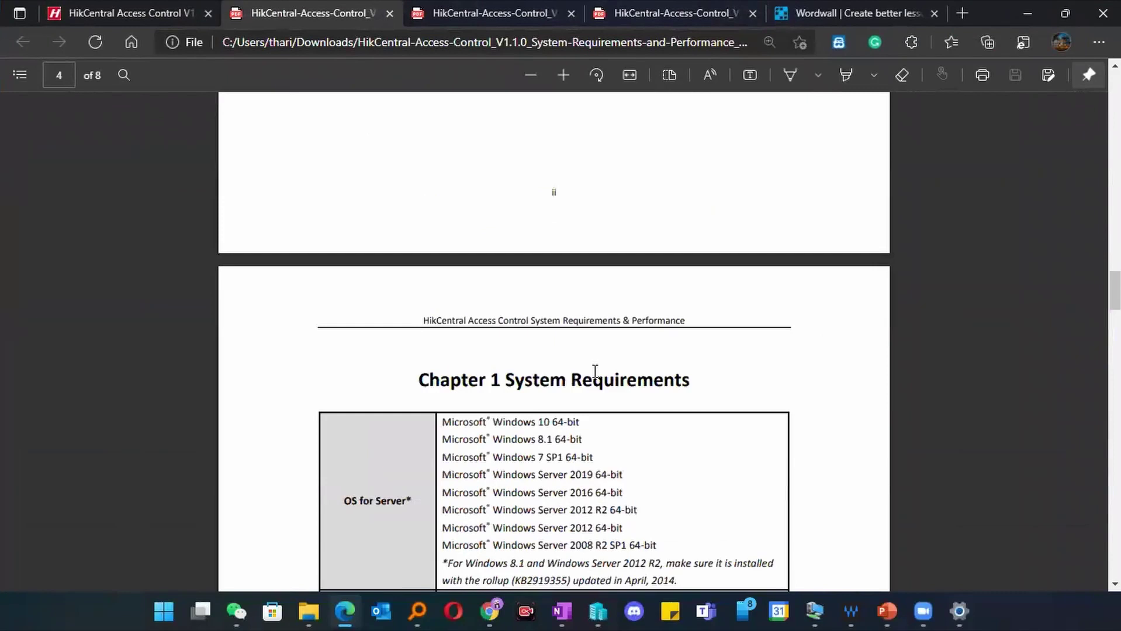
pyautogui.scroll(1, 595, 372)
pyautogui.scroll(-3, 594, 370)
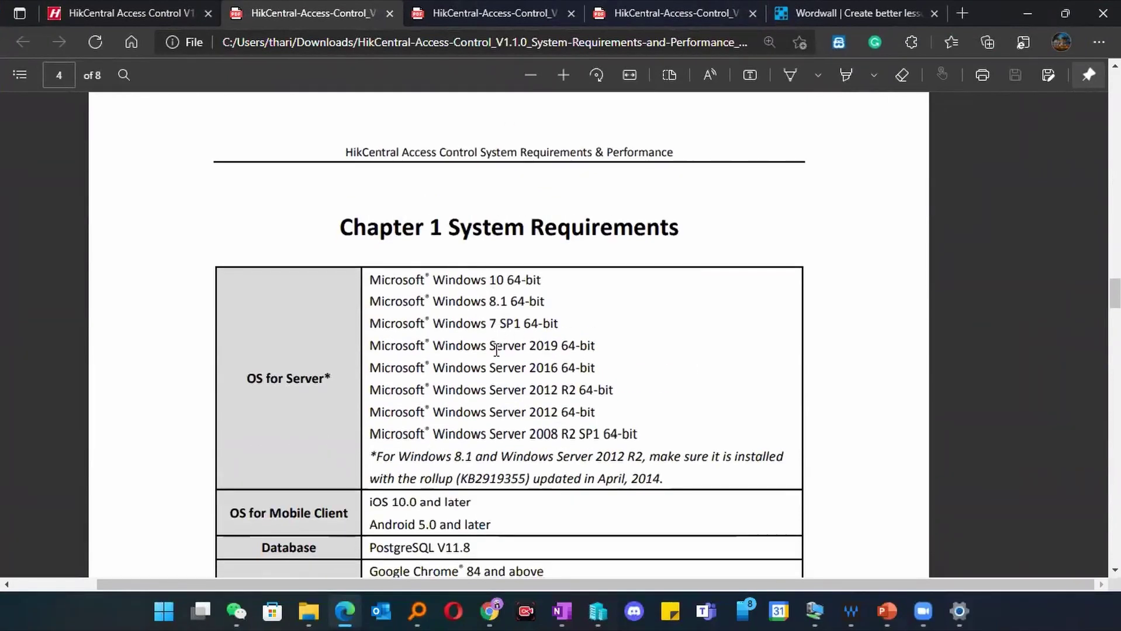
pyautogui.moveTo(498, 348); pyautogui.dragTo(564, 354)
pyautogui.moveTo(568, 434); pyautogui.dragTo(512, 423)
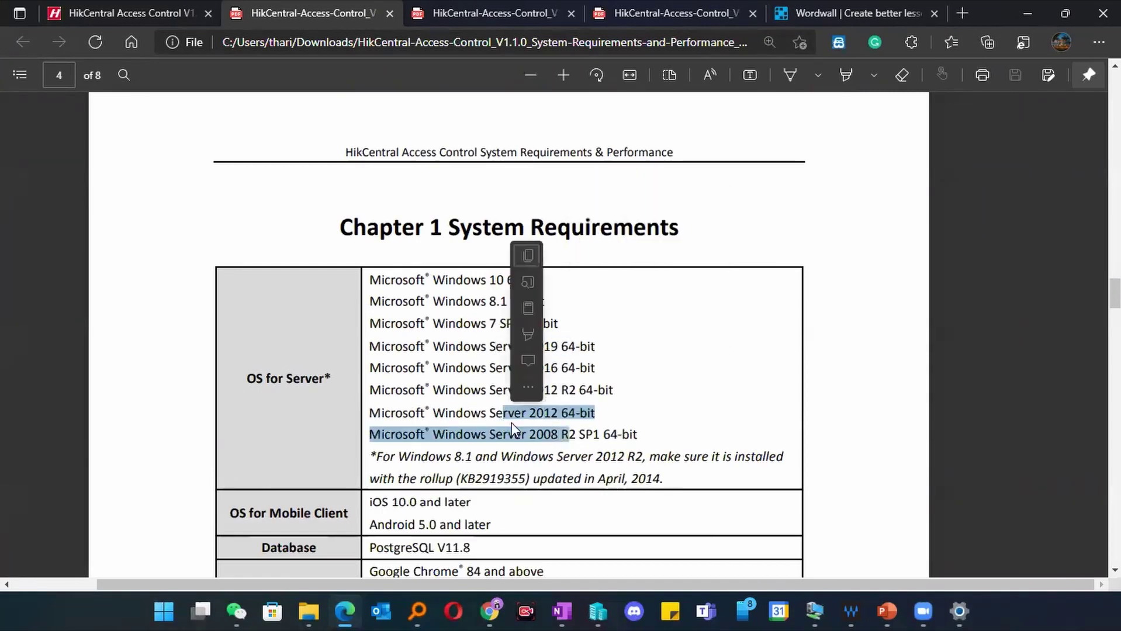
pyautogui.click(587, 422)
pyautogui.scroll(-1, 684, 399)
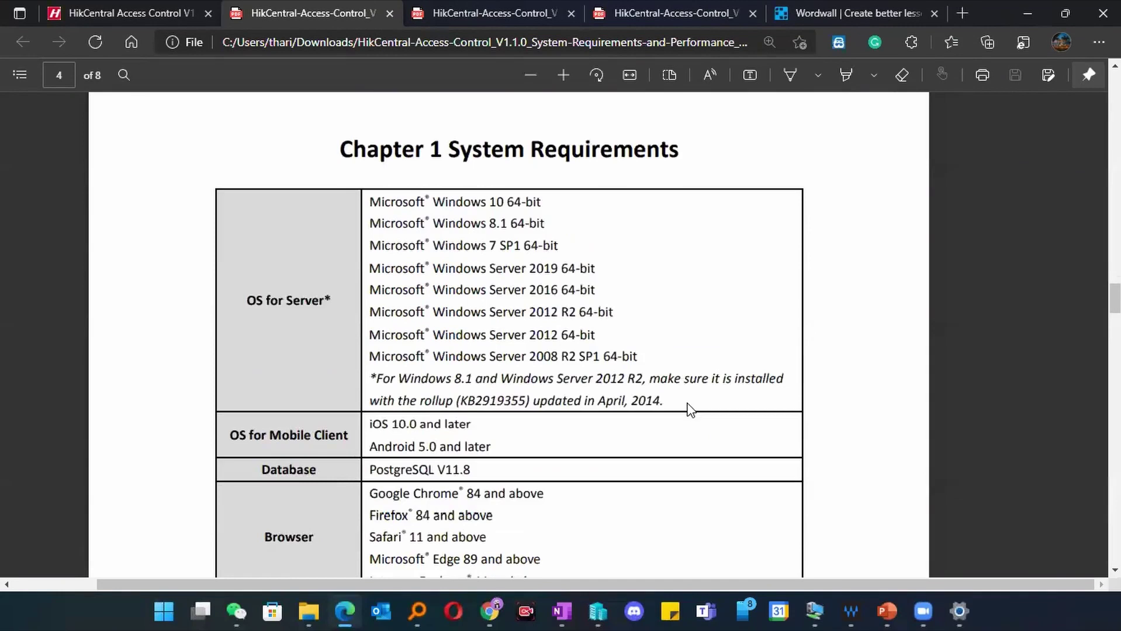
pyautogui.scroll(-1, 689, 409)
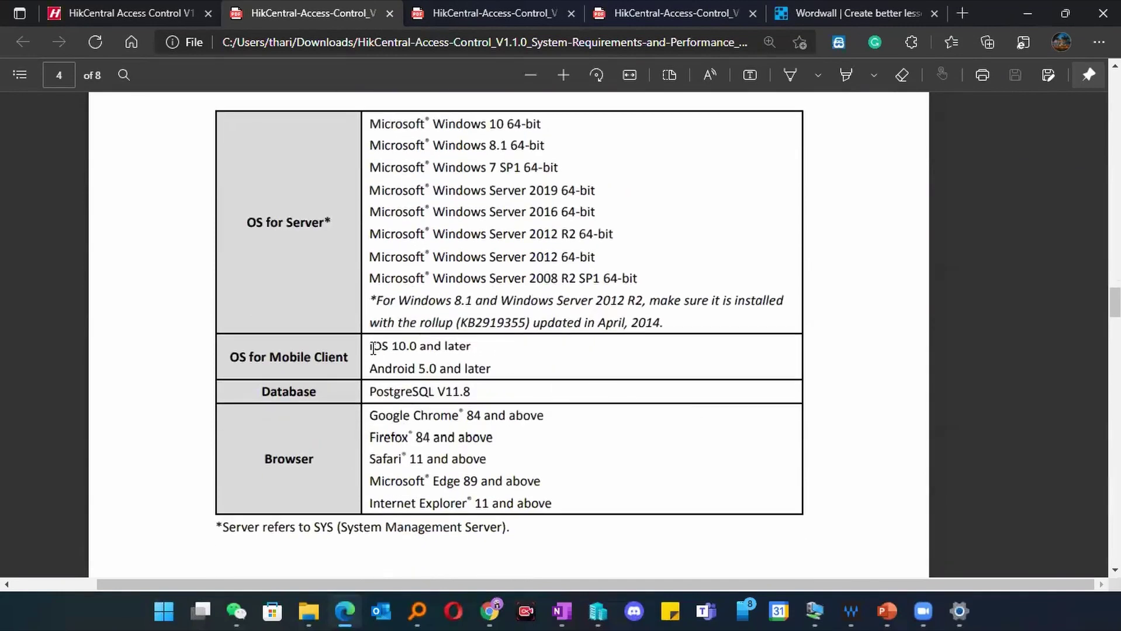
# Step: Review the mobile client, database and browser requirements in the Chapter 1 table
pyautogui.moveTo(394, 369); pyautogui.dragTo(453, 391)
pyautogui.click(482, 378)
pyautogui.scroll(-1, 577, 414)
pyautogui.moveTo(368, 336); pyautogui.dragTo(555, 423)
pyautogui.scroll(-6, 495, 438)
pyautogui.scroll(15, 495, 439)
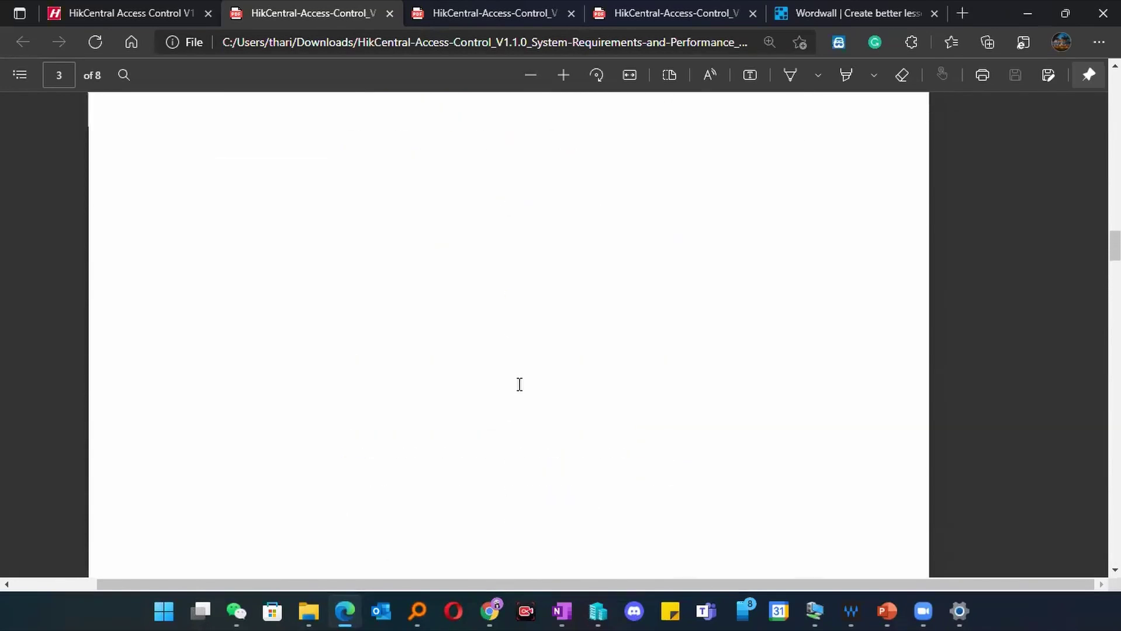
# Step: Review the Chapter 2 Server Performance tables, from the SYS configurations through the person limits
pyautogui.scroll(-15, 520, 385)
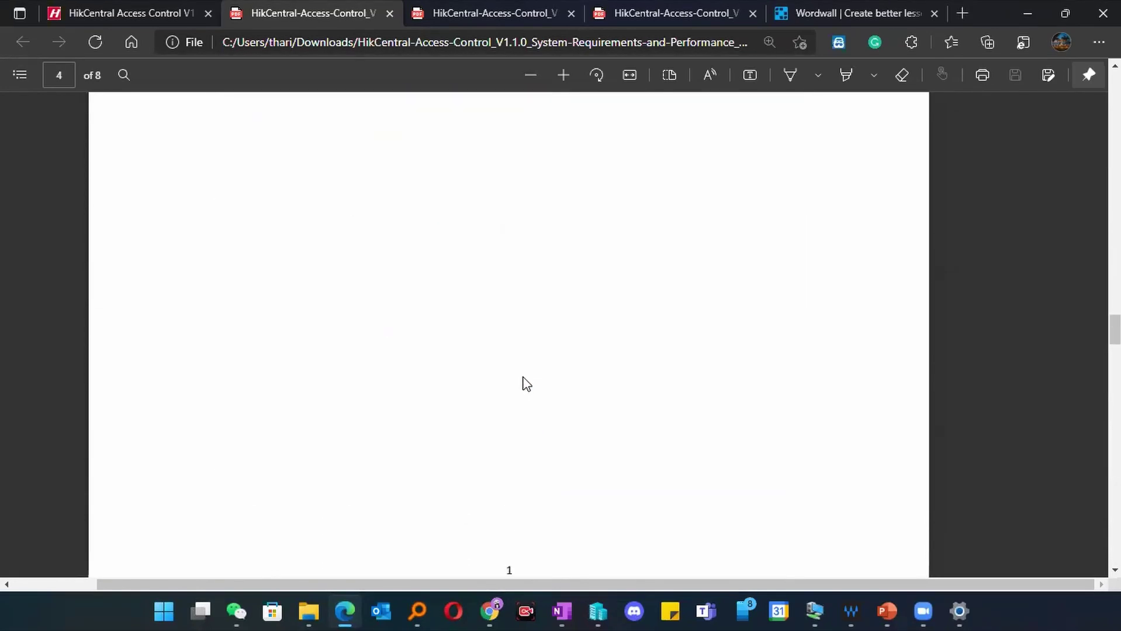
pyautogui.scroll(-10, 526, 384)
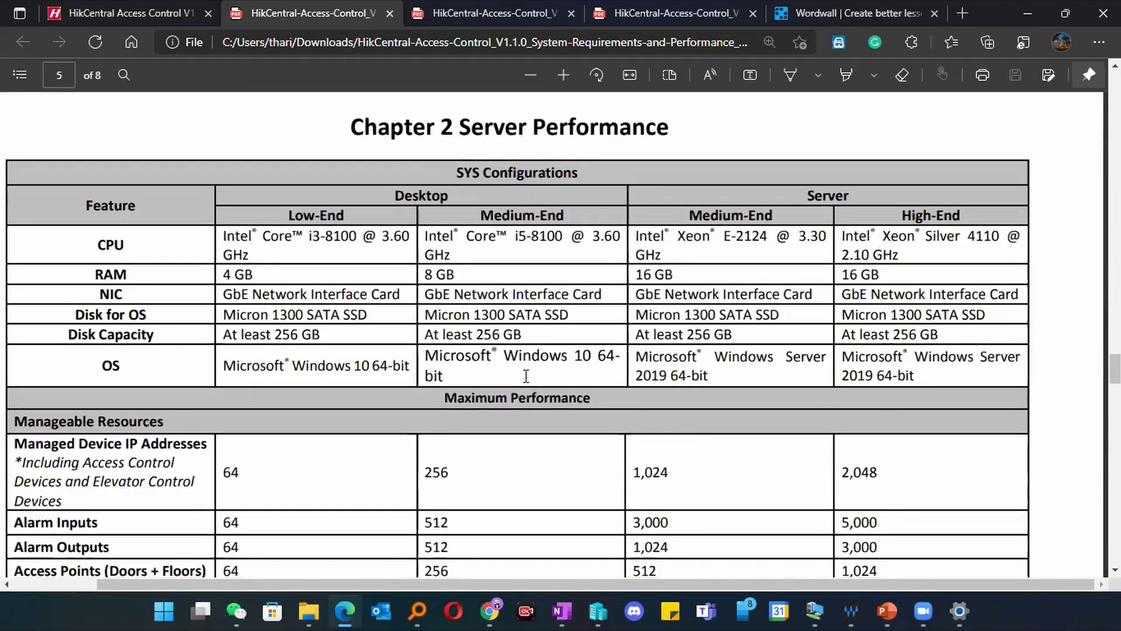
pyautogui.keyDown('ctrl'); pyautogui.scroll(-2, 573, 333); pyautogui.keyUp('ctrl')
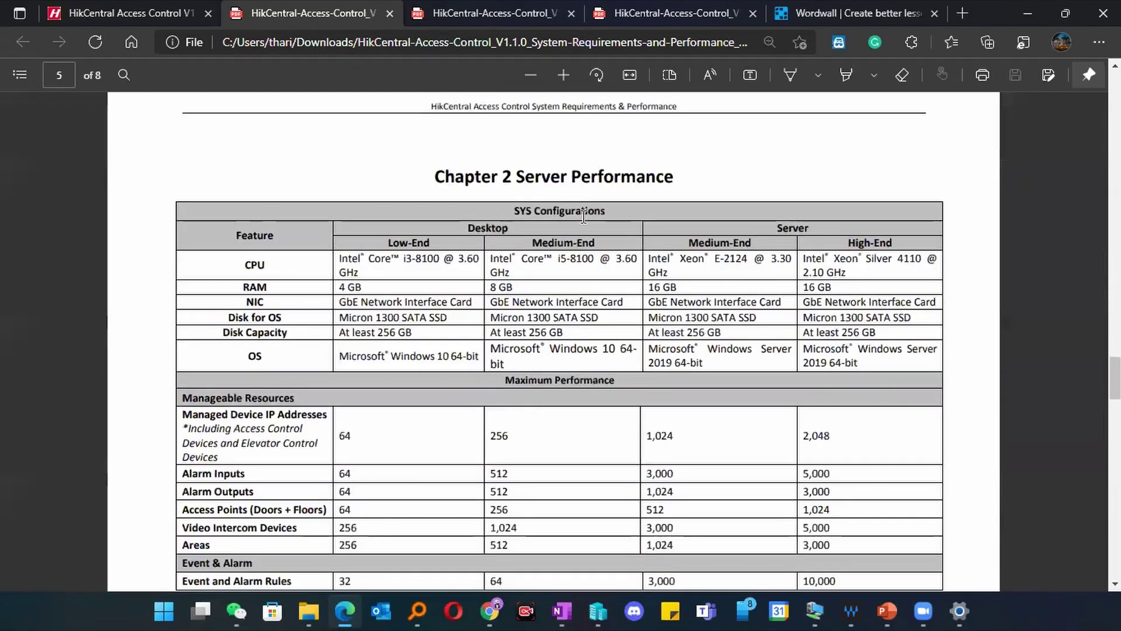
pyautogui.scroll(-13, 743, 288)
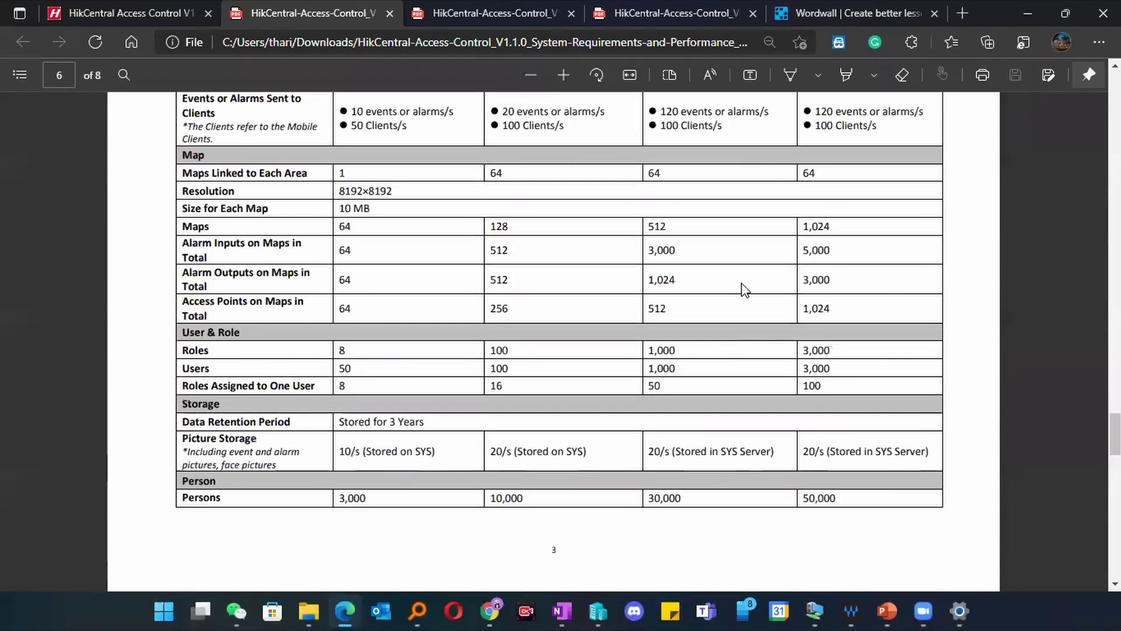
pyautogui.scroll(-3, 743, 279)
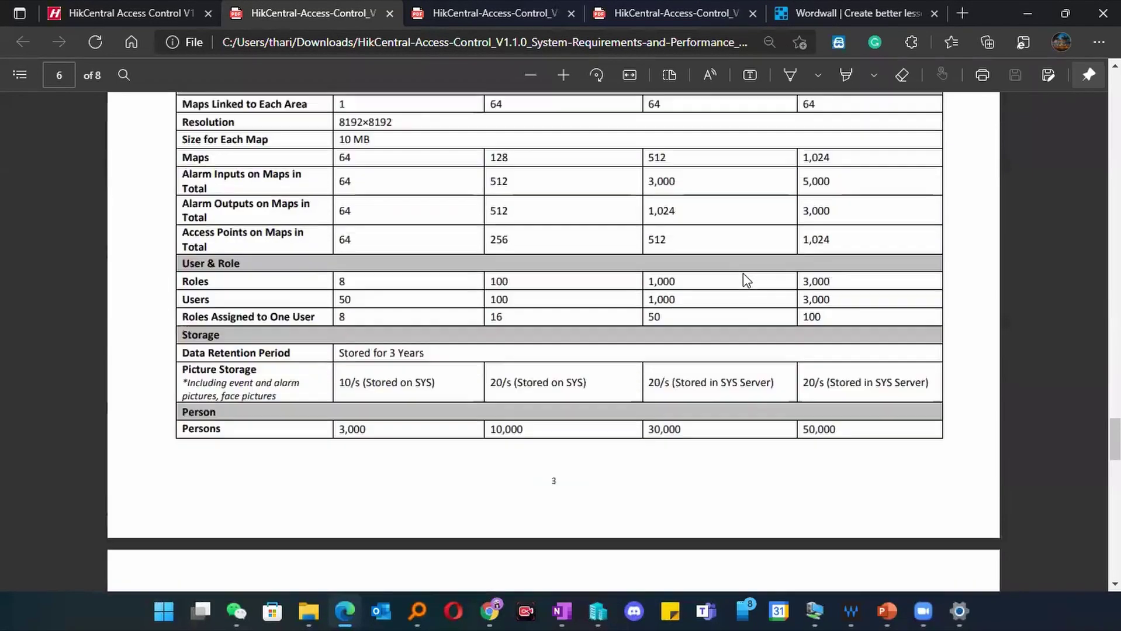
# Step: Look through the software, user manual and other downloads on the Hikvision HikCentral Access Control V1.1.0 page
pyautogui.click(101, 1)
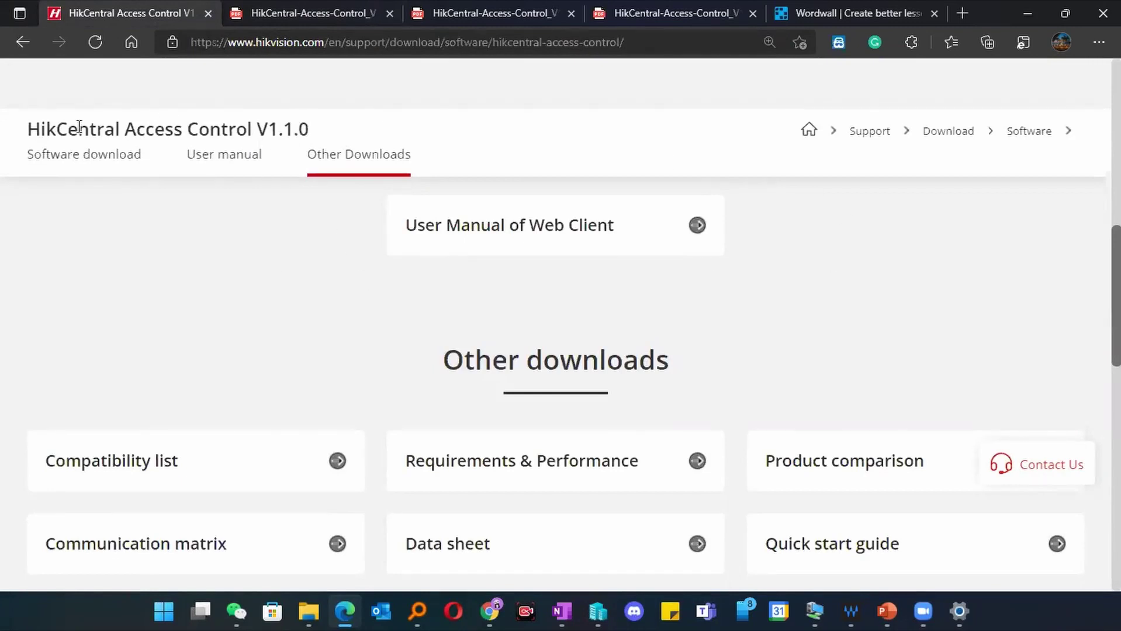
pyautogui.scroll(10, 548, 345)
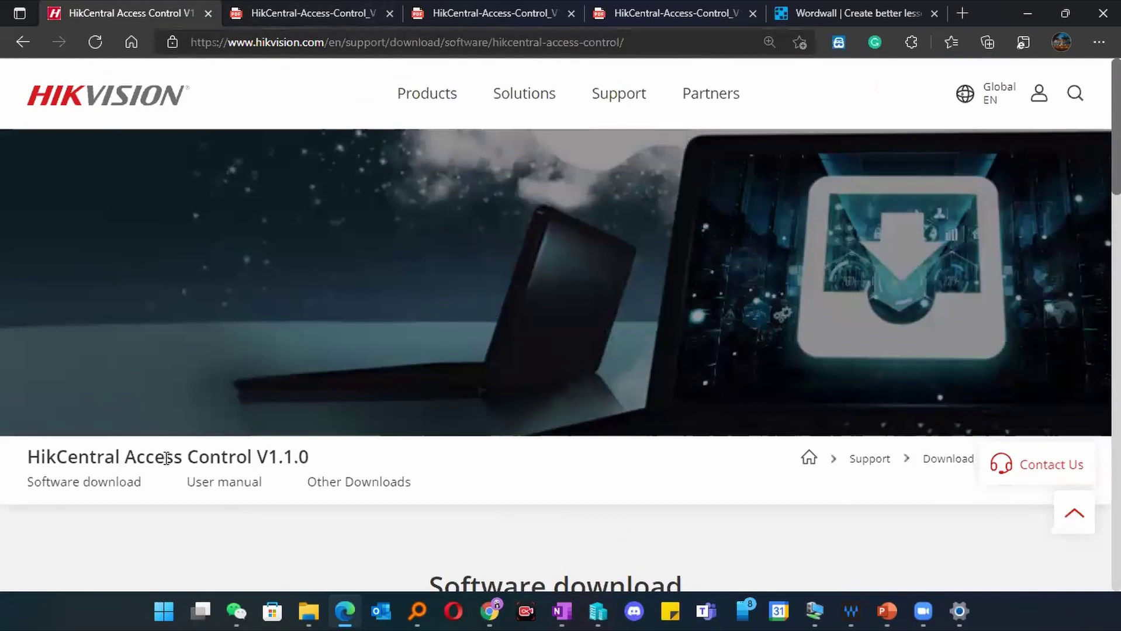
pyautogui.scroll(-5, 818, 453)
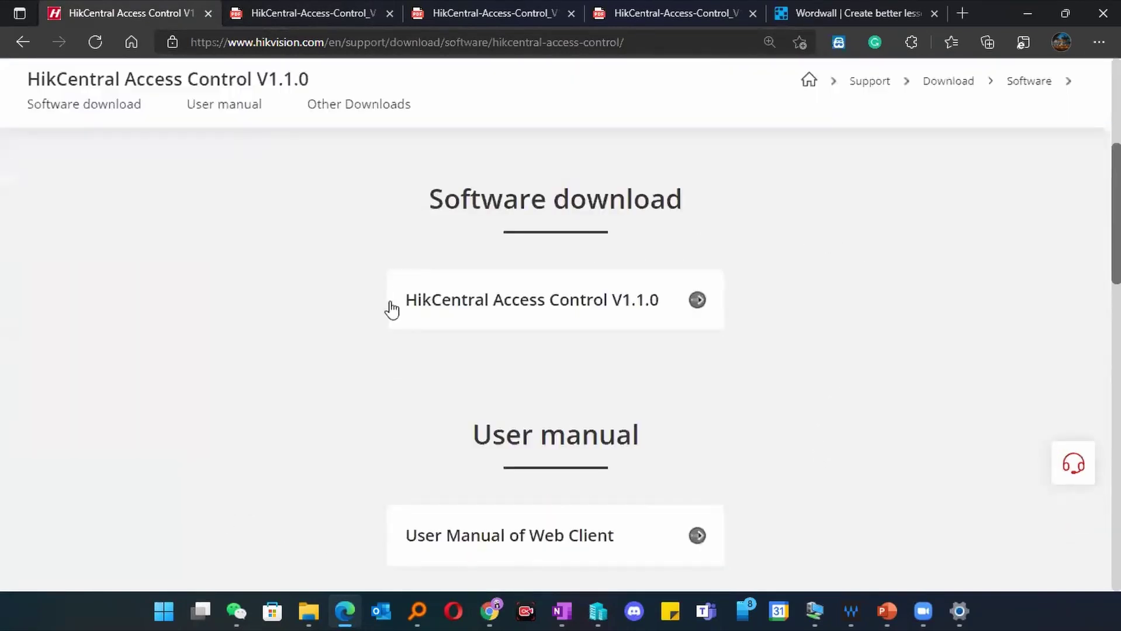
pyautogui.scroll(-1, 390, 311)
pyautogui.scroll(-3, 573, 458)
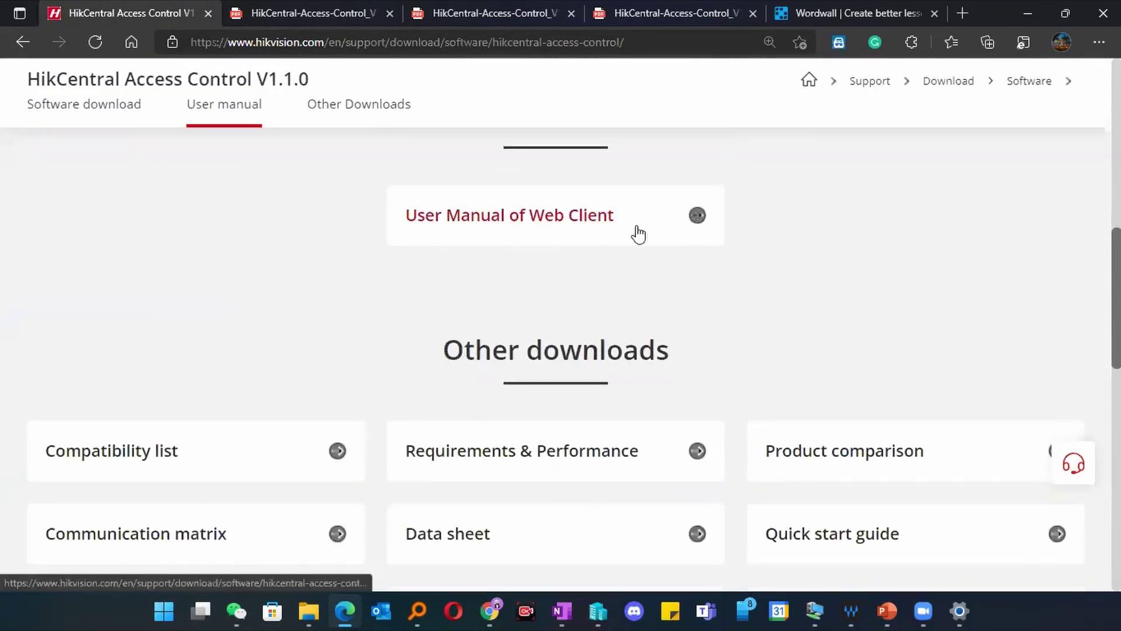
pyautogui.scroll(-2, 608, 420)
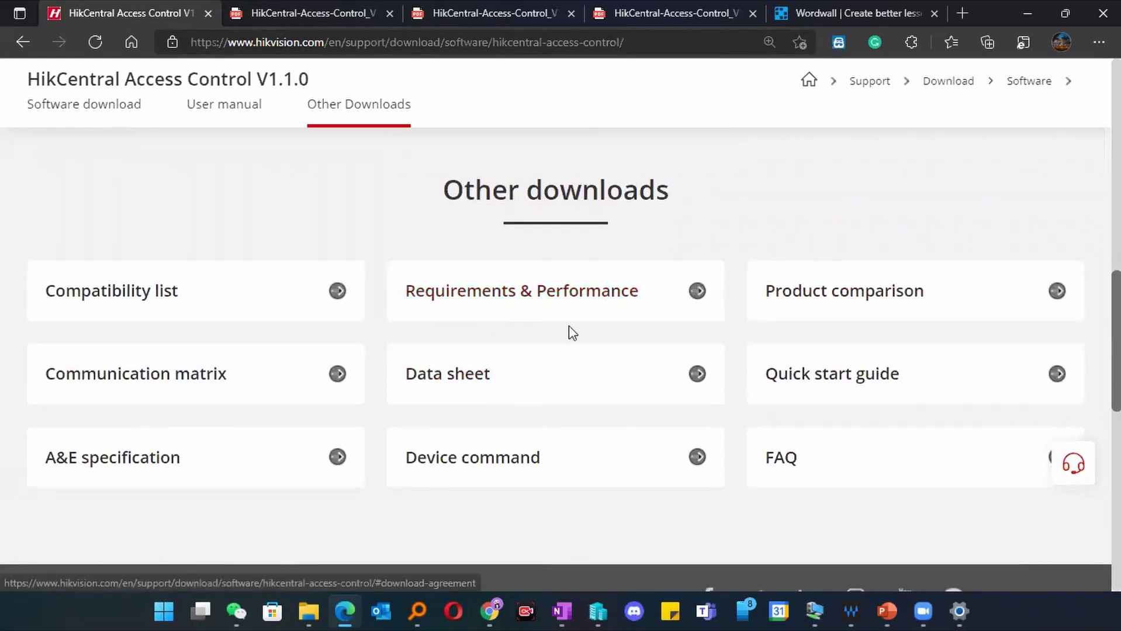
# Step: Return to the System Requirements and Performance PDF and skim its remaining pages to the end
pyautogui.click(346, 13)
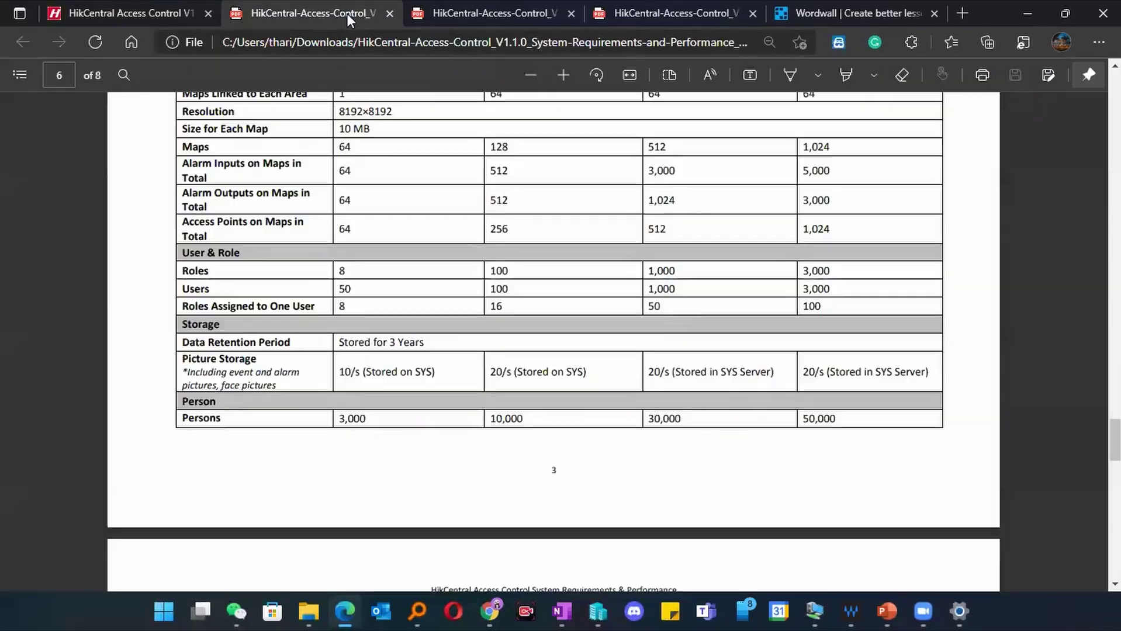
pyautogui.scroll(-5, 656, 341)
pyautogui.scroll(-15, 655, 341)
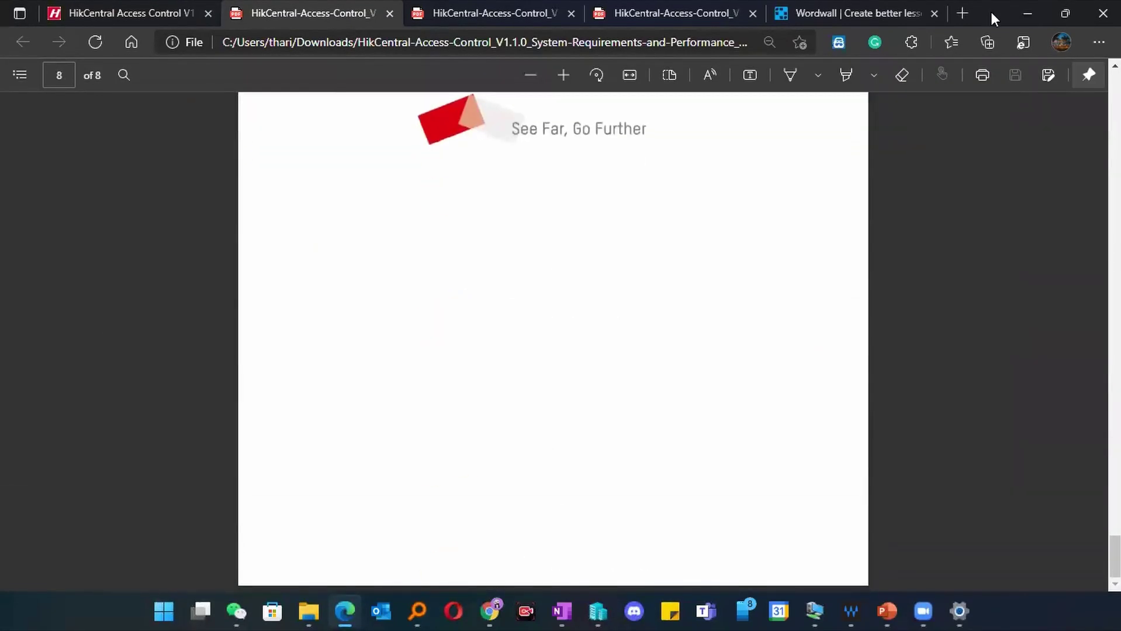
# Step: Show the Maximum Performance table enlarged in the Product Comparison PDF for the basic and professional versions
pyautogui.click(524, 10)
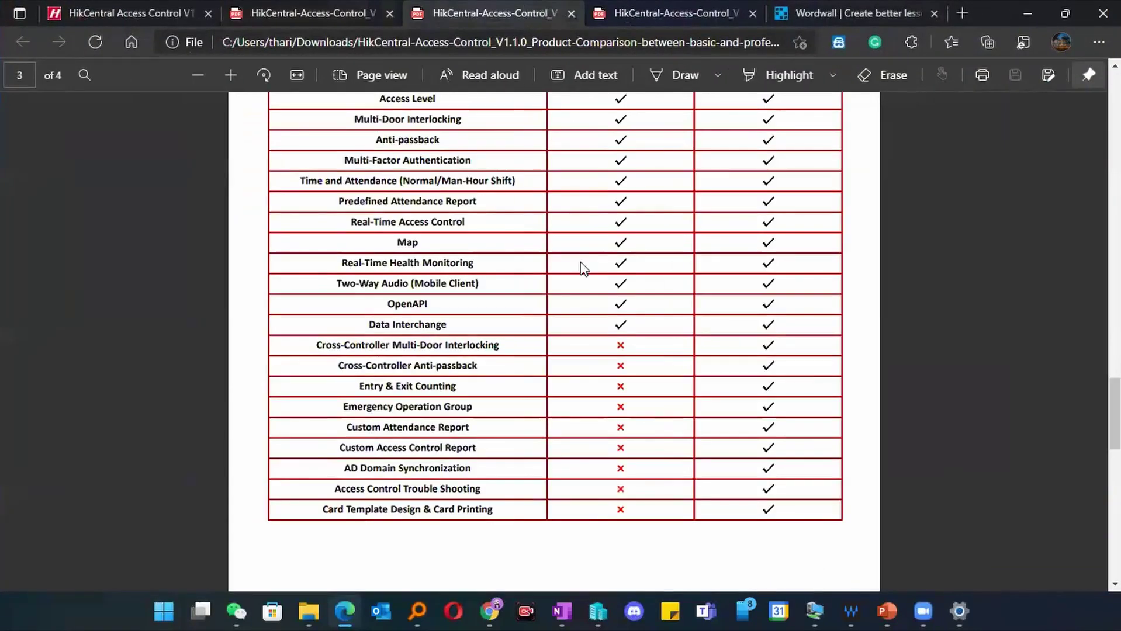
pyautogui.scroll(10, 656, 343)
pyautogui.scroll(10, 659, 350)
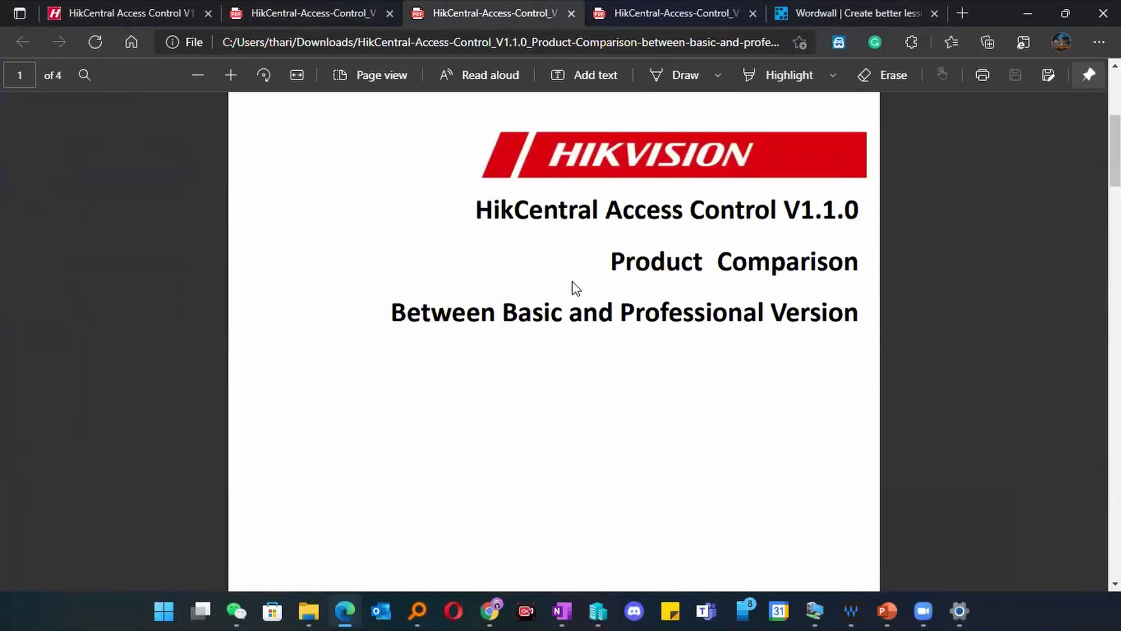
pyautogui.scroll(-15, 656, 309)
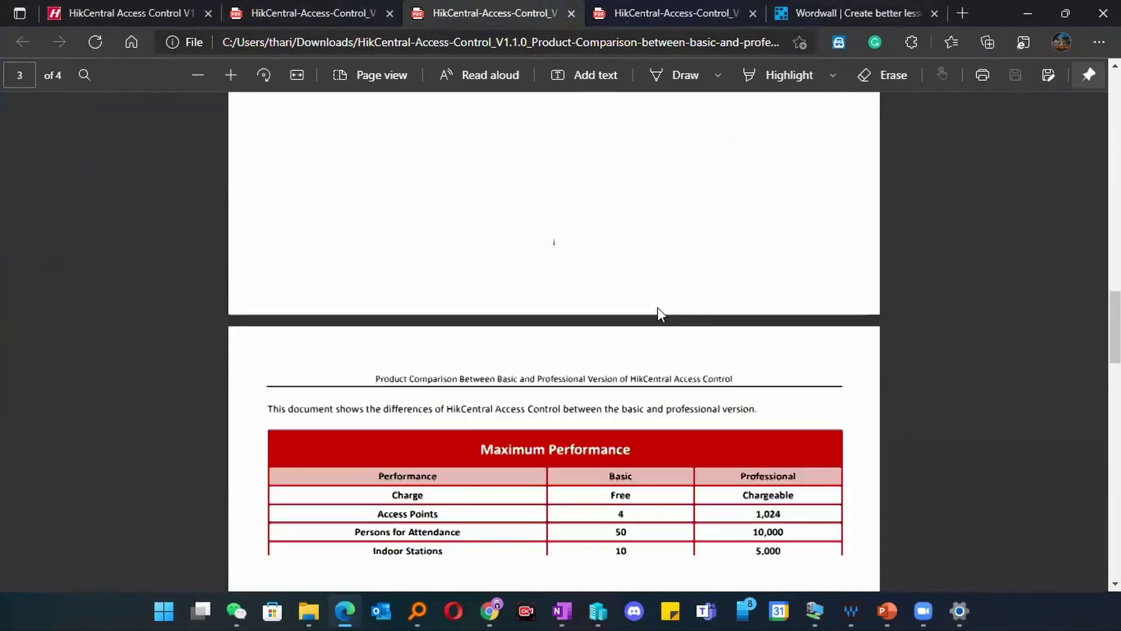
pyautogui.scroll(-3, 657, 311)
pyautogui.keyDown('ctrl'); pyautogui.scroll(4, 659, 310); pyautogui.keyUp('ctrl')
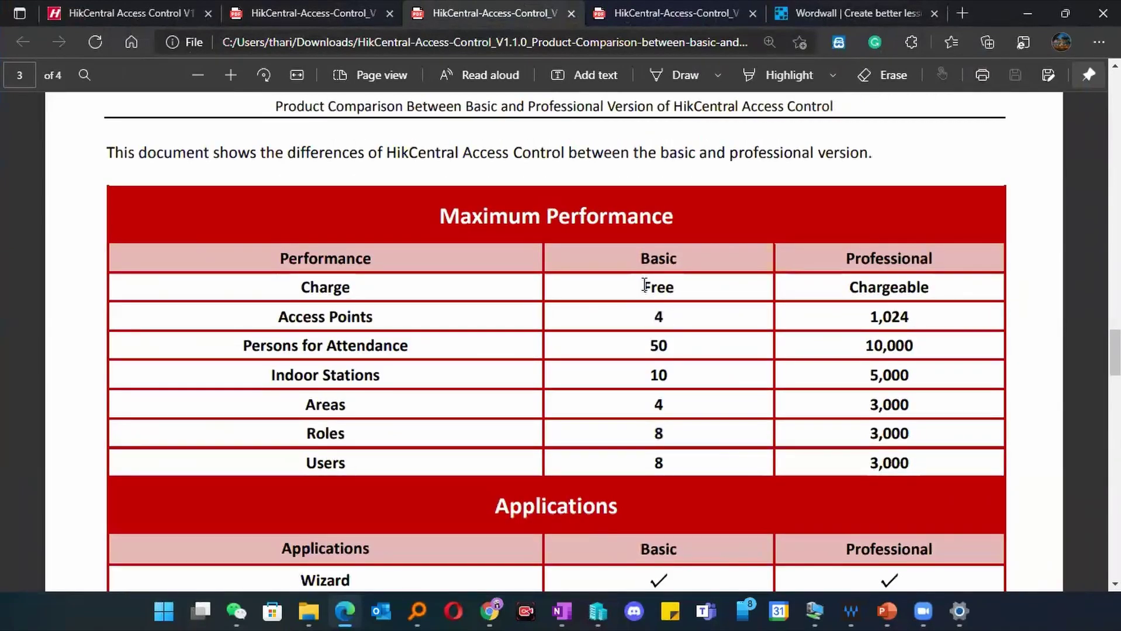
# Step: Examine the Basic version's charge, access points, persons for attendance and indoor stations by selecting each value in the comparison table
pyautogui.moveTo(644, 284); pyautogui.dragTo(683, 285)
pyautogui.click(658, 295)
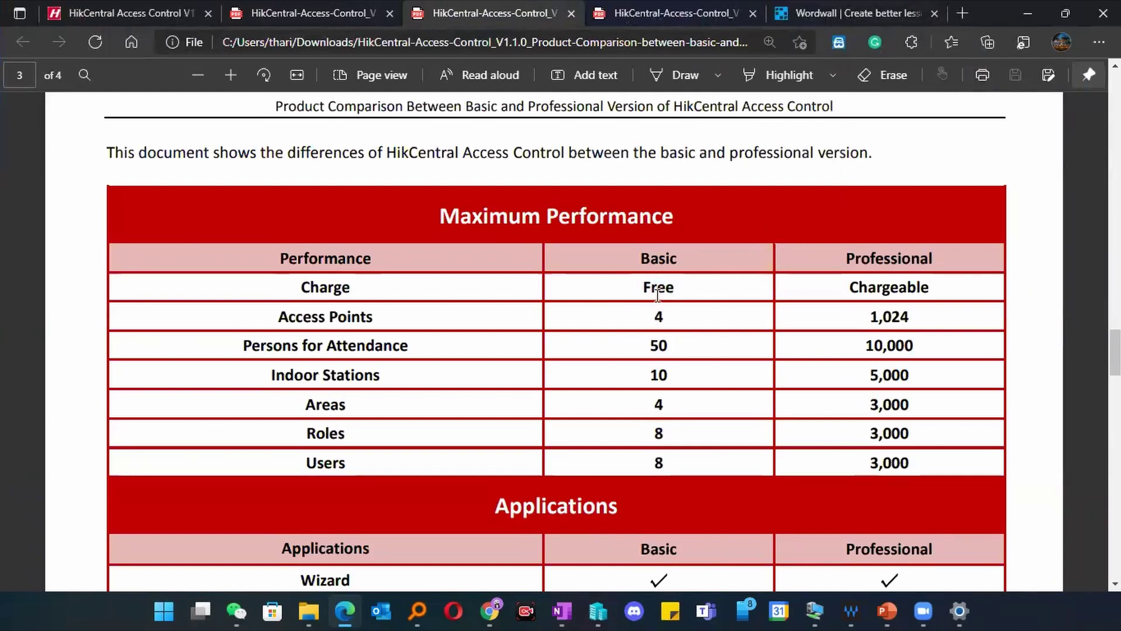
pyautogui.doubleClick(657, 295)
pyautogui.click(661, 320)
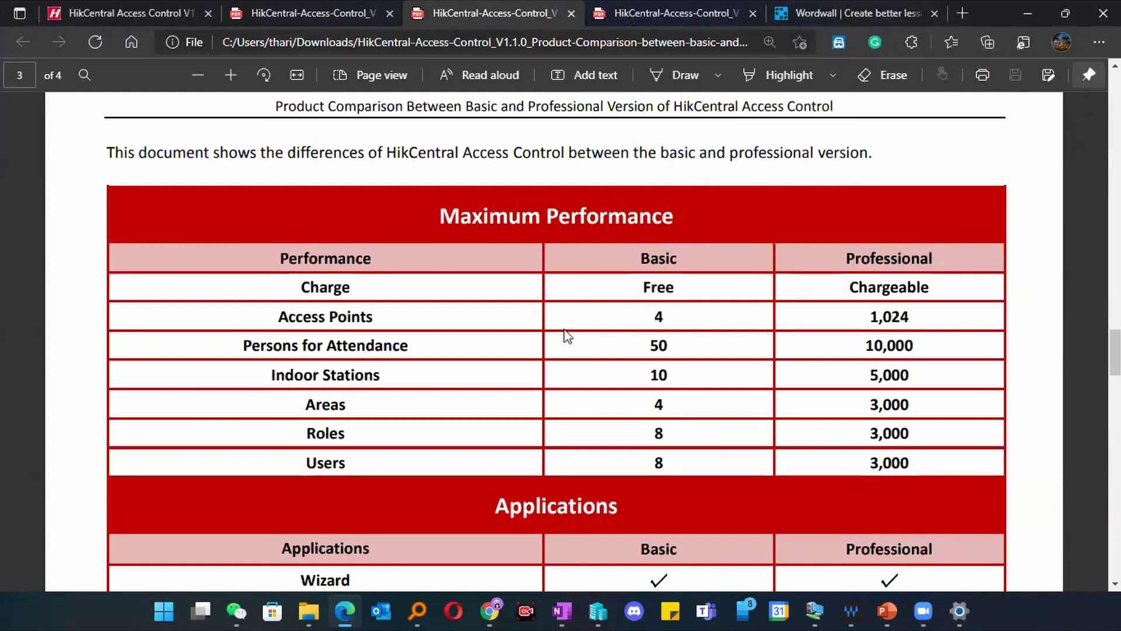
pyautogui.doubleClick(655, 316)
pyautogui.click(636, 338)
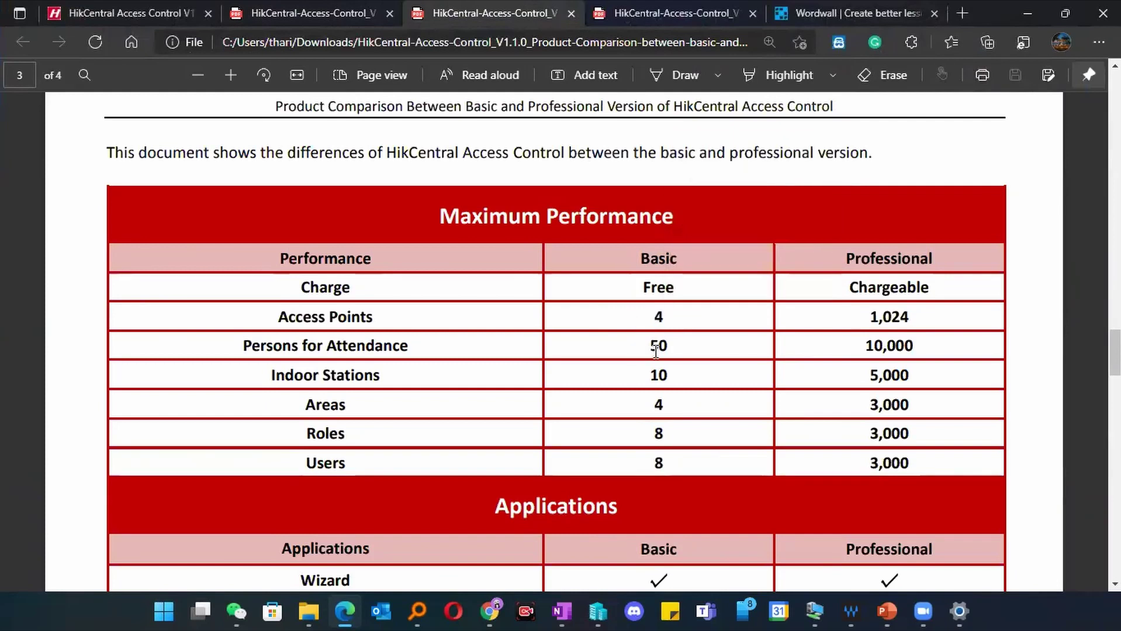
pyautogui.moveTo(648, 345)
pyautogui.mouseDown()
pyautogui.moveTo(671, 345)
pyautogui.moveTo(660, 345)
pyautogui.mouseUp()
pyautogui.click(643, 345)
pyautogui.click(608, 358)
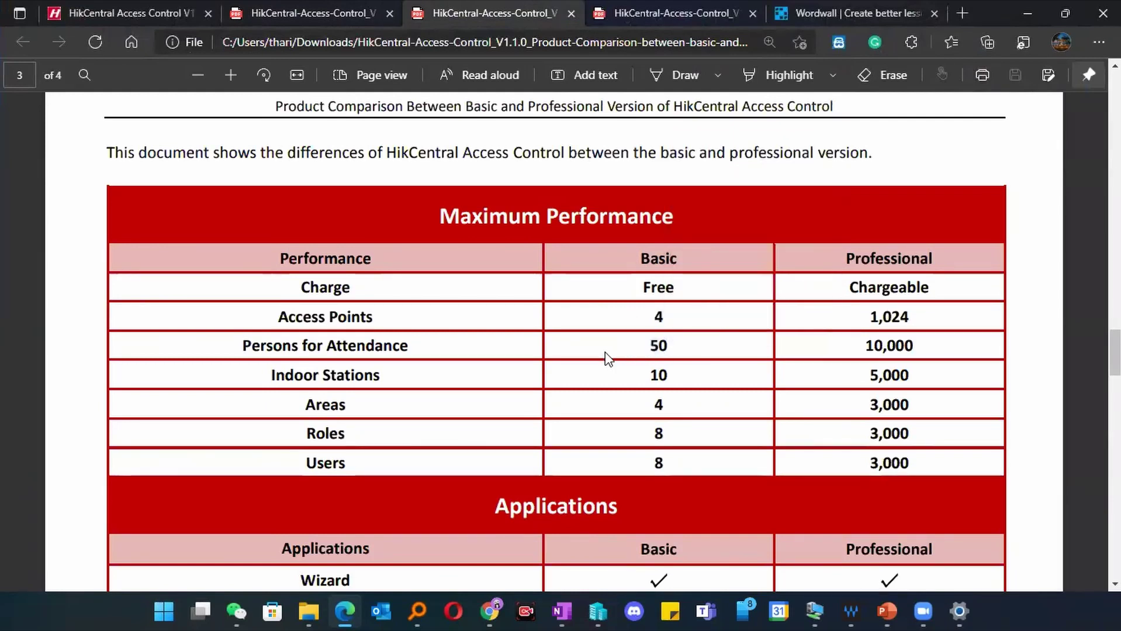
pyautogui.doubleClick(657, 375)
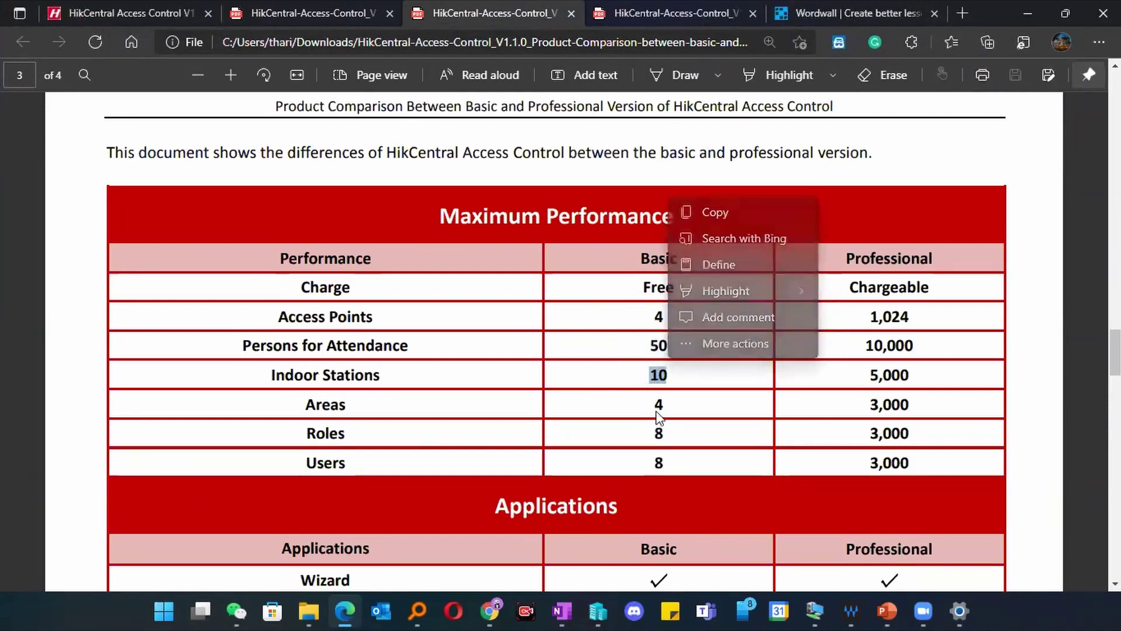
# Step: Examine the Professional version's charge, access points and persons for attendance by selecting each value in the Maximum Performance table
pyautogui.click(672, 399)
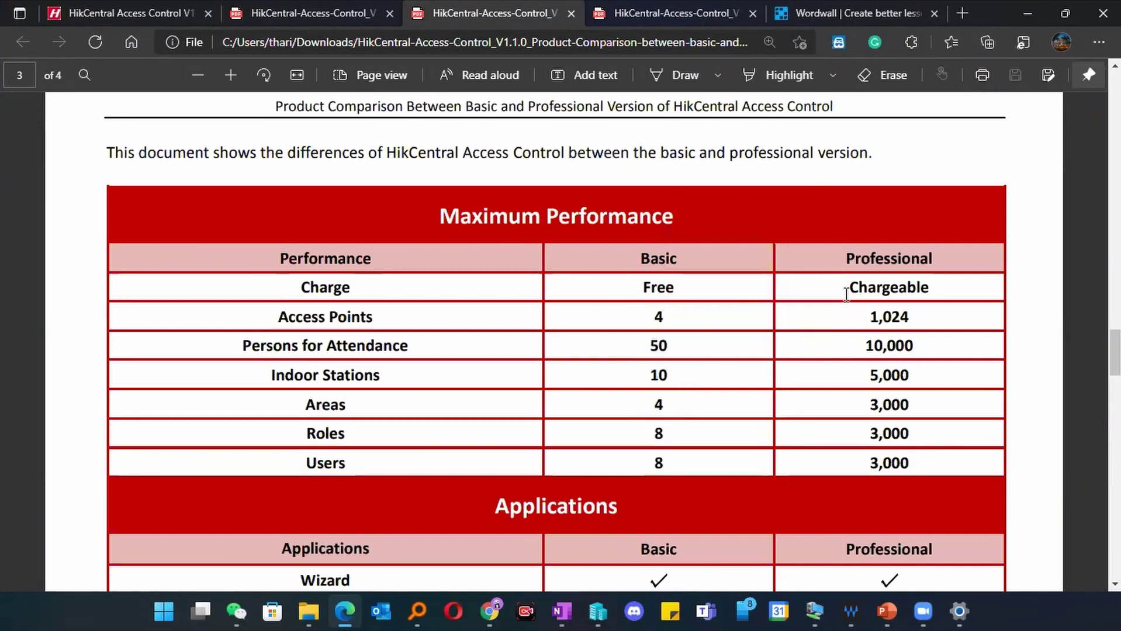
pyautogui.moveTo(847, 286); pyautogui.dragTo(933, 287)
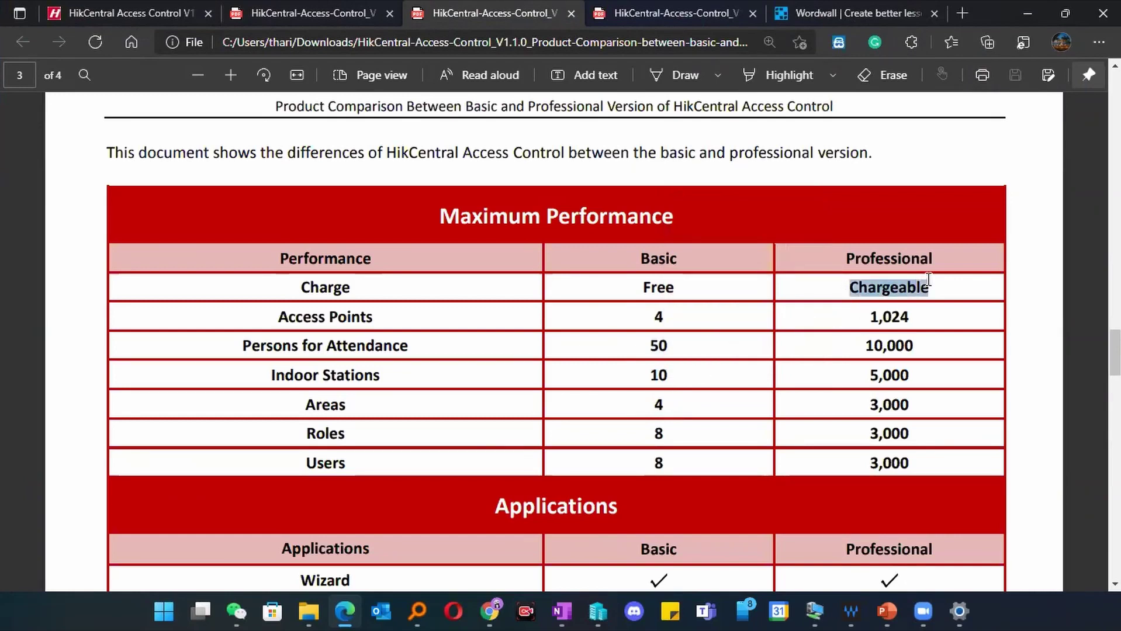
pyautogui.click(886, 307)
pyautogui.moveTo(882, 318); pyautogui.dragTo(894, 327)
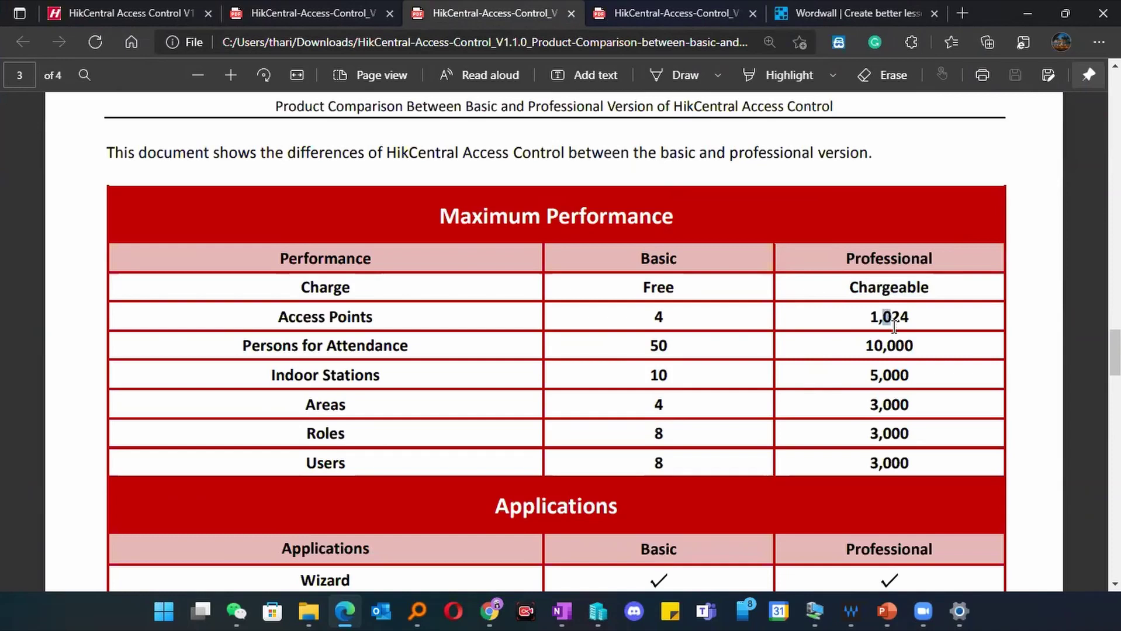
pyautogui.click(875, 360)
pyautogui.moveTo(862, 349); pyautogui.dragTo(917, 348)
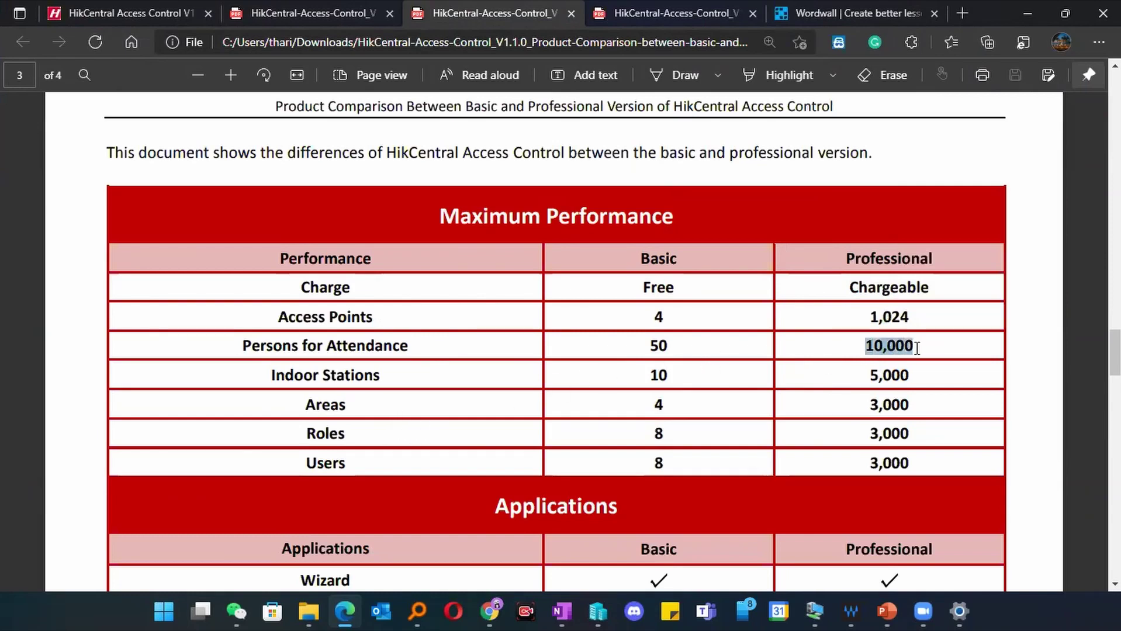
# Step: Look through the Applications comparison of the Basic and Professional versions down to the end of the PDF
pyautogui.scroll(-3, 828, 407)
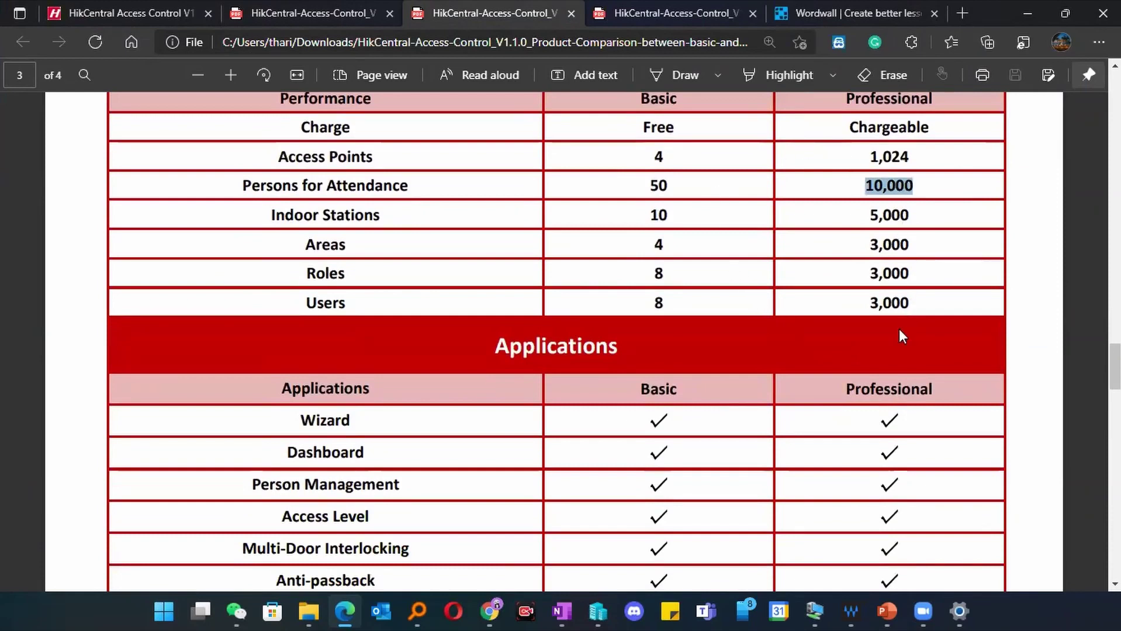
pyautogui.scroll(-3, 893, 374)
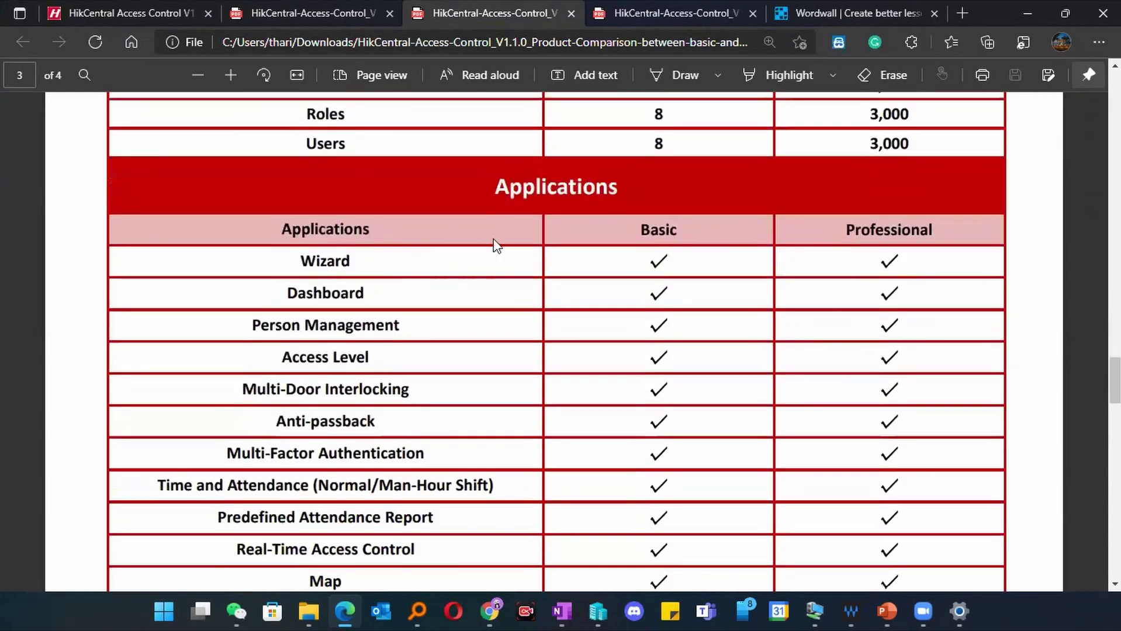
pyautogui.scroll(-9, 824, 218)
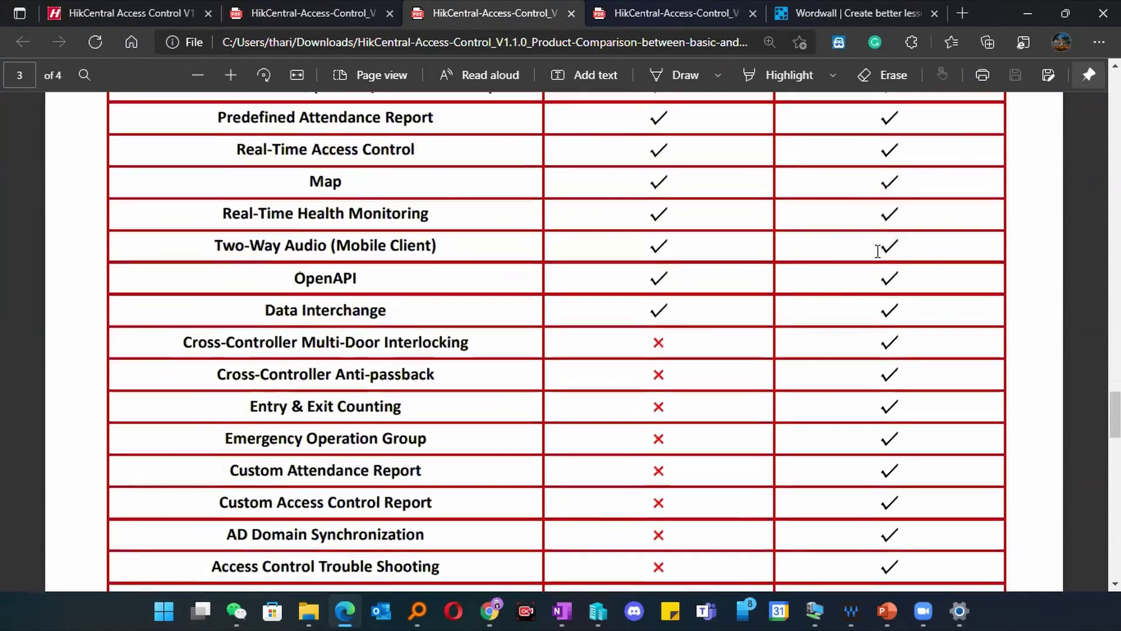
pyautogui.moveTo(260, 294); pyautogui.dragTo(395, 294)
pyautogui.moveTo(649, 263); pyautogui.dragTo(923, 475)
pyautogui.click(903, 440)
pyautogui.scroll(6, 903, 440)
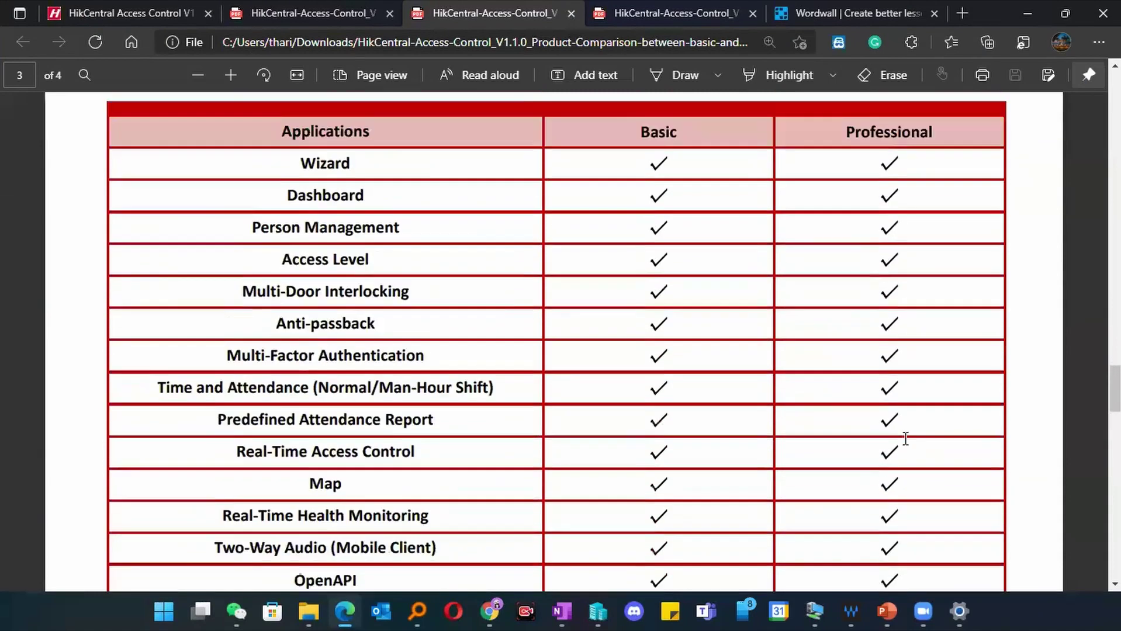
pyautogui.scroll(-12, 904, 440)
pyautogui.scroll(-2, 903, 439)
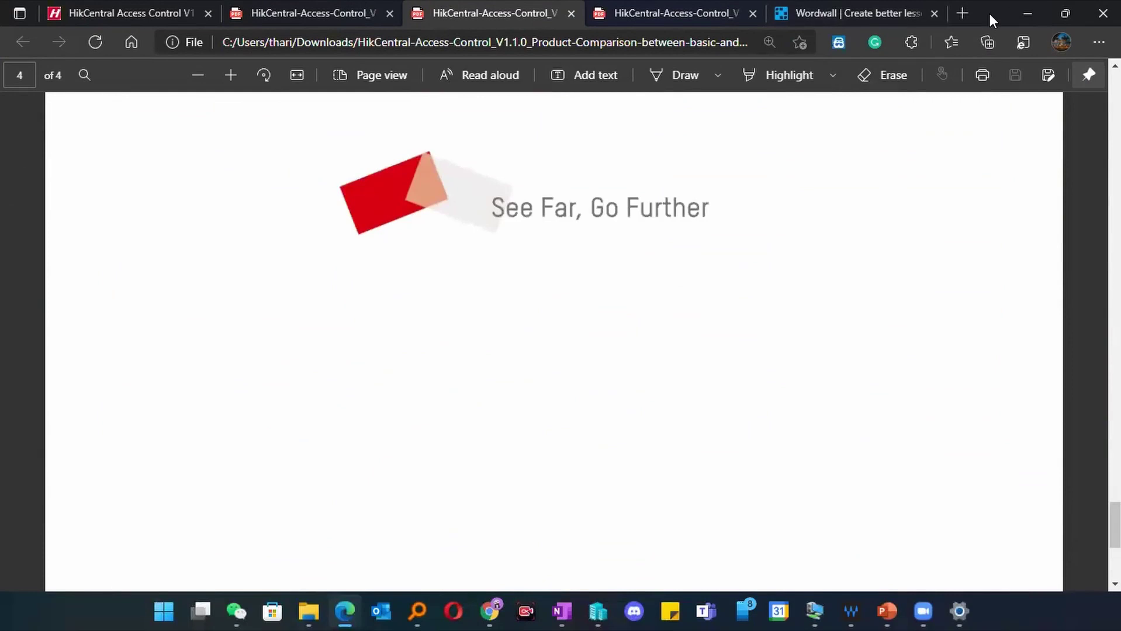
# Step: Minimize the PDF browser window and finish the HikCentral Access Control installer on the virtual machine with Run Web Client enabled
pyautogui.moveTo(989, 13); pyautogui.dragTo(822, 243)
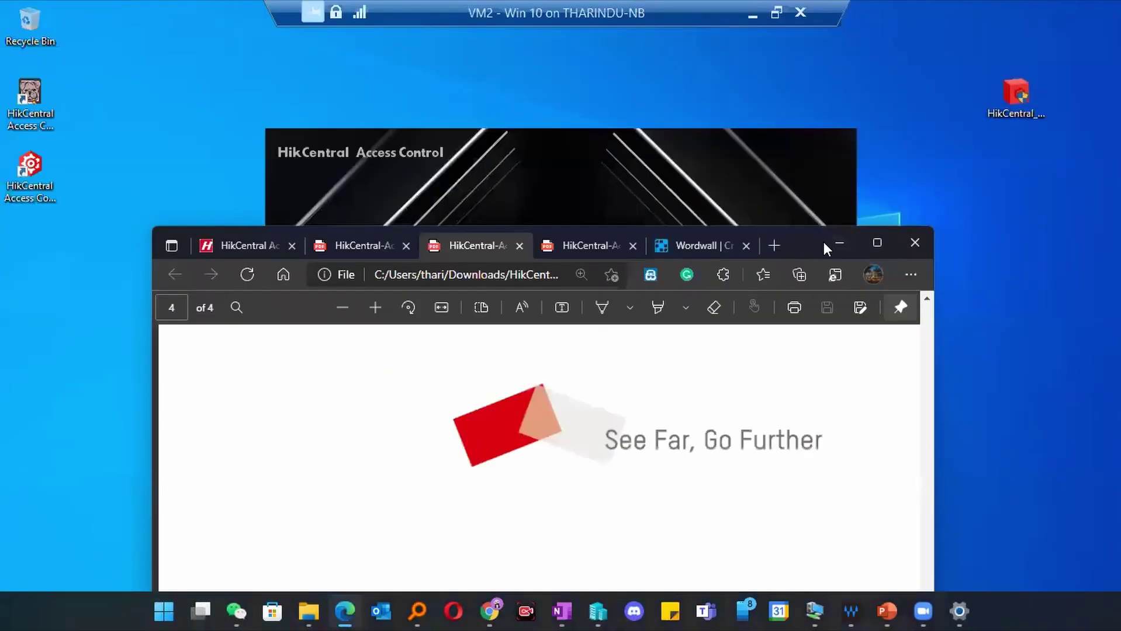
pyautogui.click(840, 243)
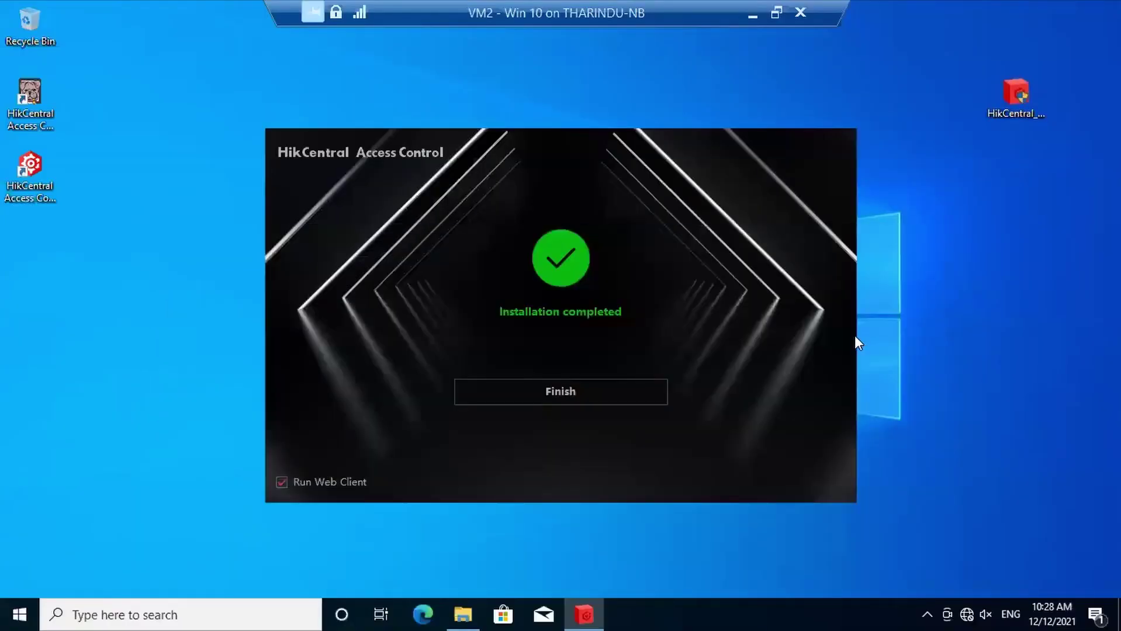
pyautogui.click(587, 390)
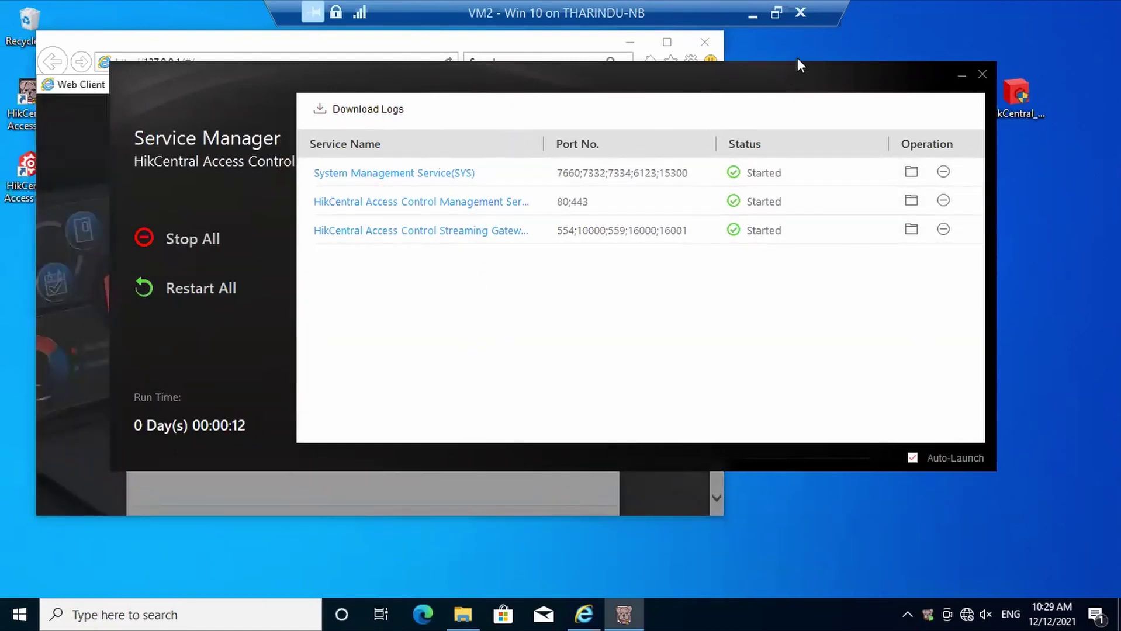
# Step: Clear away the Service Manager window and the Internet Explorer 11 setup prompt, leaving only the Web Client page open in a maximized window
pyautogui.moveTo(788, 85); pyautogui.dragTo(823, 99)
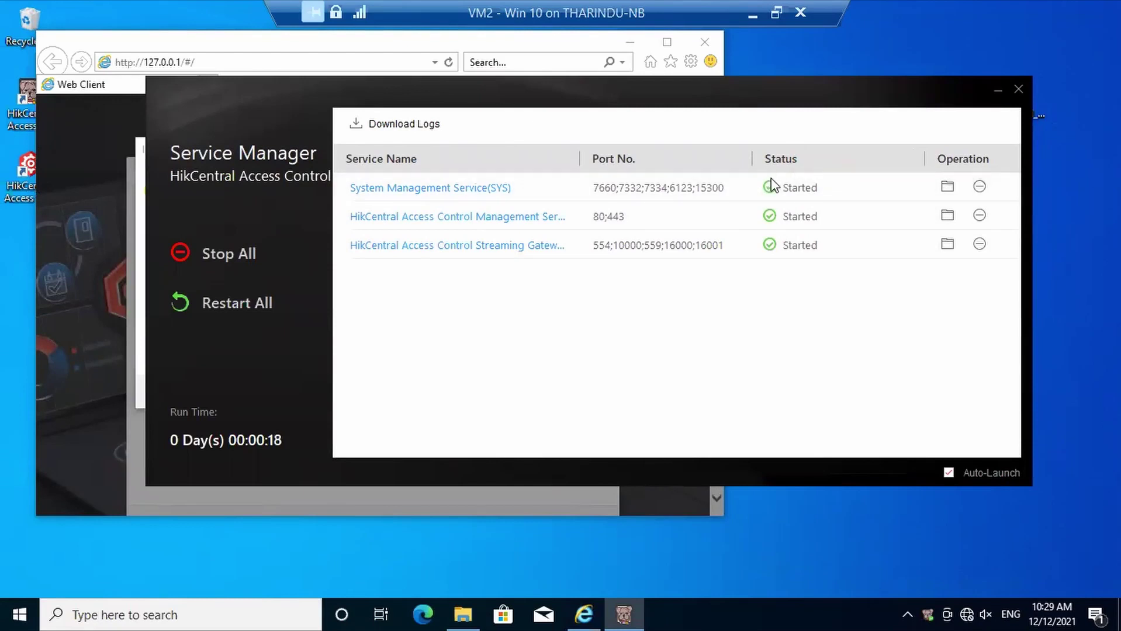
pyautogui.click(996, 89)
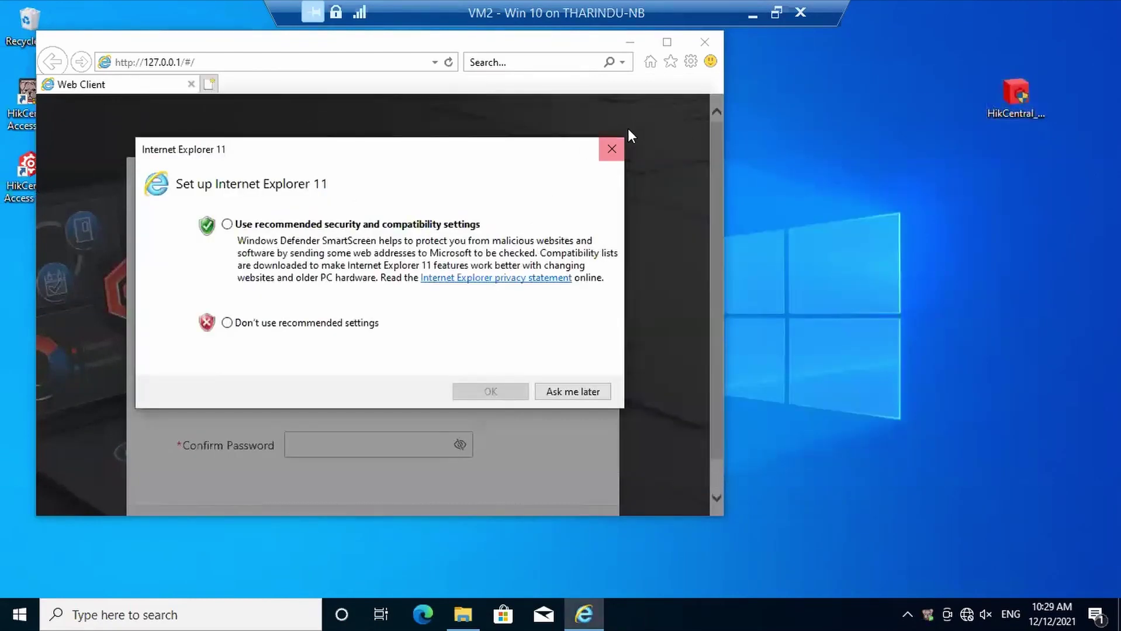
pyautogui.click(612, 148)
pyautogui.click(667, 42)
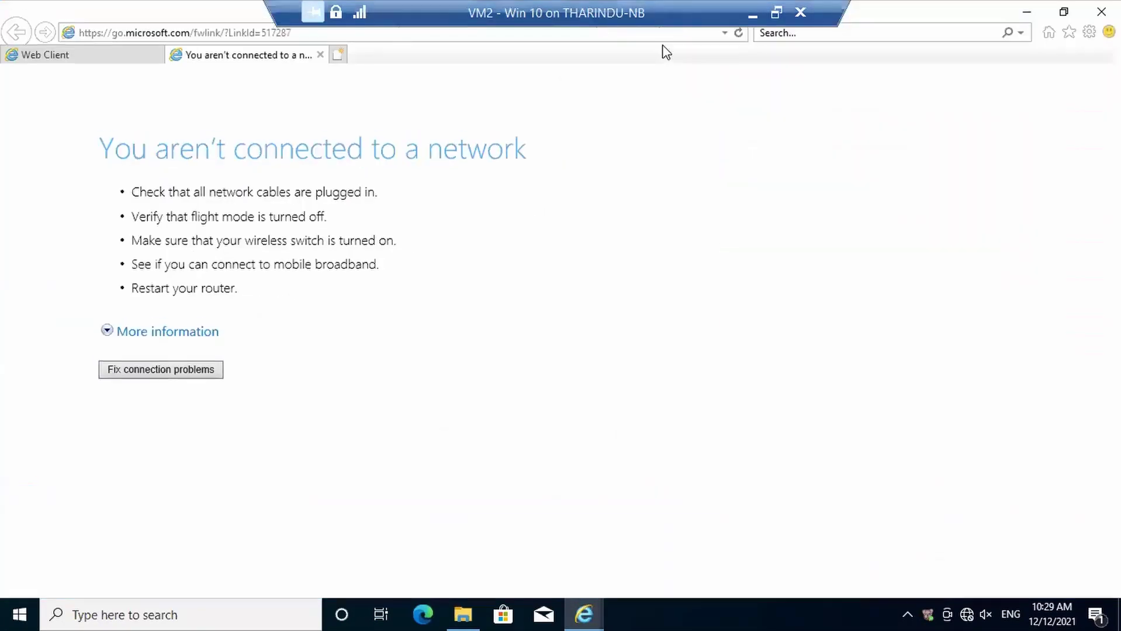
pyautogui.click(321, 55)
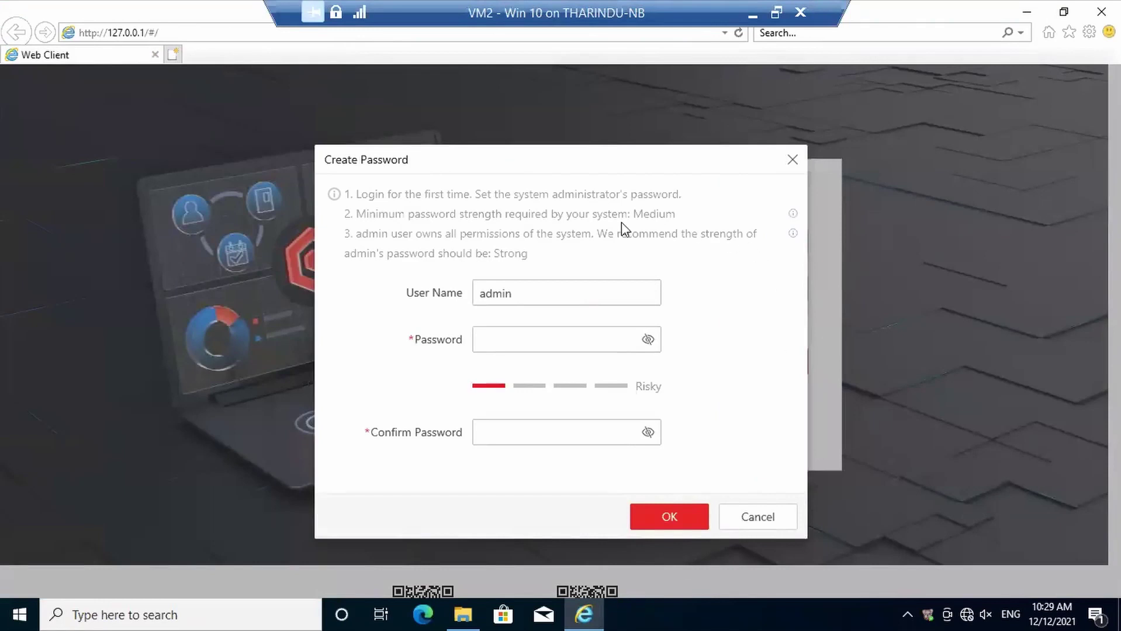
# Step: Create and confirm the password for the admin account, and dismiss the web component service hint without installing it
pyautogui.click(508, 342)
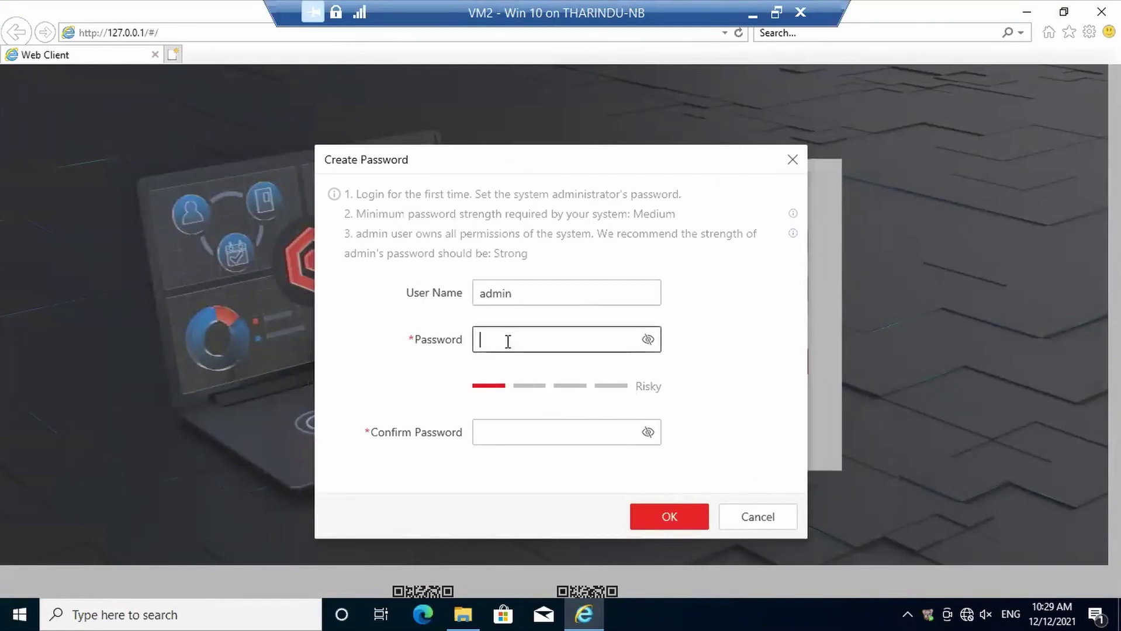
pyautogui.write('***')
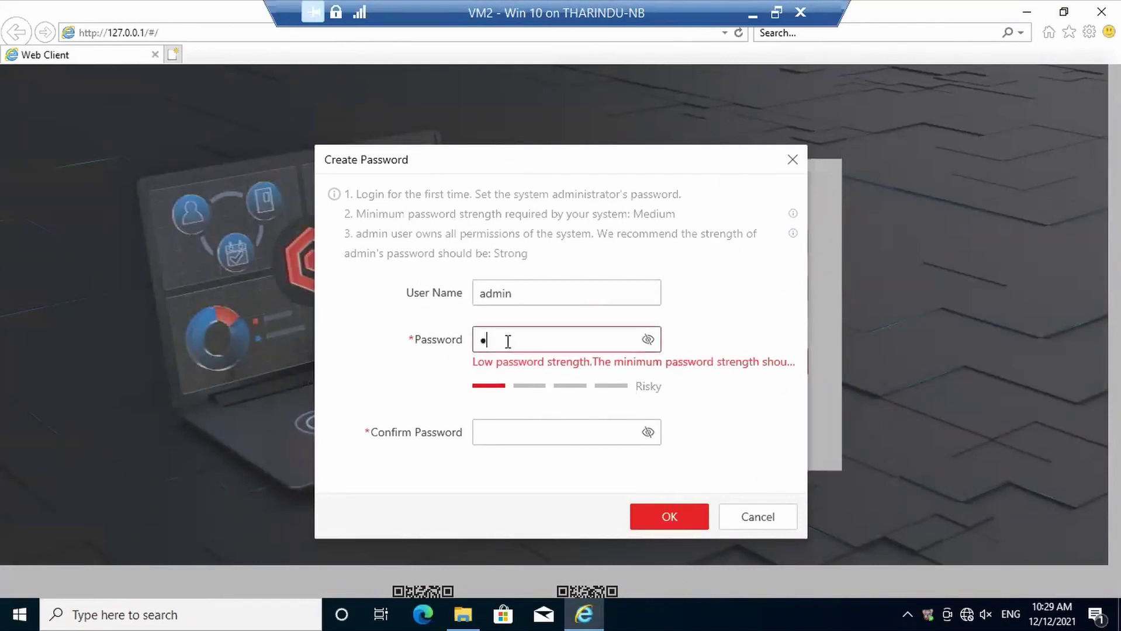
pyautogui.write('****')
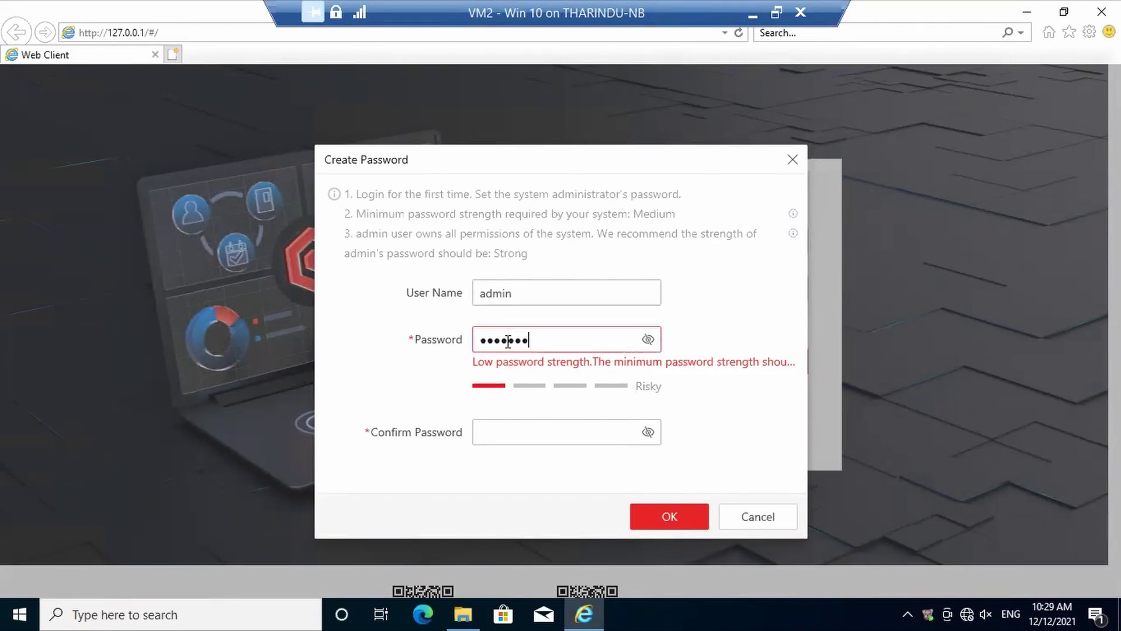
pyautogui.write('**')
pyautogui.click(526, 432)
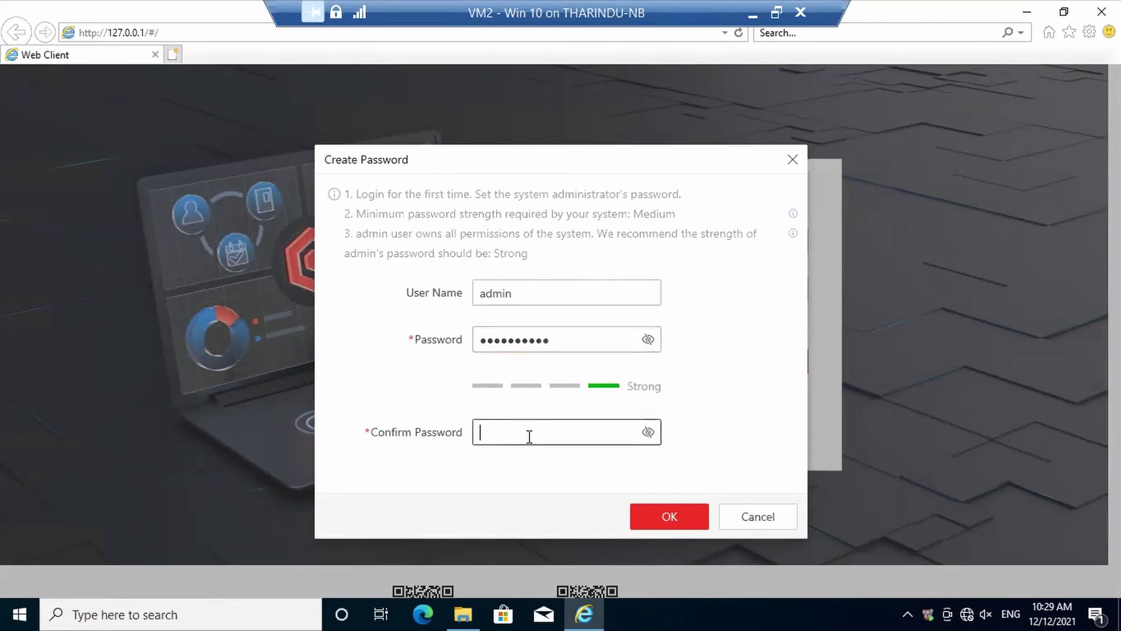
pyautogui.write('**********')
pyautogui.click(637, 524)
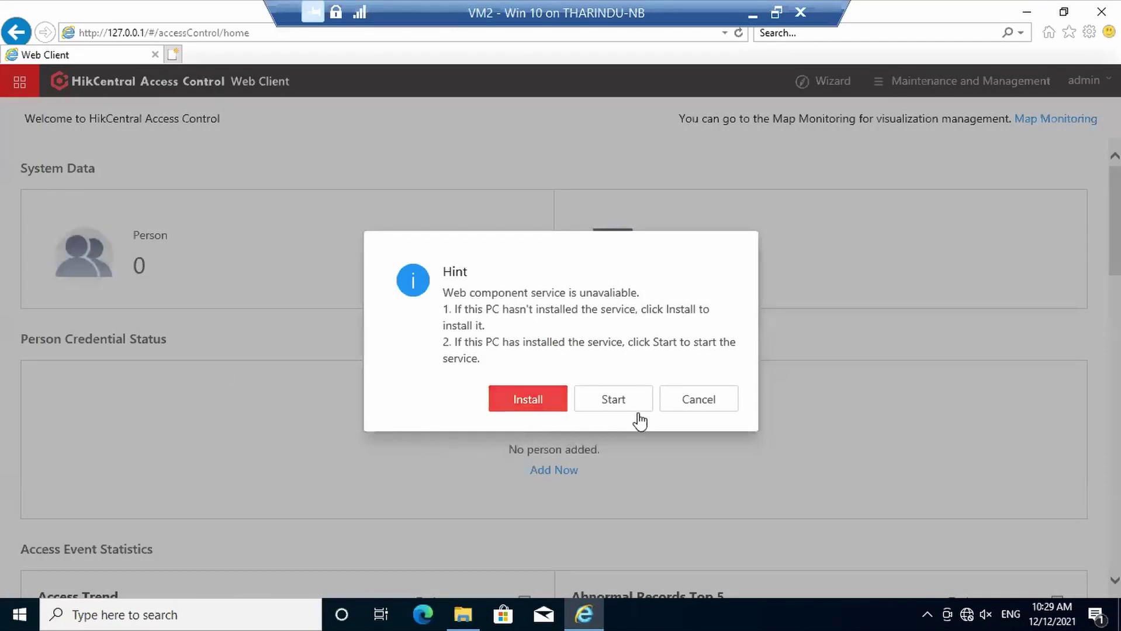
pyautogui.click(705, 402)
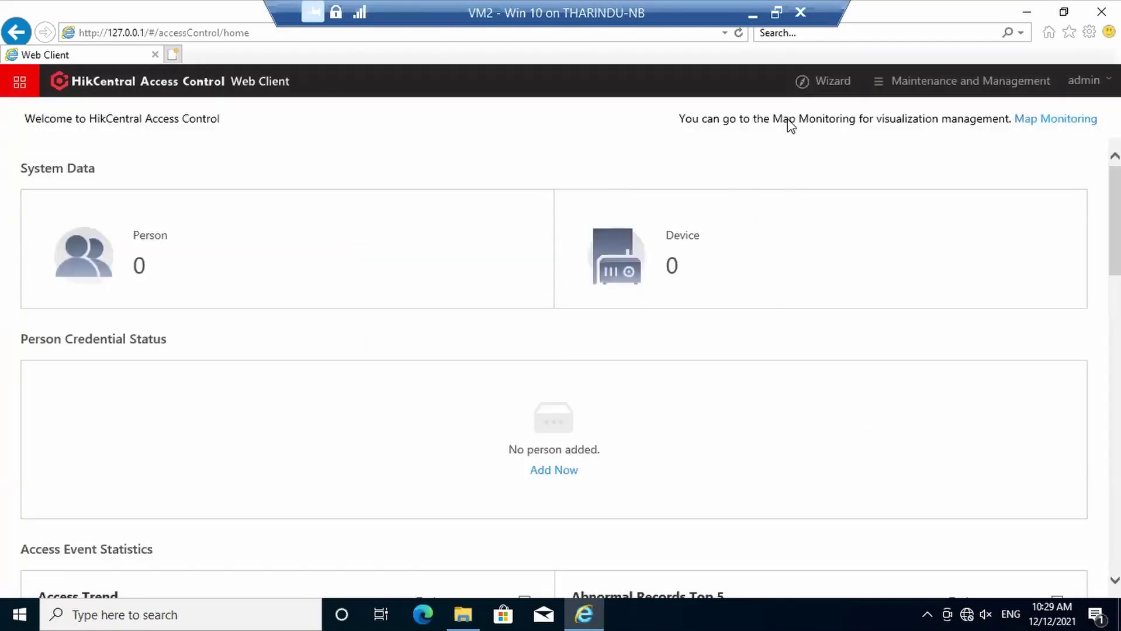
# Step: Read through the Access Control Wizard's guidance on the three elements of access control and close it
pyautogui.moveTo(813, 85)
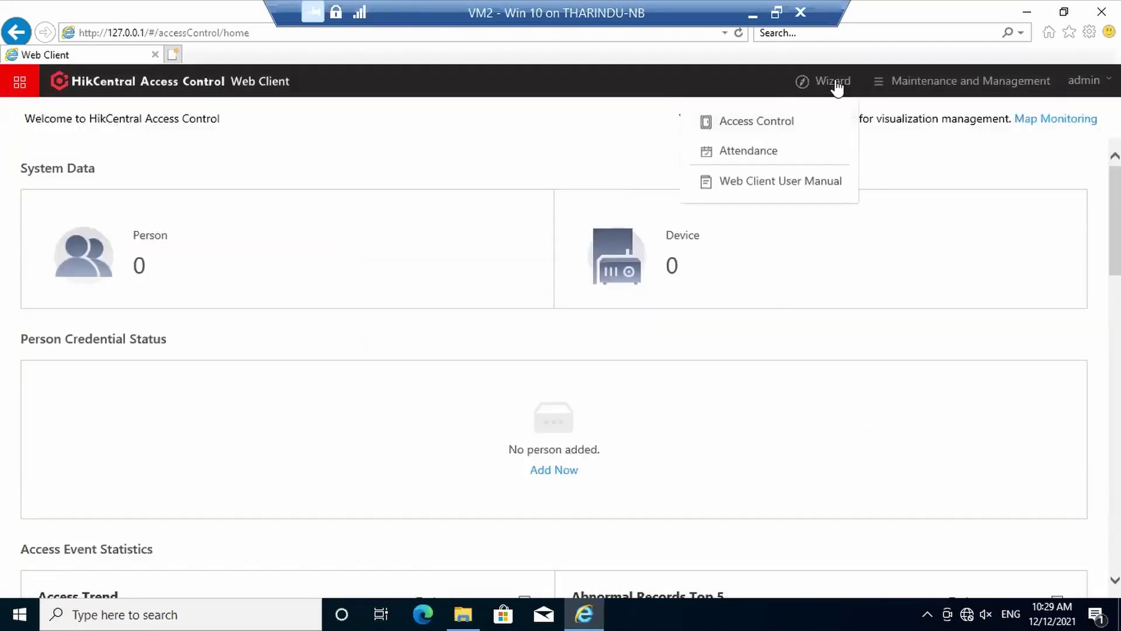
pyautogui.click(743, 121)
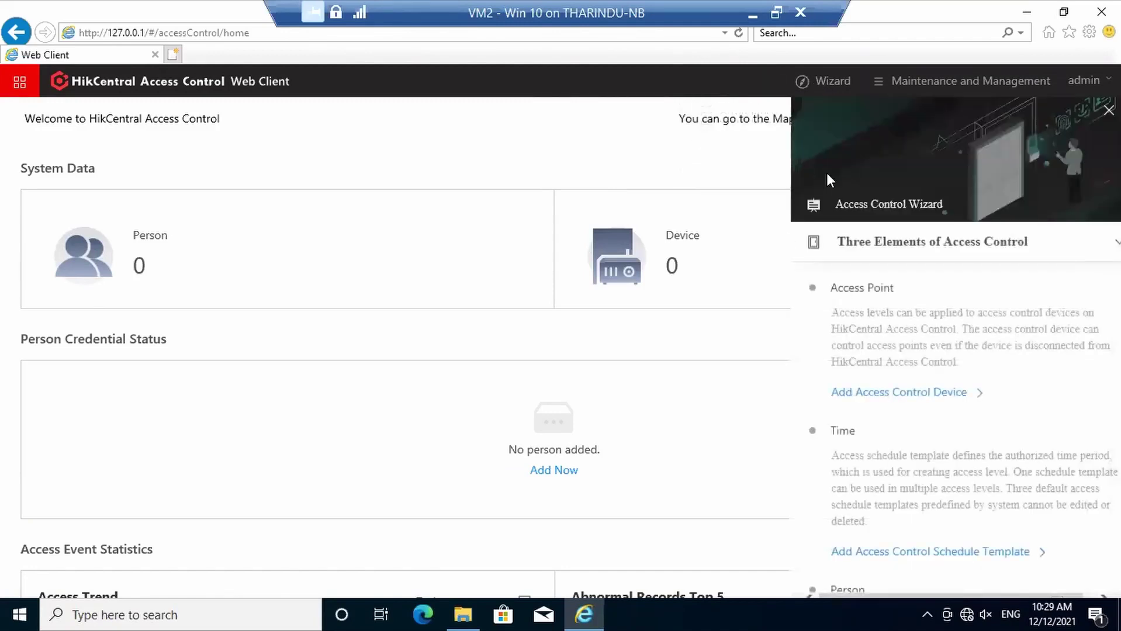
pyautogui.moveTo(830, 98)
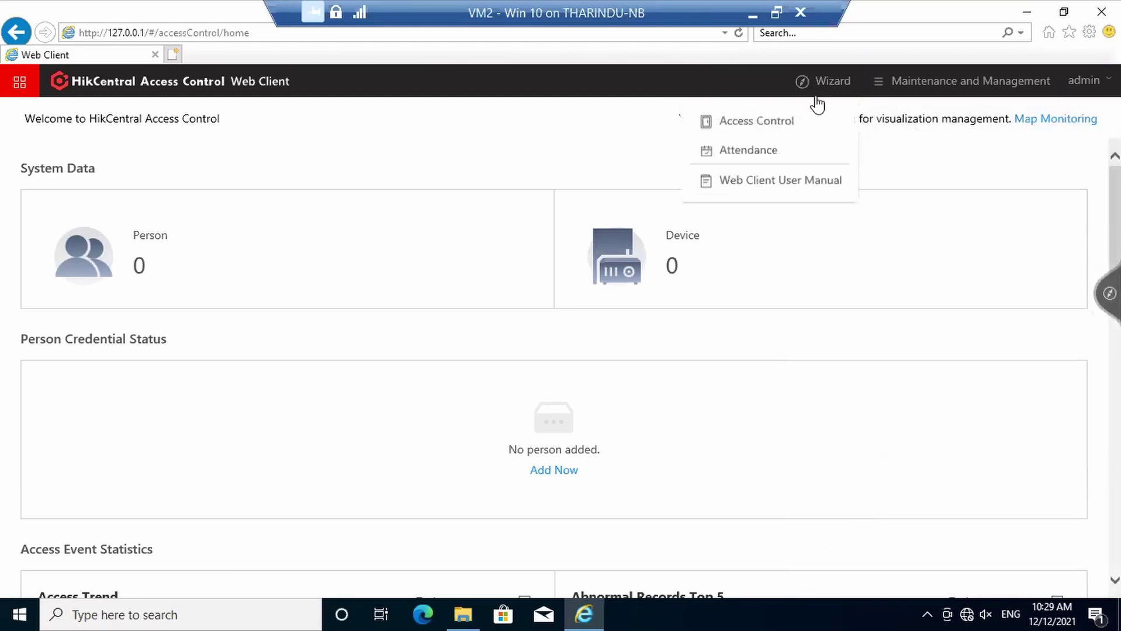
pyautogui.click(761, 123)
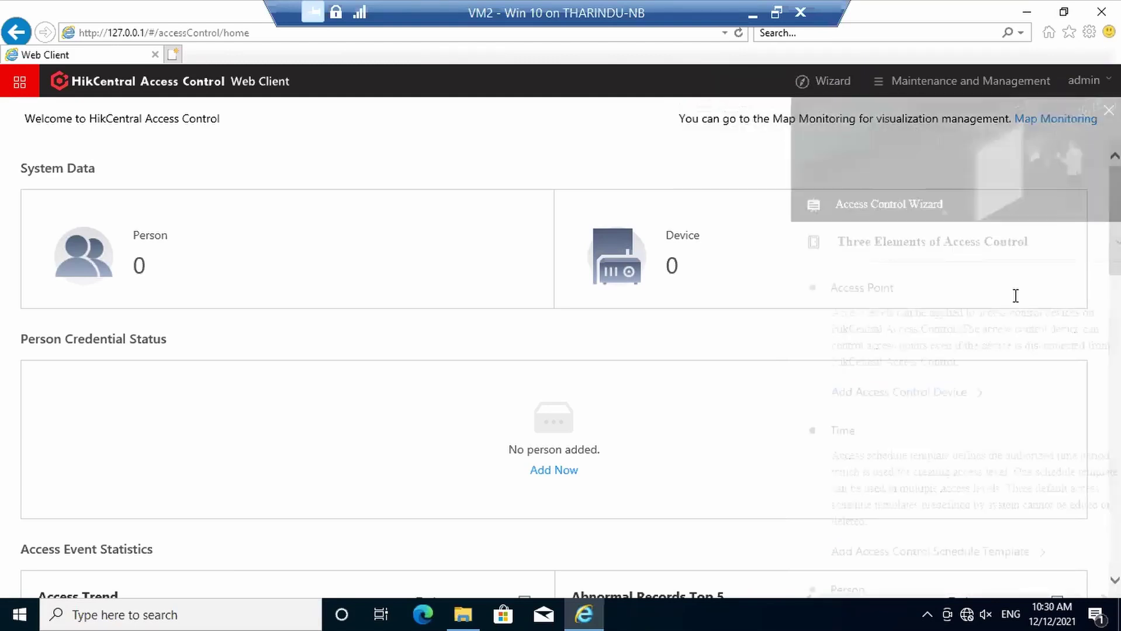
pyautogui.scroll(-3, 874, 301)
pyautogui.scroll(3, 873, 307)
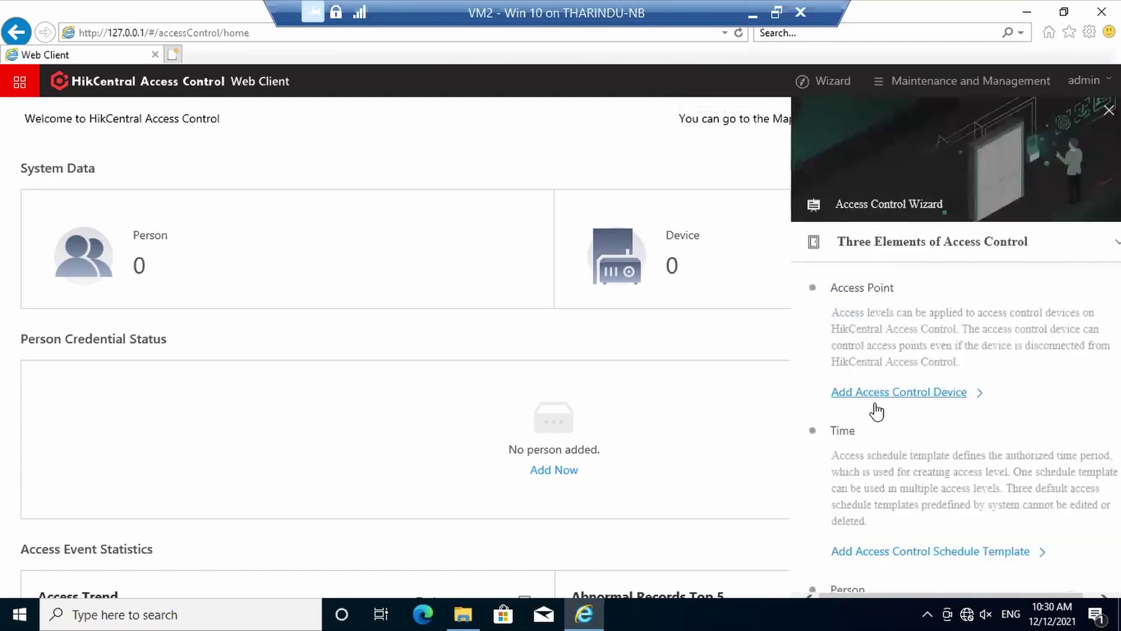
pyautogui.scroll(-1, 895, 392)
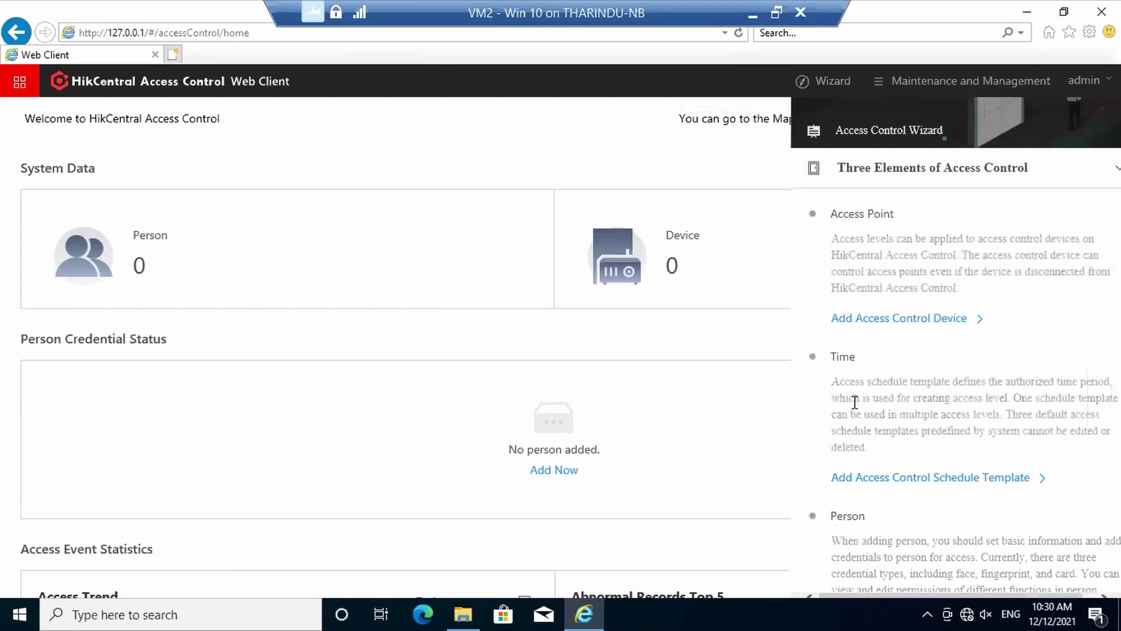
pyautogui.scroll(-1, 854, 403)
pyautogui.scroll(-2, 870, 409)
pyautogui.scroll(-1, 906, 450)
pyautogui.scroll(5, 909, 435)
pyautogui.click(1052, 105)
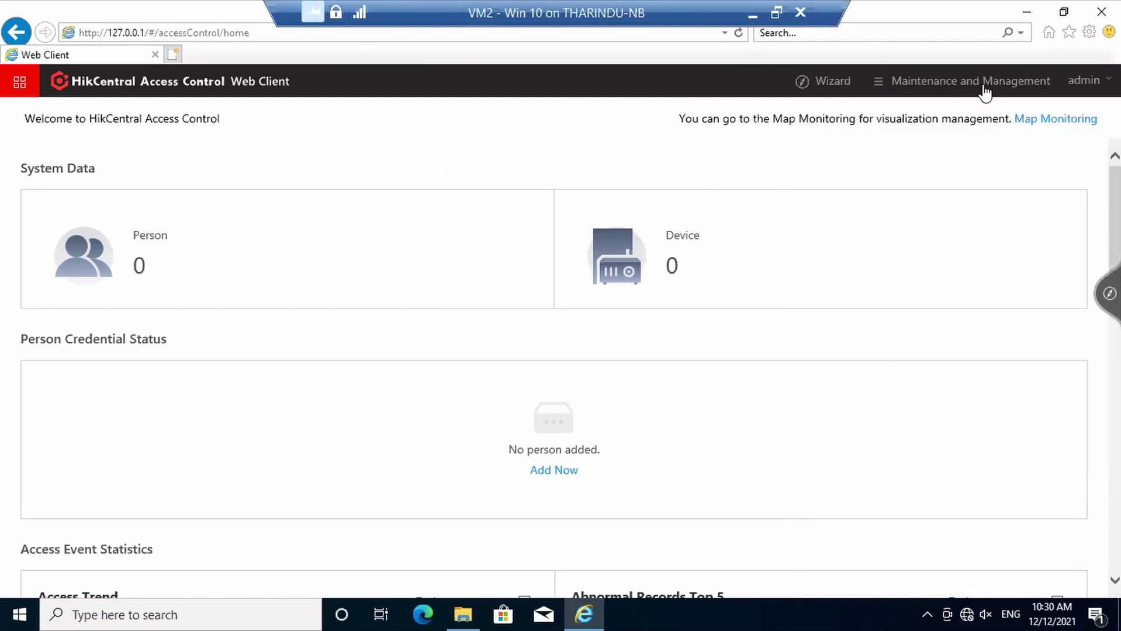
# Step: Examine the License Details for doors, persons for attendance, indoor devices and the remaining authorized features
pyautogui.moveTo(987, 89)
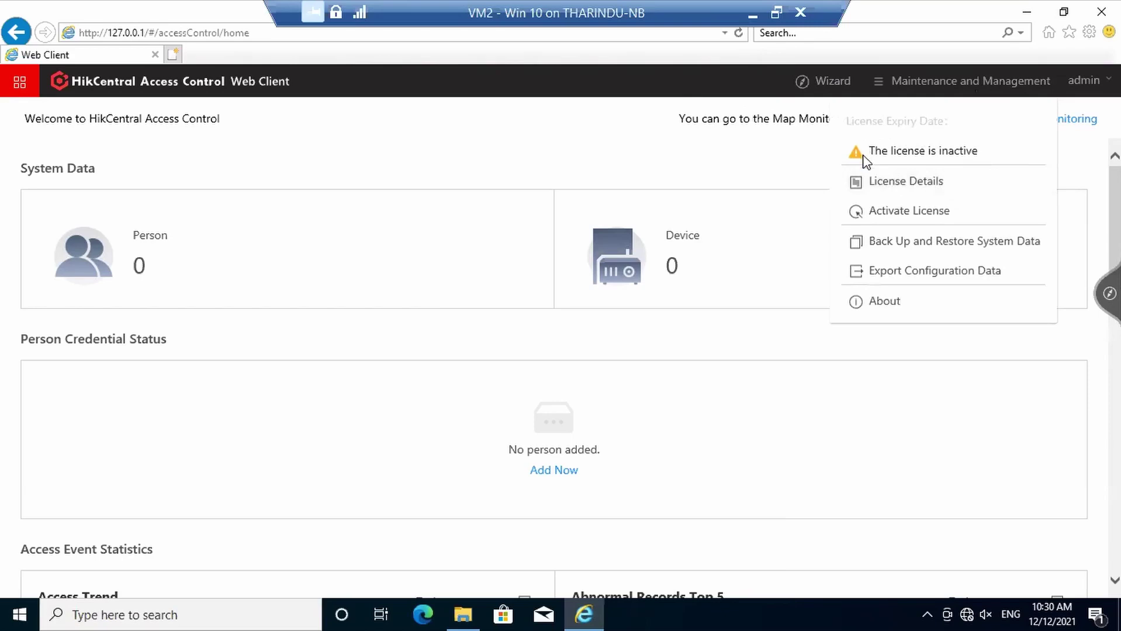
pyautogui.click(921, 182)
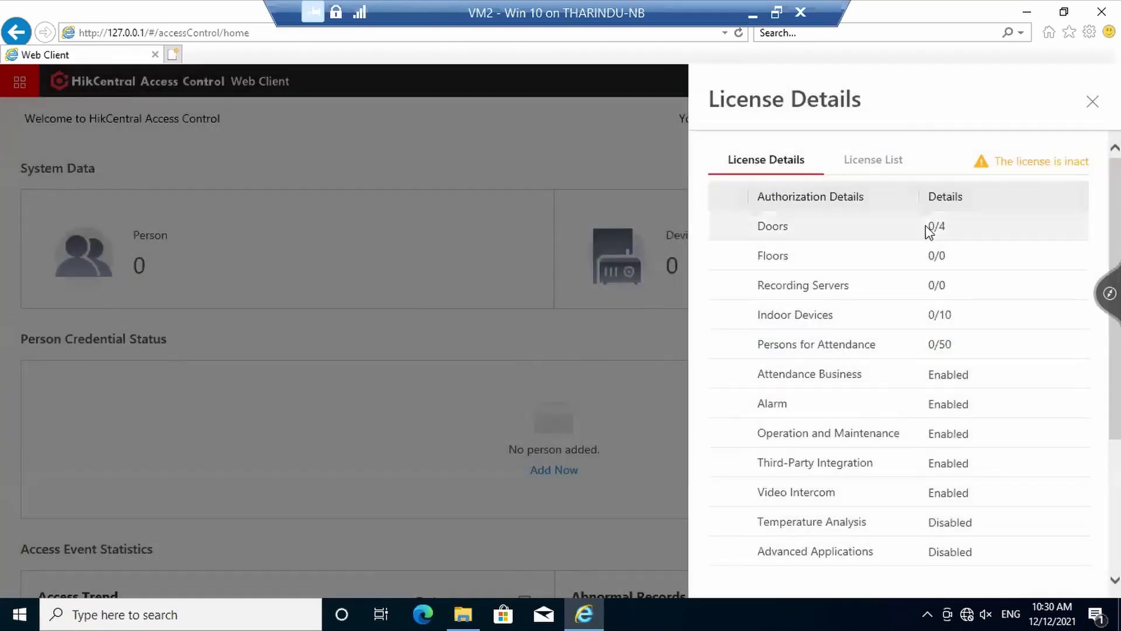
pyautogui.moveTo(926, 227); pyautogui.dragTo(951, 231)
pyautogui.click(948, 231)
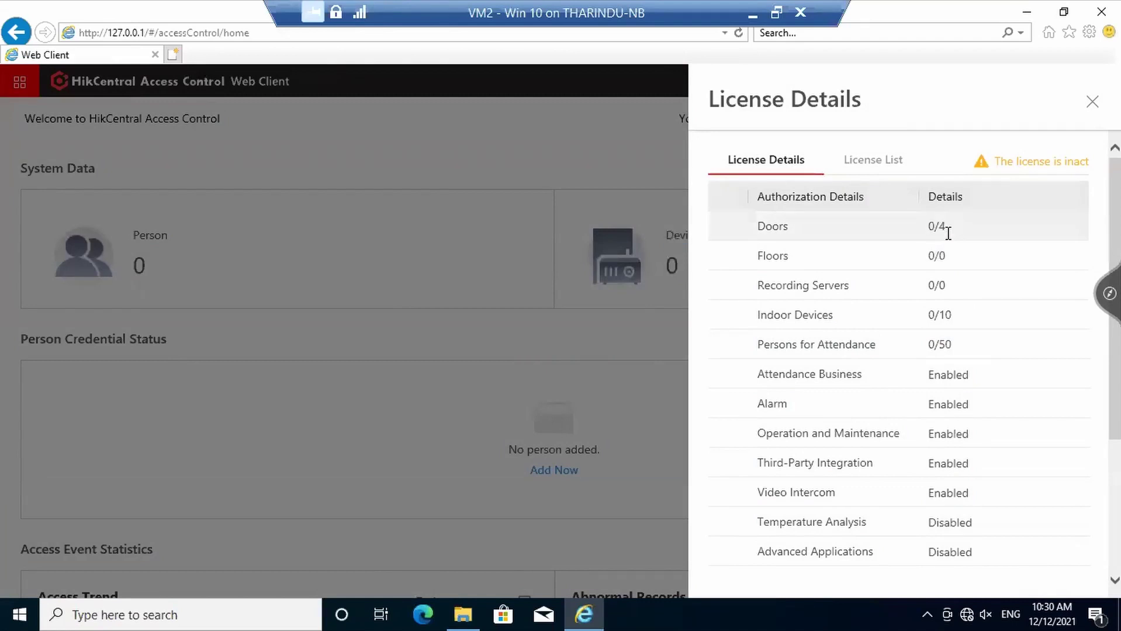
pyautogui.doubleClick(946, 345)
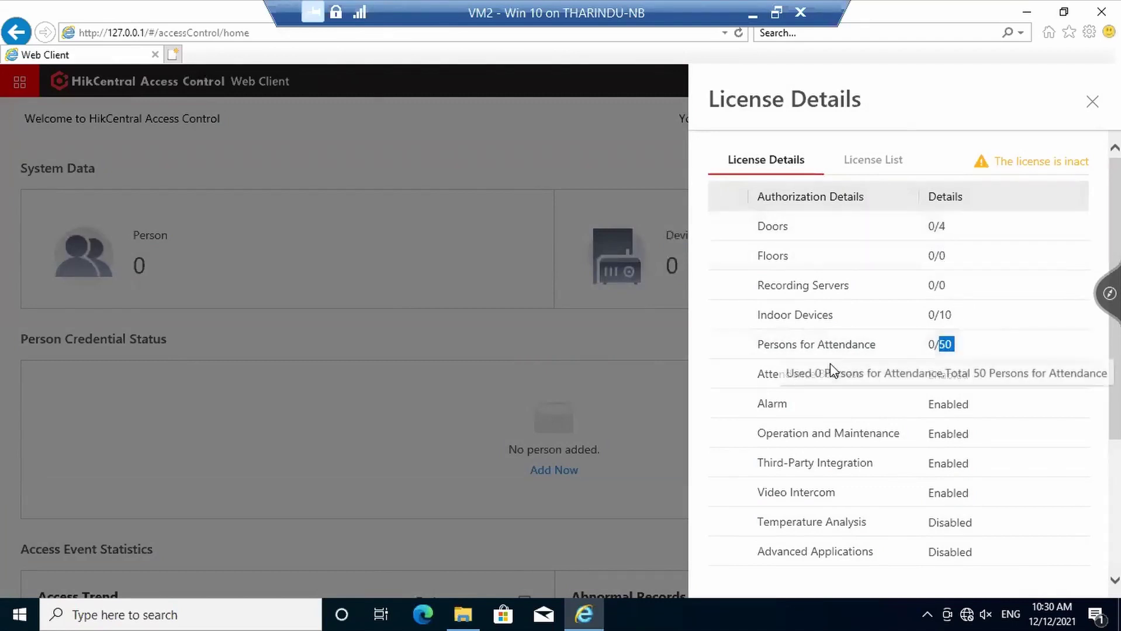
pyautogui.doubleClick(945, 314)
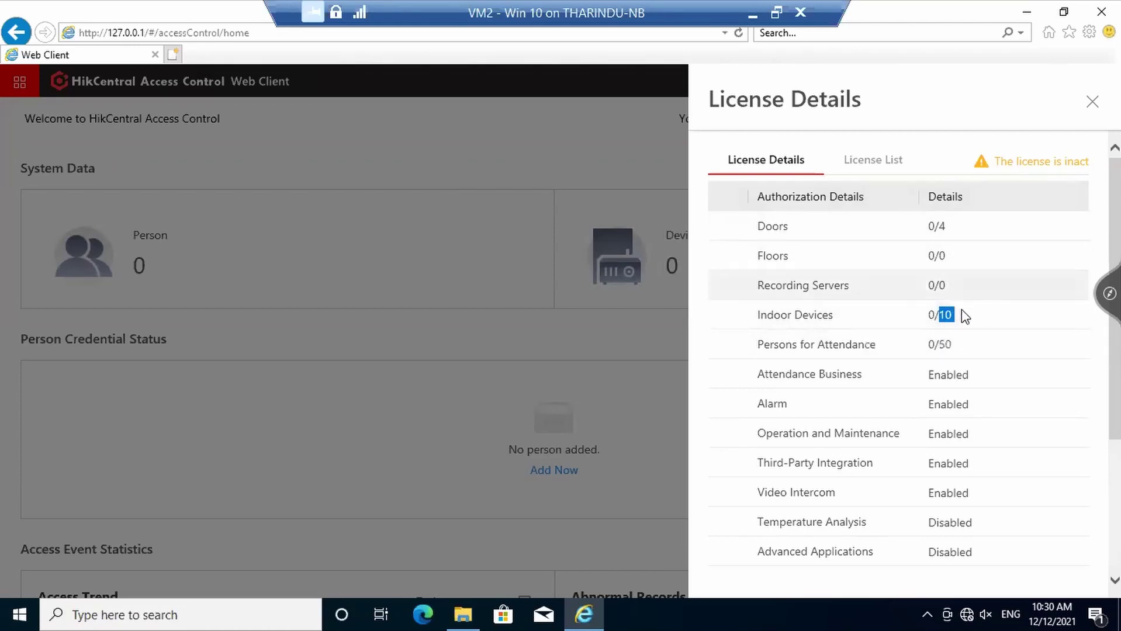
pyautogui.click(960, 322)
pyautogui.scroll(-3, 959, 338)
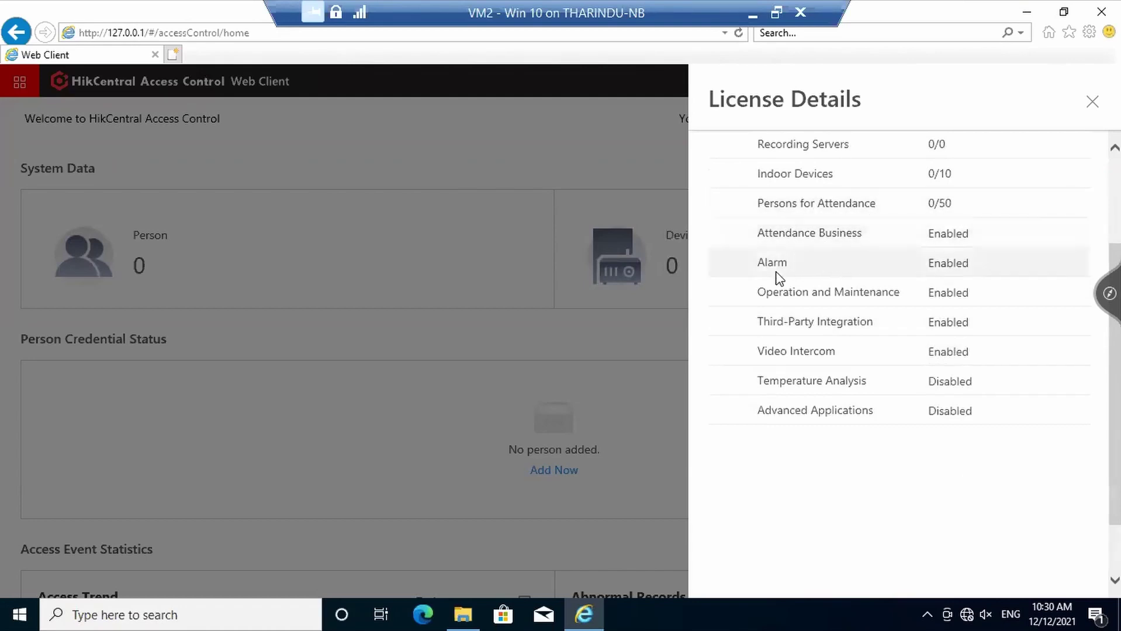
# Step: Review the Operation and Maintenance, Third-Party Integration and Advanced Applications entries in the License Details and close them
pyautogui.tripleClick(798, 298)
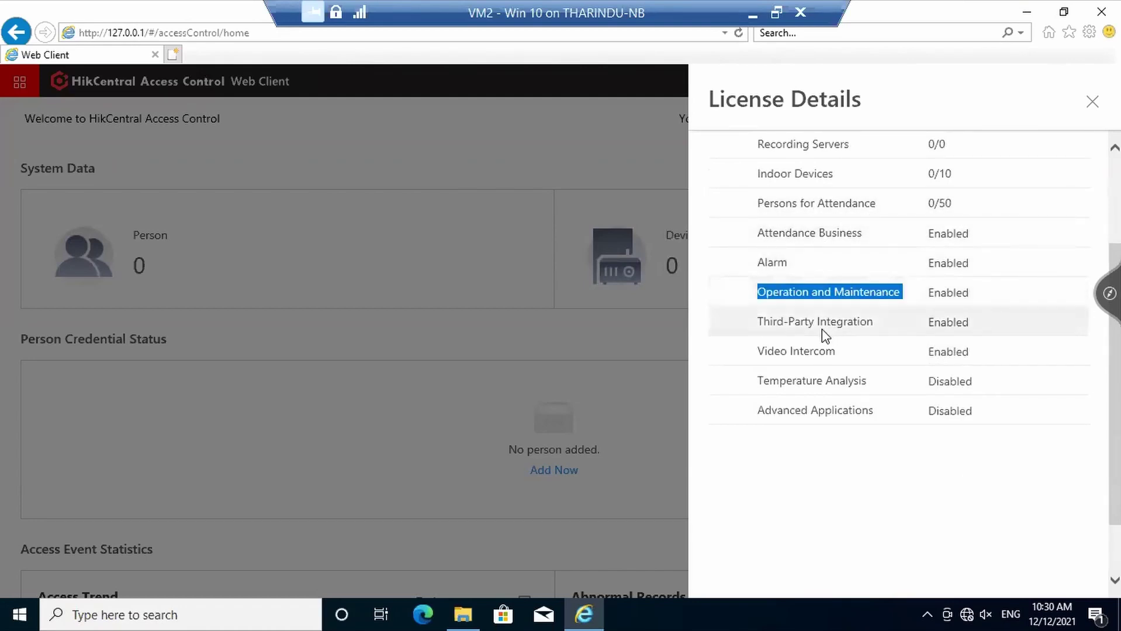
pyautogui.moveTo(789, 322); pyautogui.dragTo(906, 333)
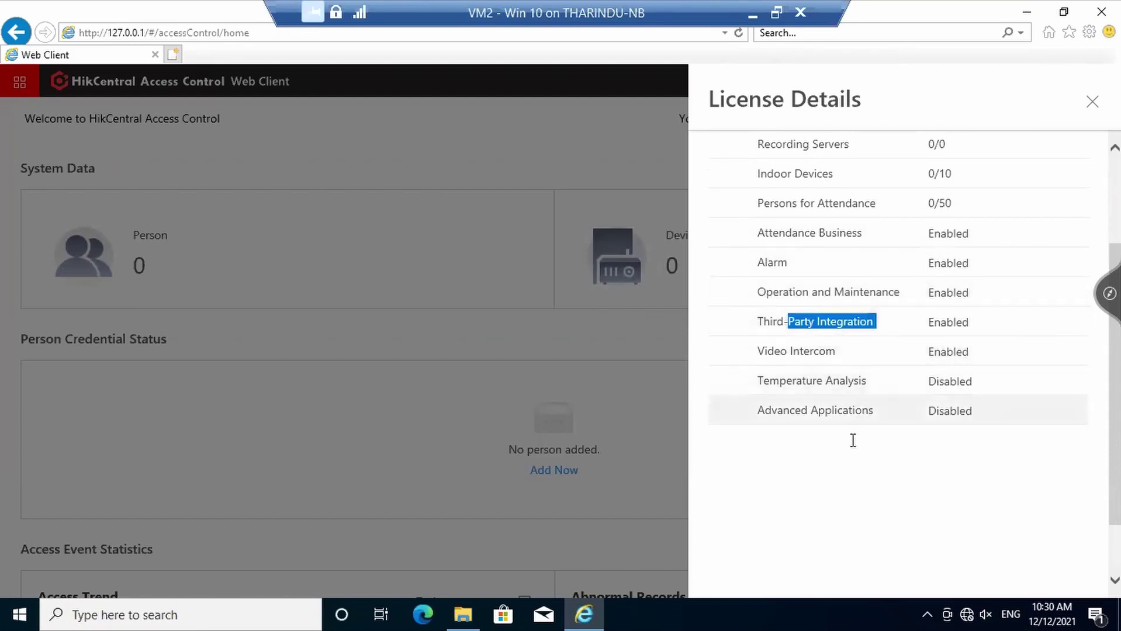
pyautogui.click(824, 435)
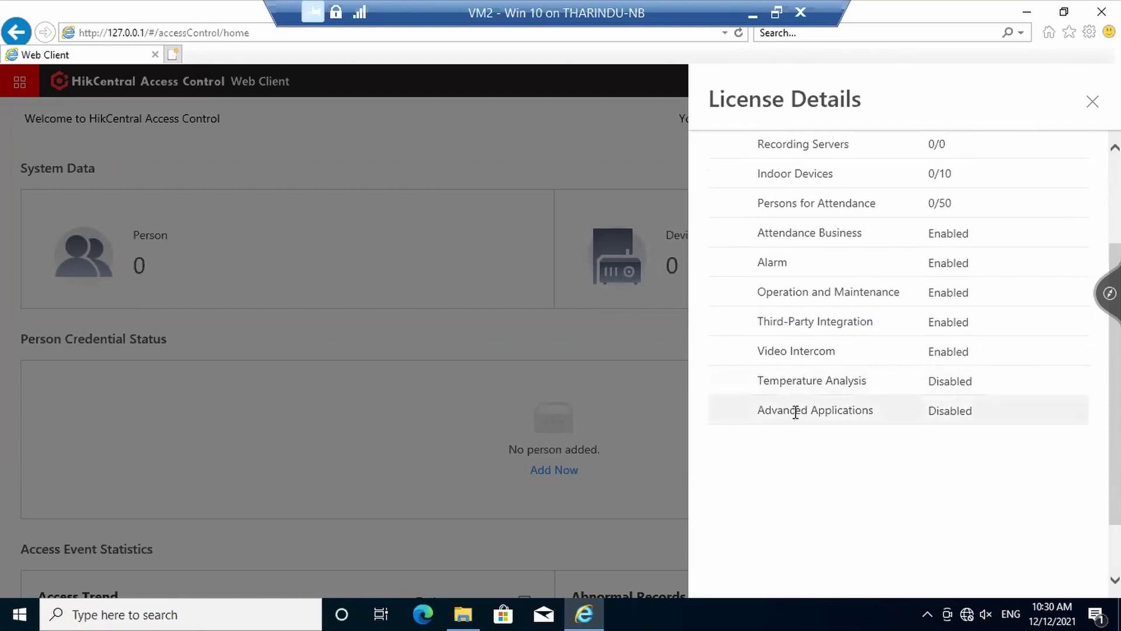
pyautogui.tripleClick(801, 413)
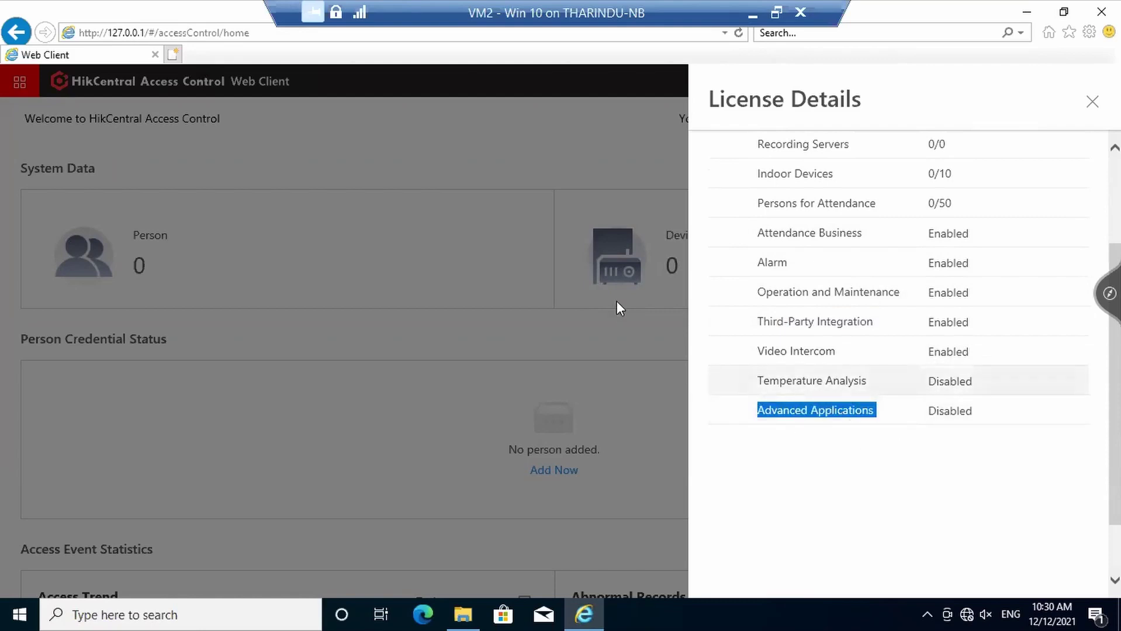
pyautogui.click(1092, 101)
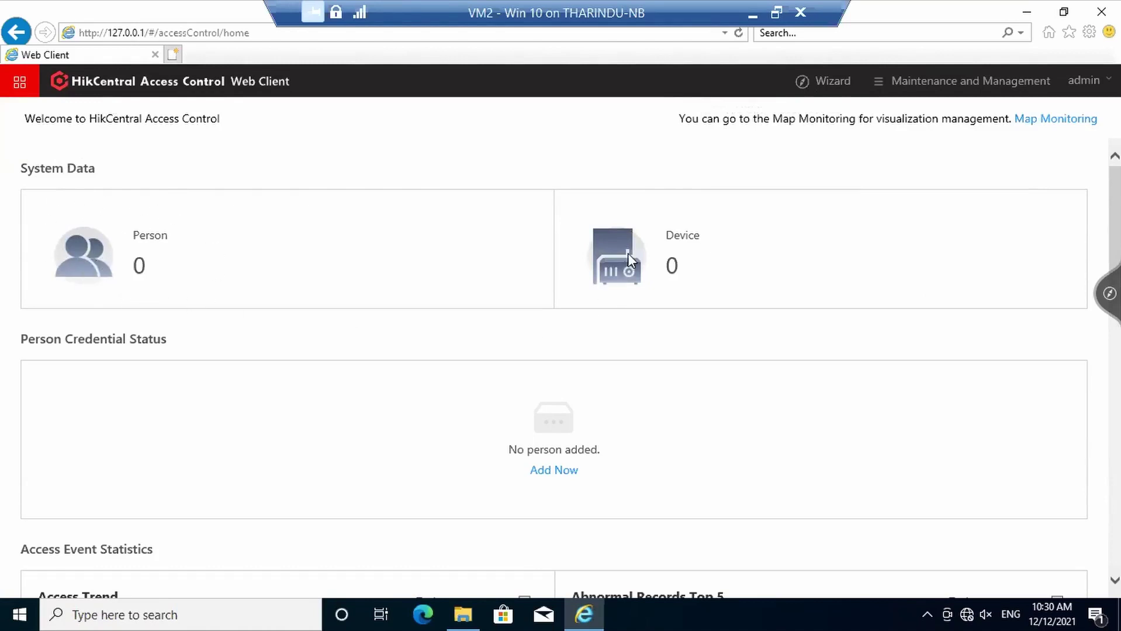
# Step: Look over the home page's Person Credential Status, Access Trend, Abnormal Records Top 5 and Person Access Event sections
pyautogui.scroll(-1, 747, 297)
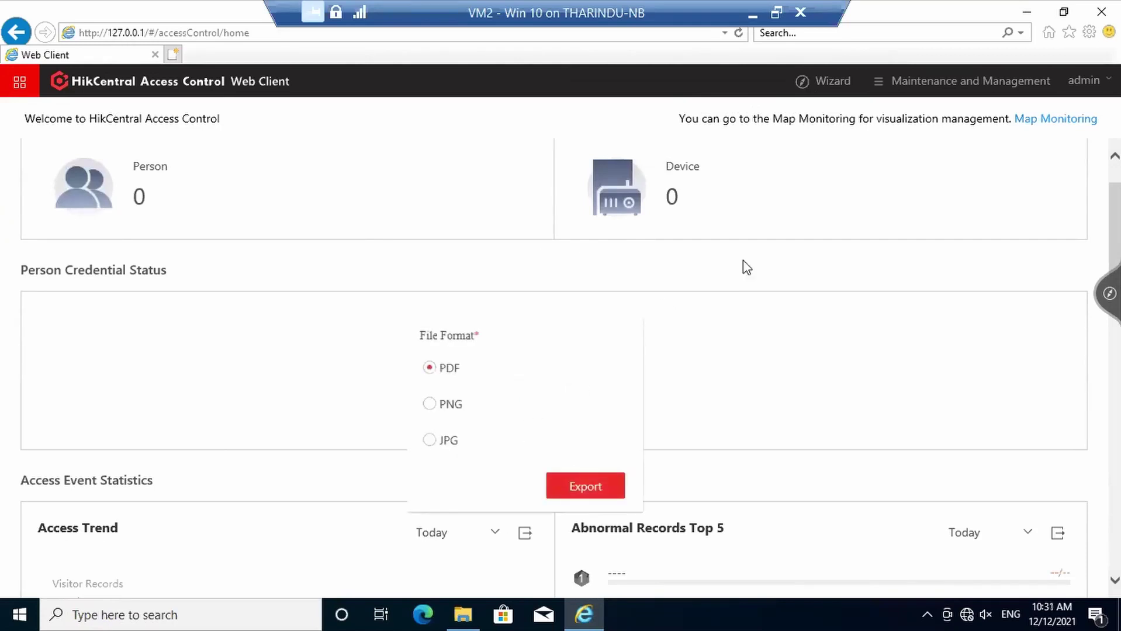
pyautogui.scroll(-1, 523, 326)
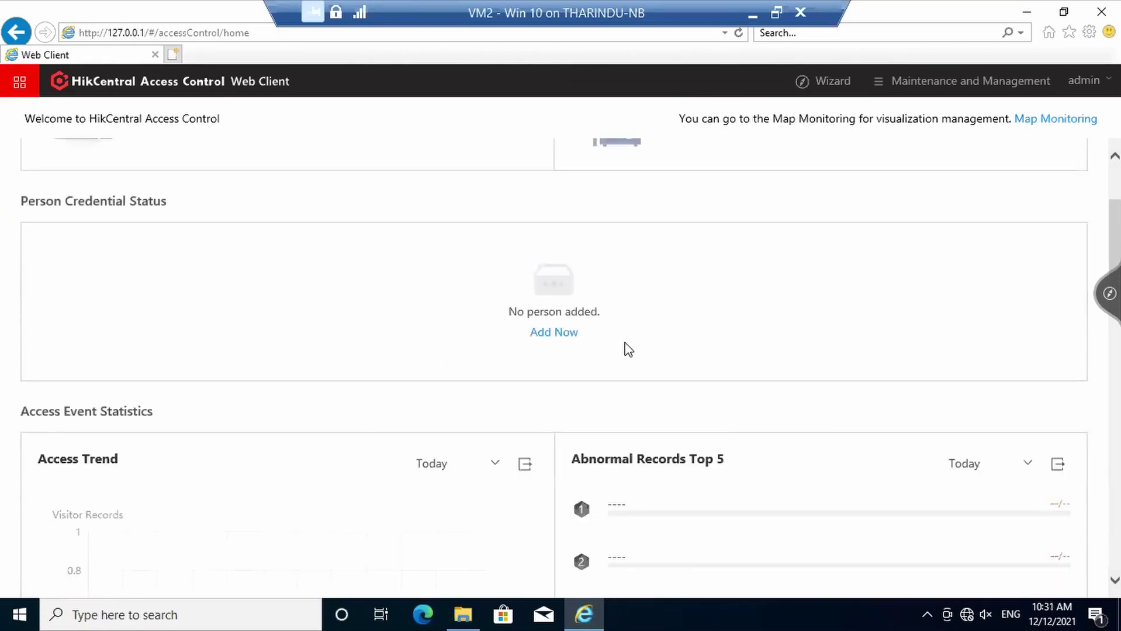
pyautogui.scroll(-2, 628, 350)
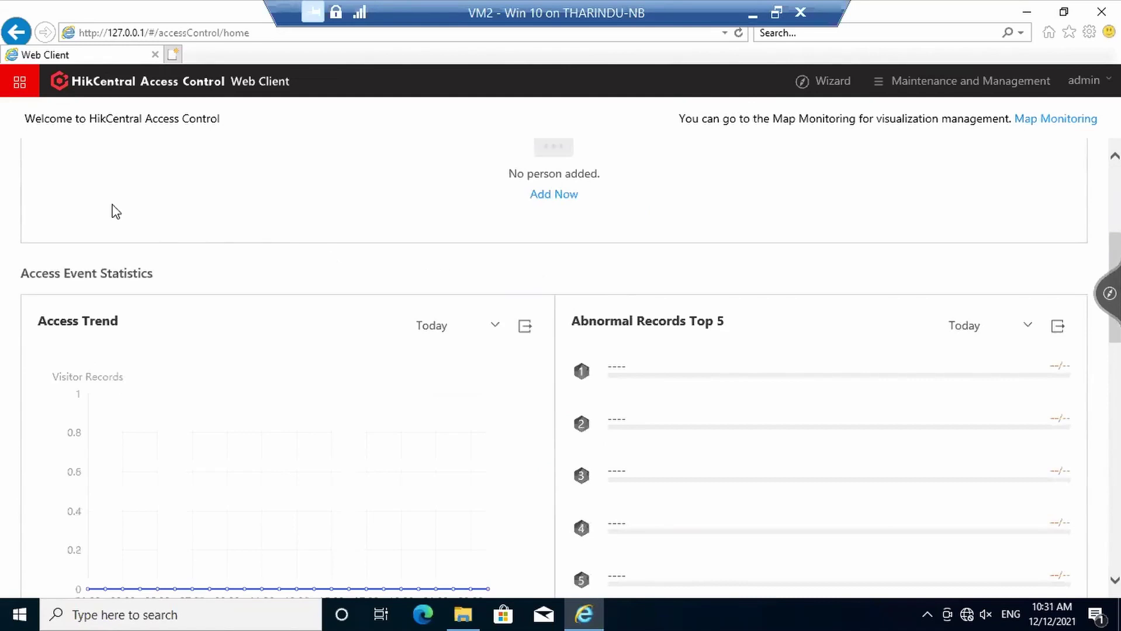
pyautogui.scroll(-1, 484, 334)
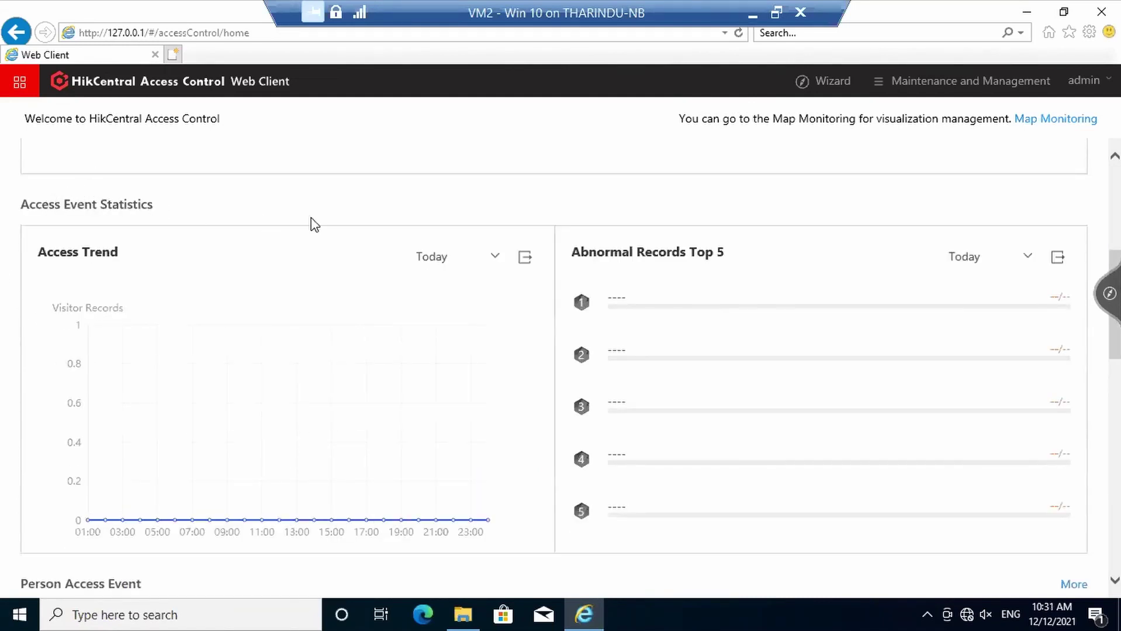
pyautogui.scroll(-1, 739, 254)
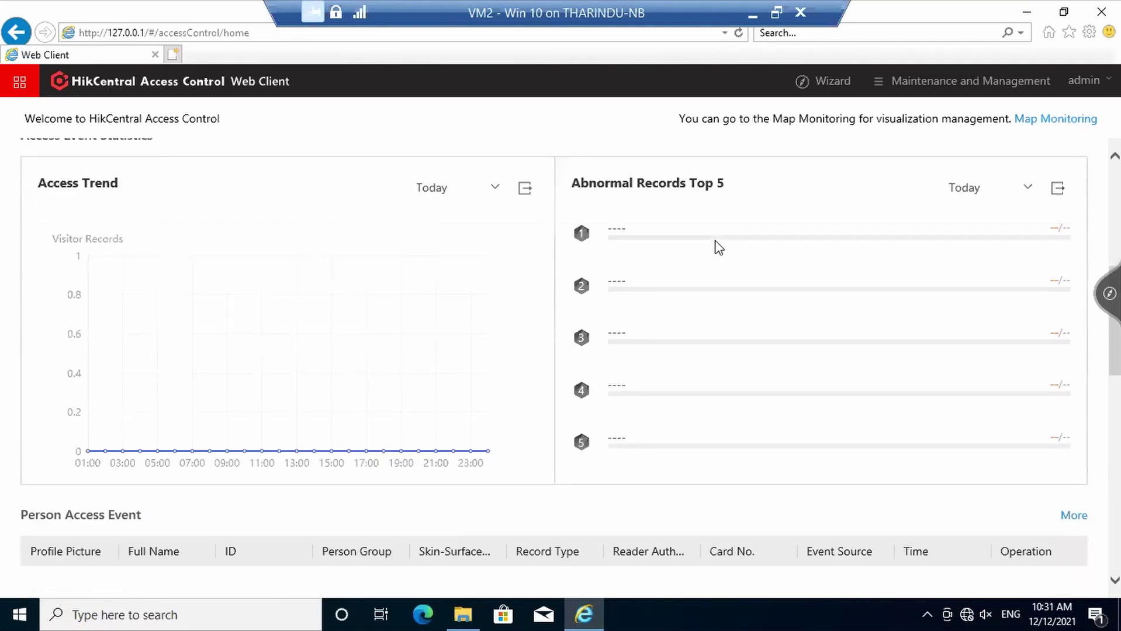
pyautogui.scroll(-3, 653, 333)
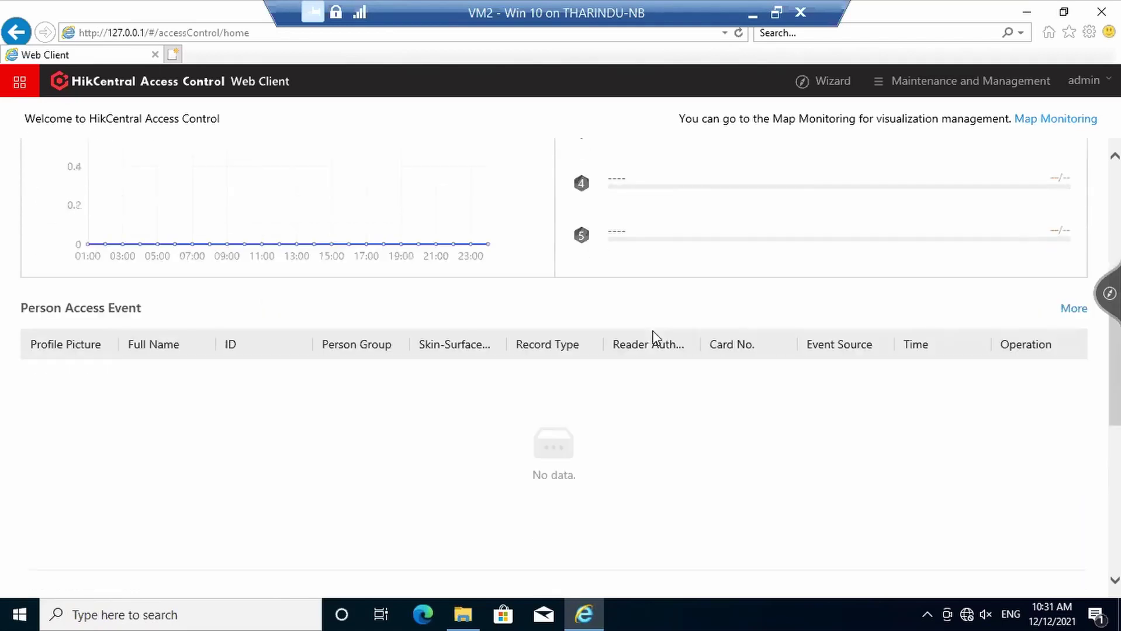
pyautogui.tripleClick(70, 303)
pyautogui.scroll(-1, 633, 408)
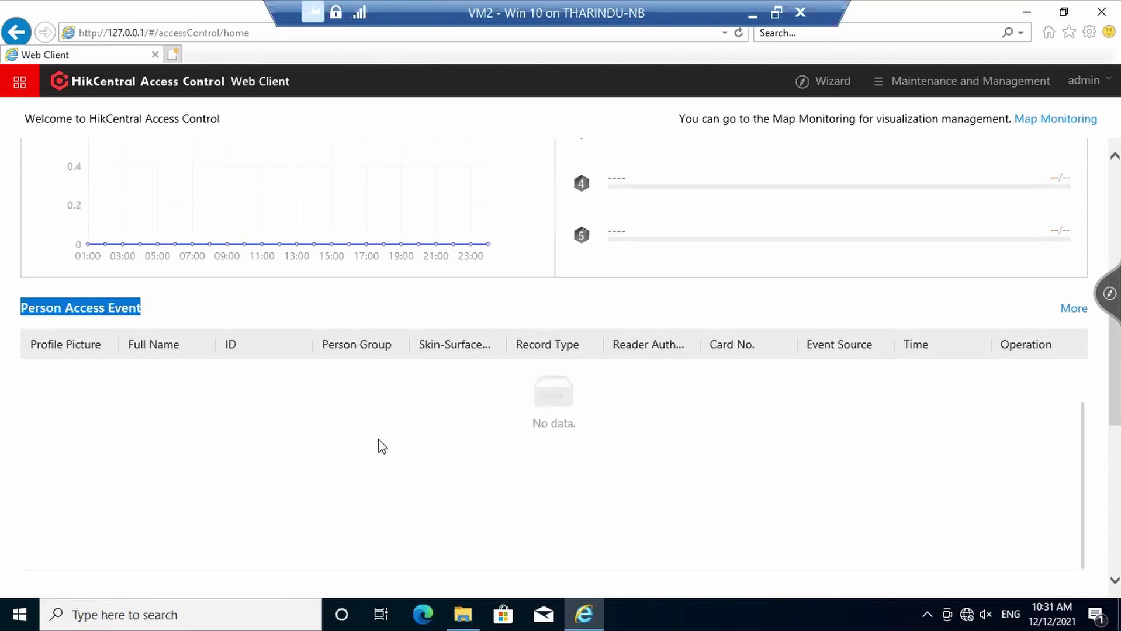
pyautogui.scroll(-2, 381, 446)
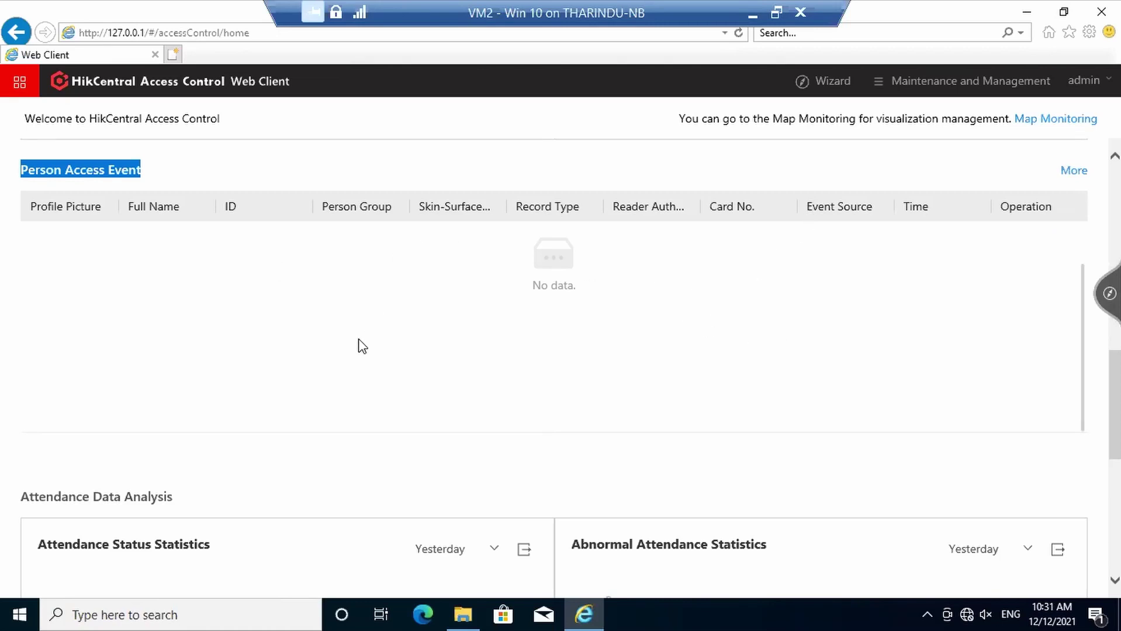
# Step: Examine the Attendance Status Statistics, Abnormal Attendance Statistics and Health Status sections, and return to System Data on the home page
pyautogui.scroll(-5, 358, 346)
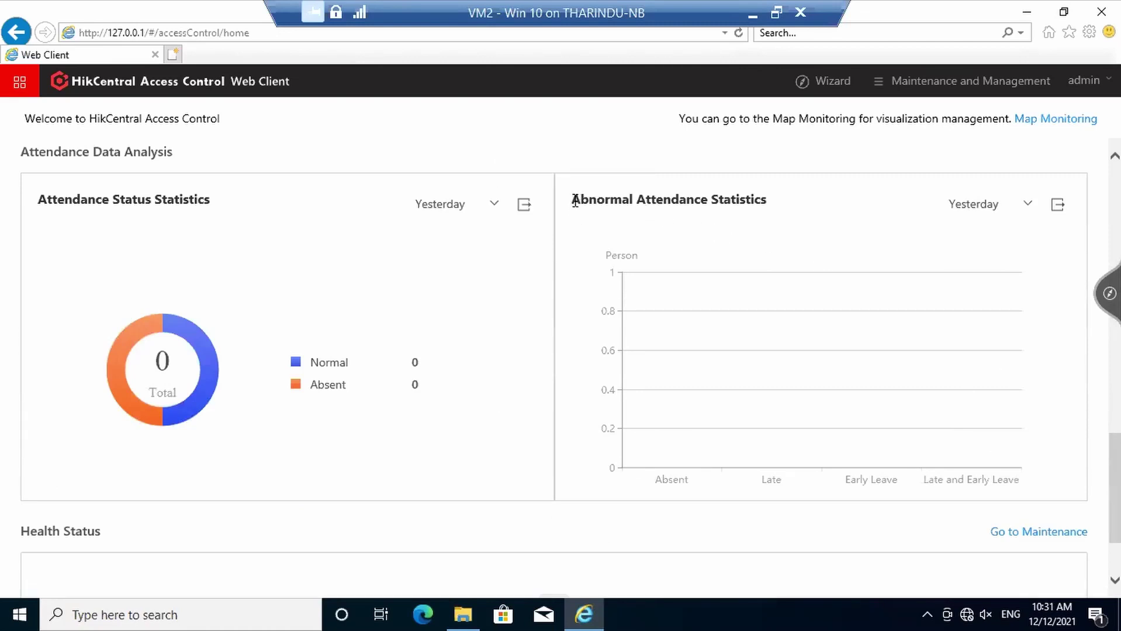
pyautogui.tripleClick(615, 199)
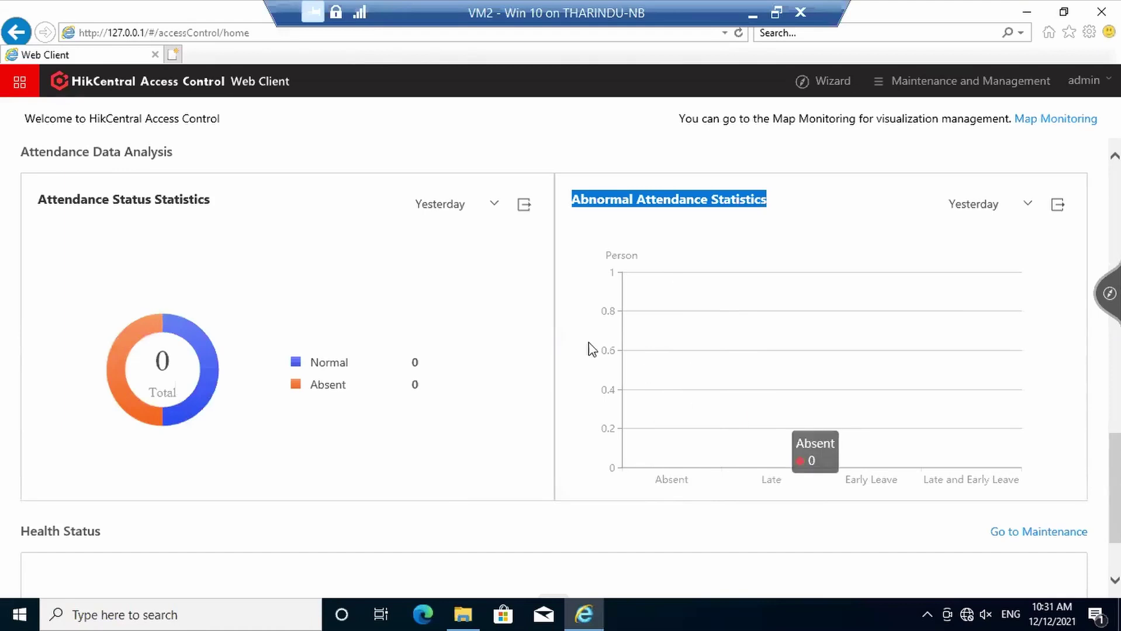
pyautogui.scroll(-1, 297, 255)
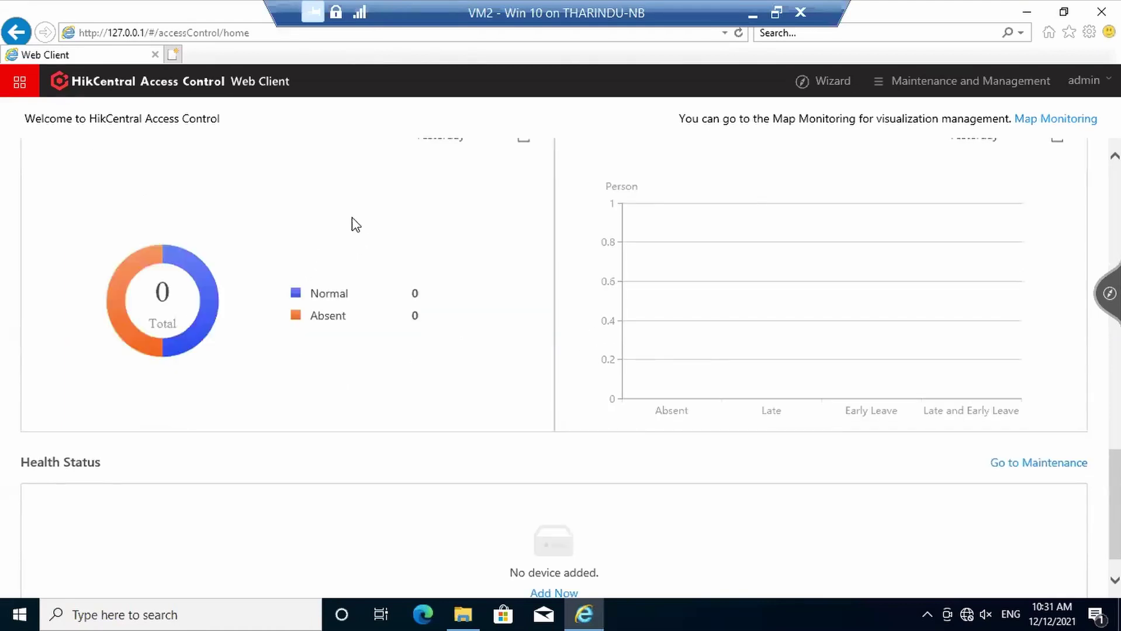
pyautogui.scroll(1, 351, 223)
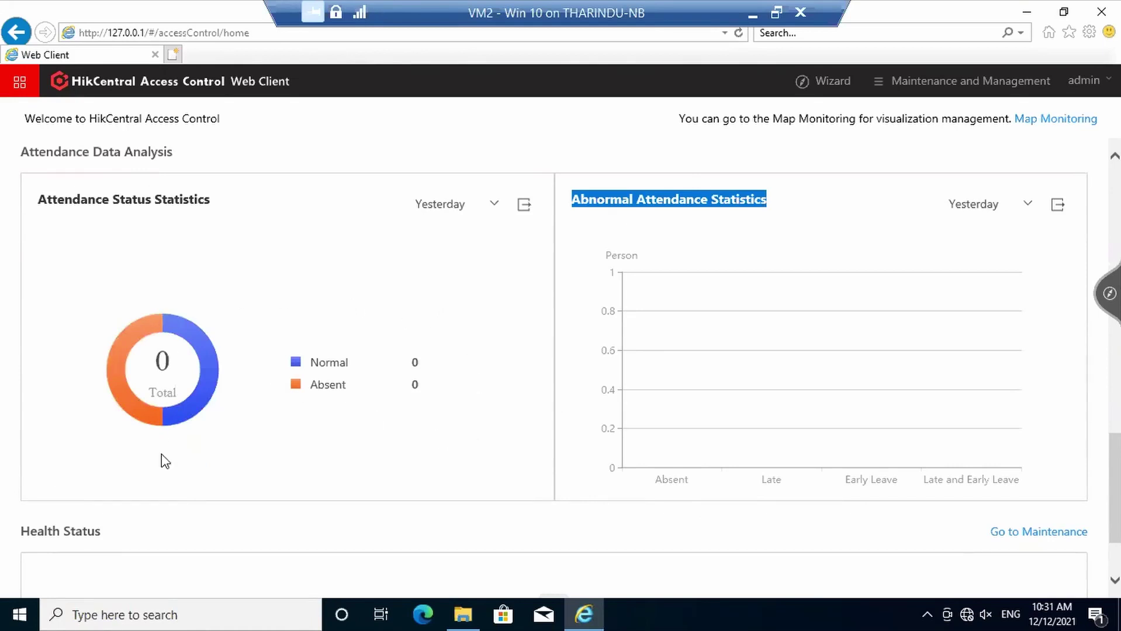
pyautogui.scroll(-1, 499, 468)
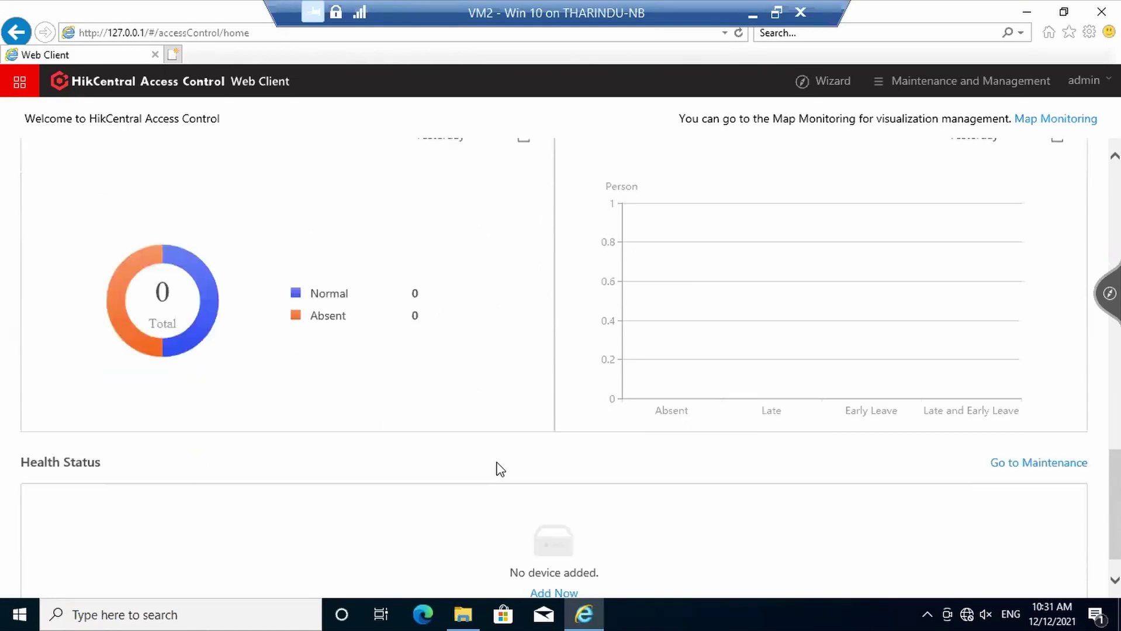
pyautogui.scroll(-1, 502, 467)
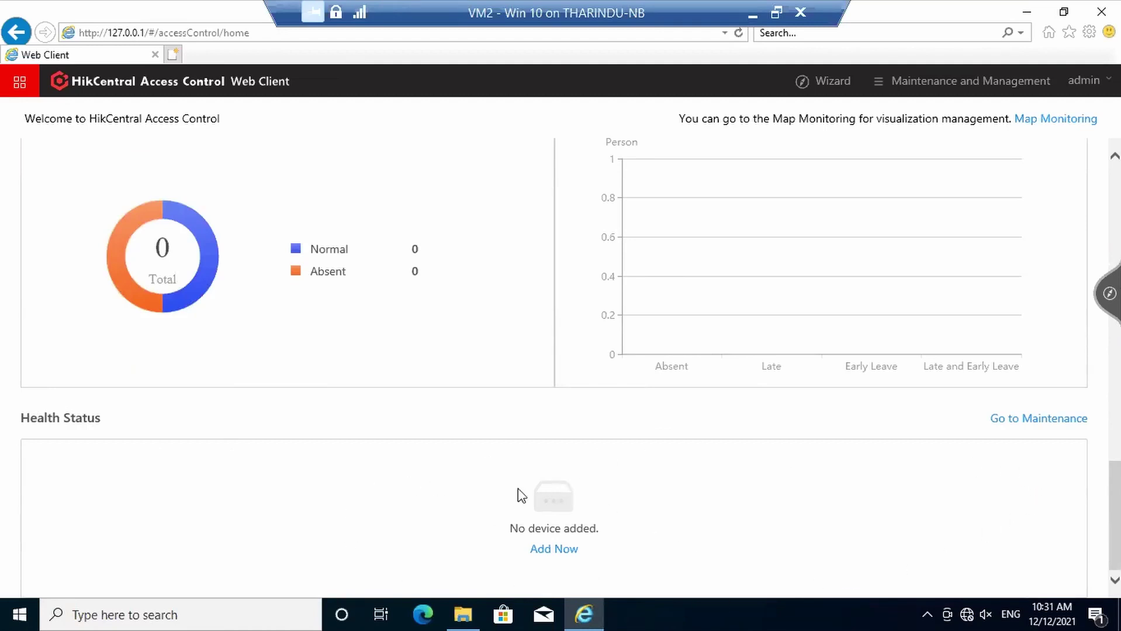
pyautogui.scroll(15, 865, 426)
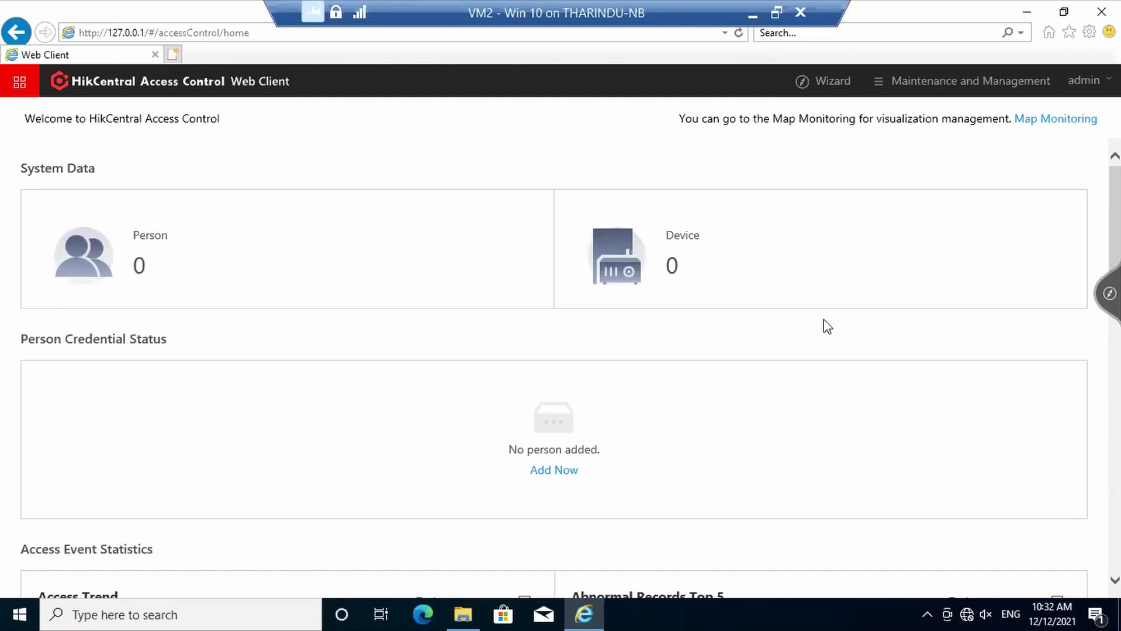
# Step: Bring up the Service Manager, open the System Management Service's folder and close that folder window again
pyautogui.click(922, 608)
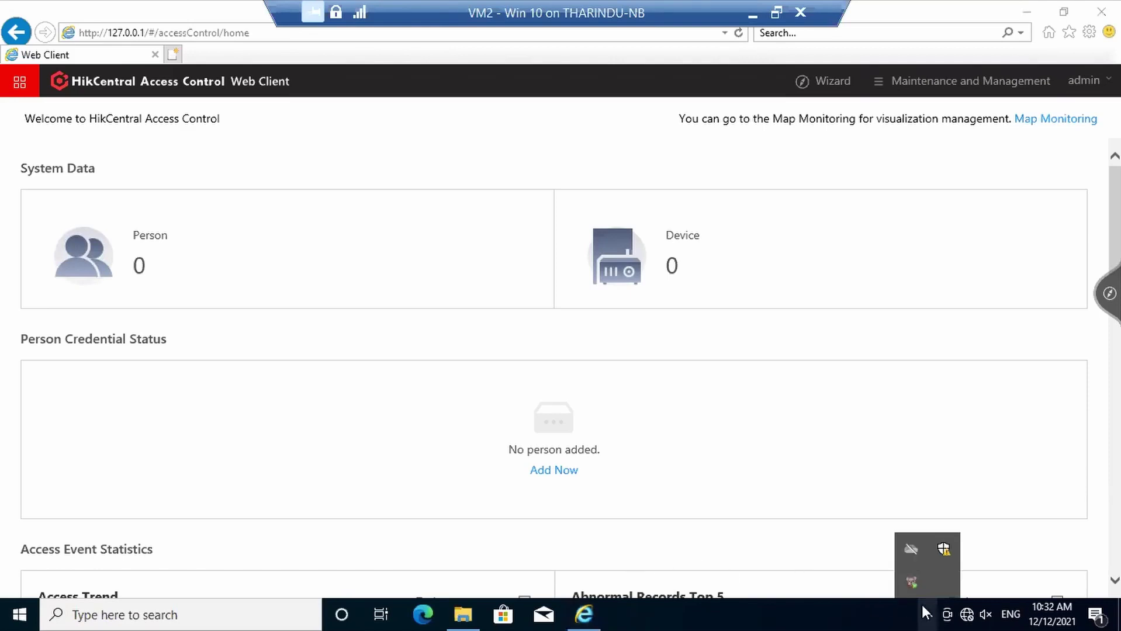
pyautogui.click(907, 584)
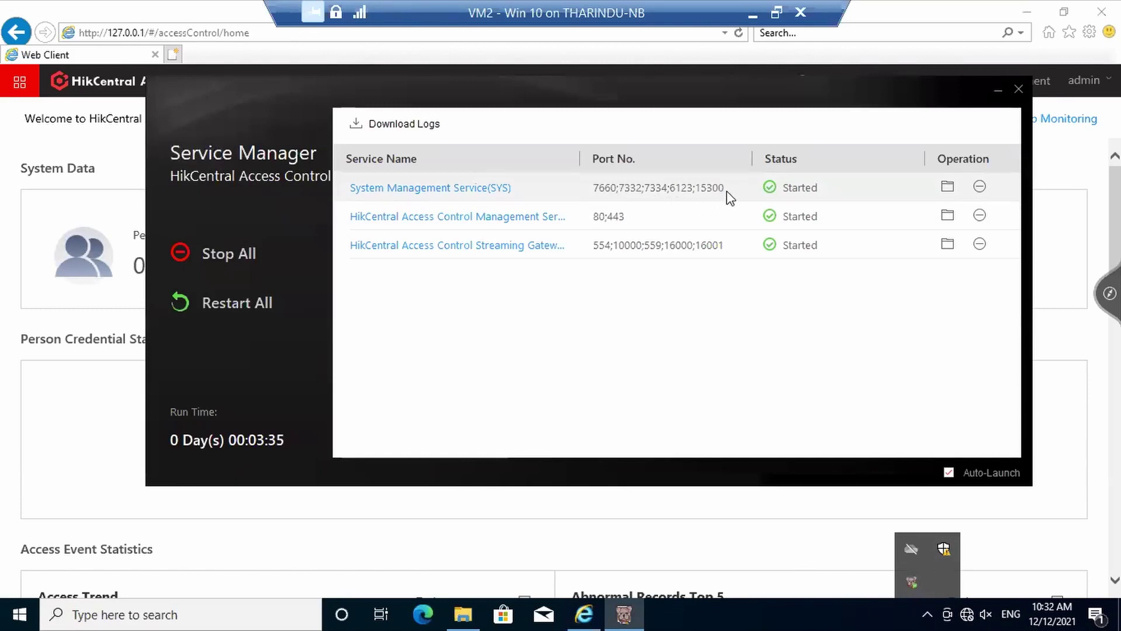
pyautogui.click(947, 188)
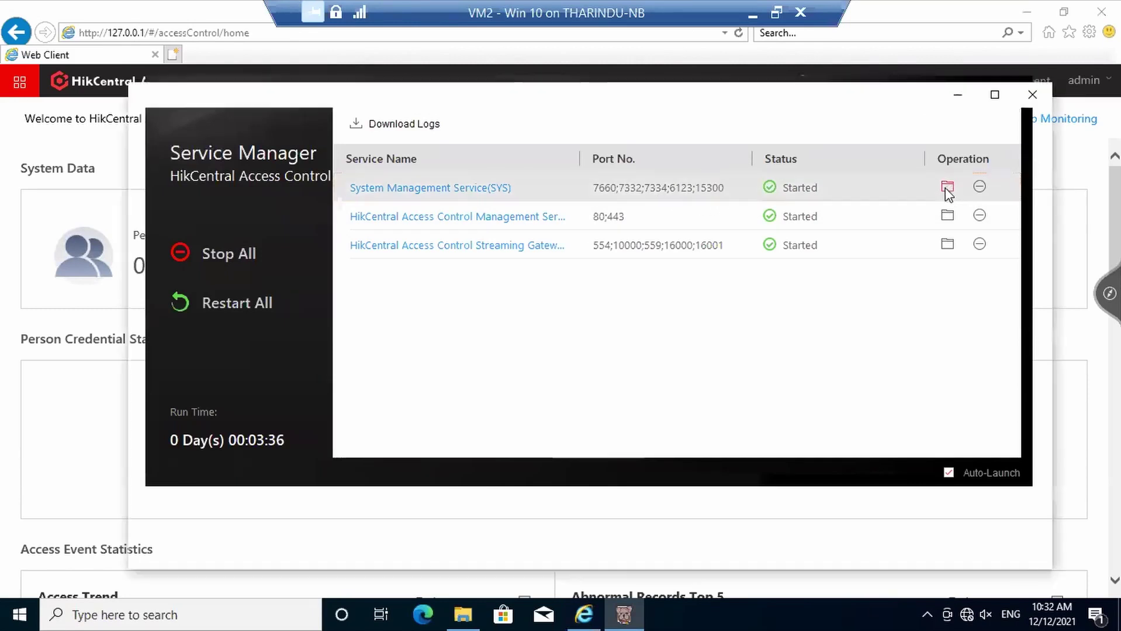
pyautogui.click(1031, 91)
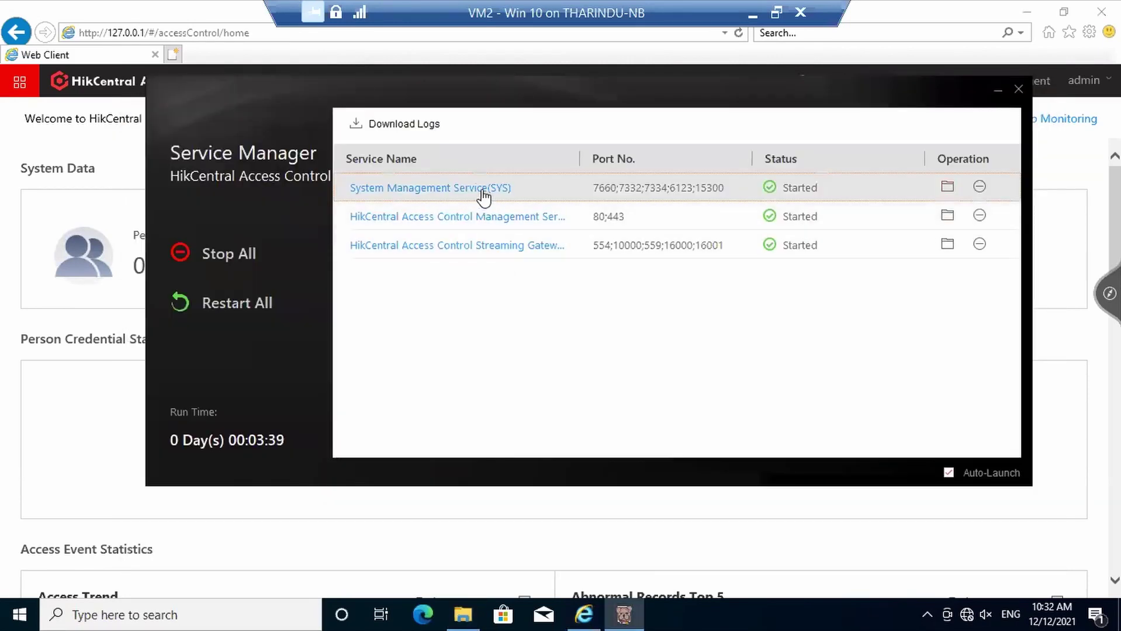
# Step: Inspect the ISUP registration, alarm receiving and local picture storage ports of the System Management Service without altering them
pyautogui.click(483, 195)
pyautogui.moveTo(551, 190); pyautogui.dragTo(706, 210)
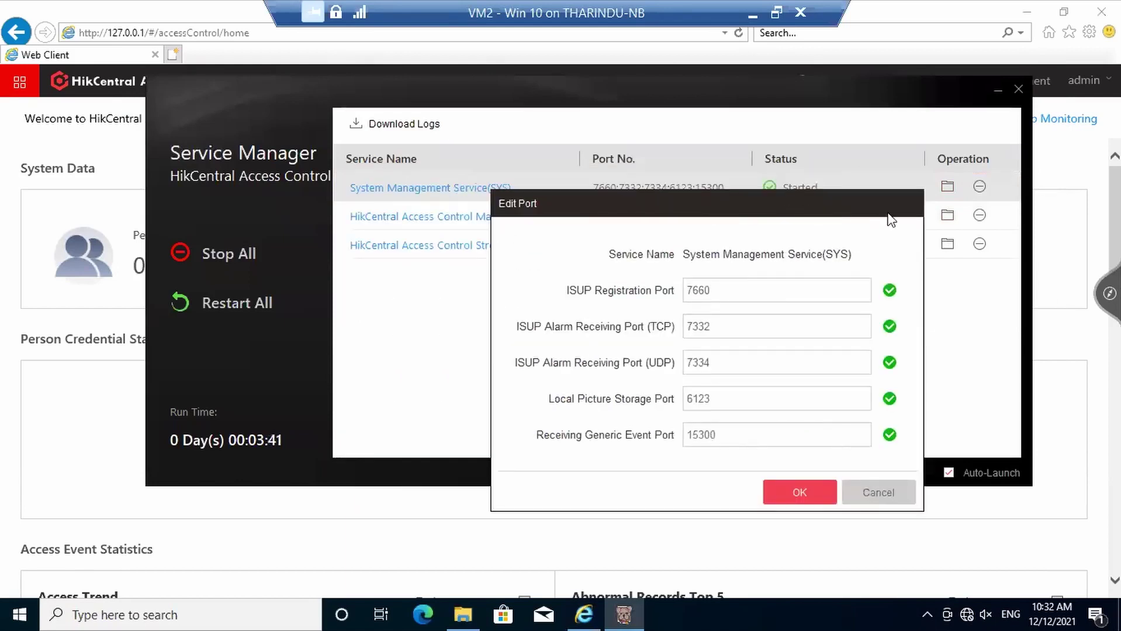
pyautogui.click(871, 497)
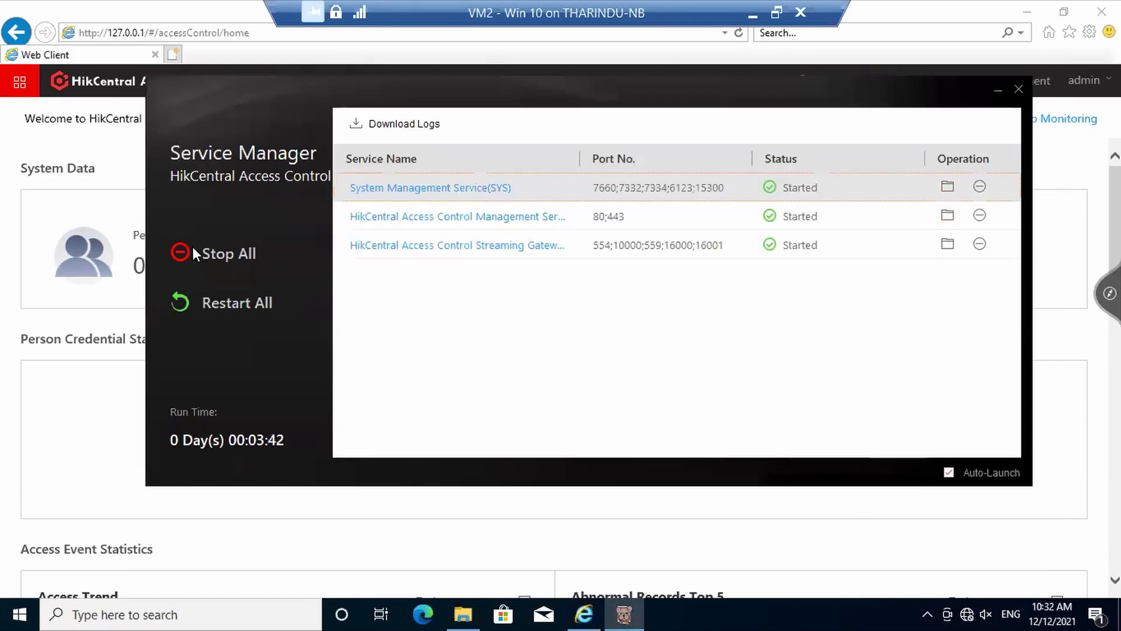
pyautogui.click(387, 188)
pyautogui.click(605, 235)
pyautogui.click(611, 268)
pyautogui.click(611, 308)
pyautogui.click(613, 342)
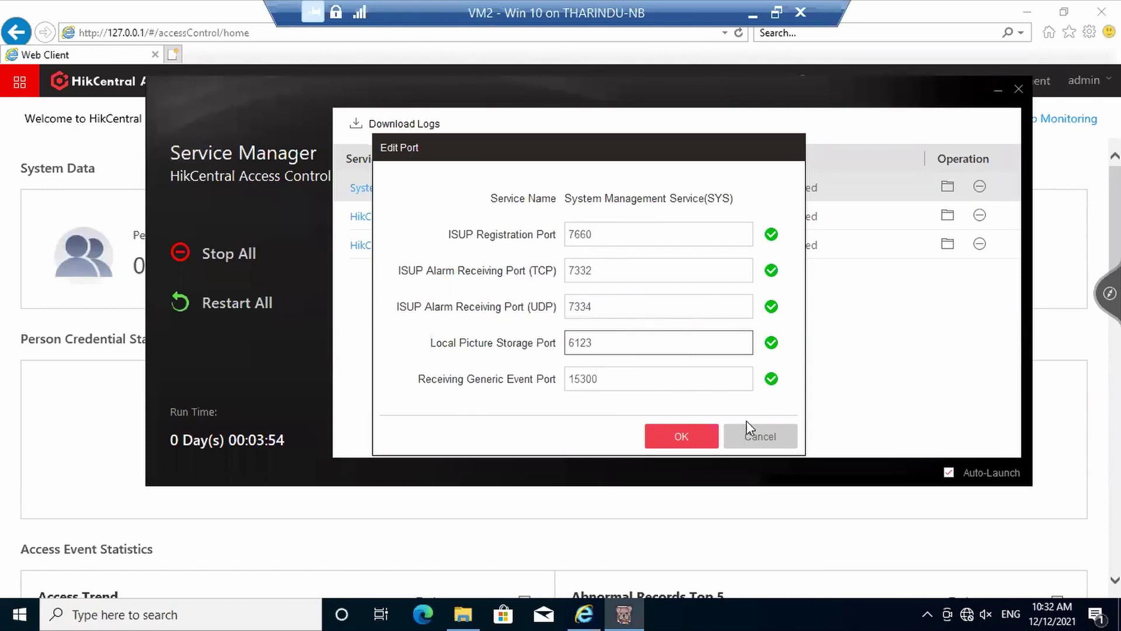
pyautogui.click(709, 436)
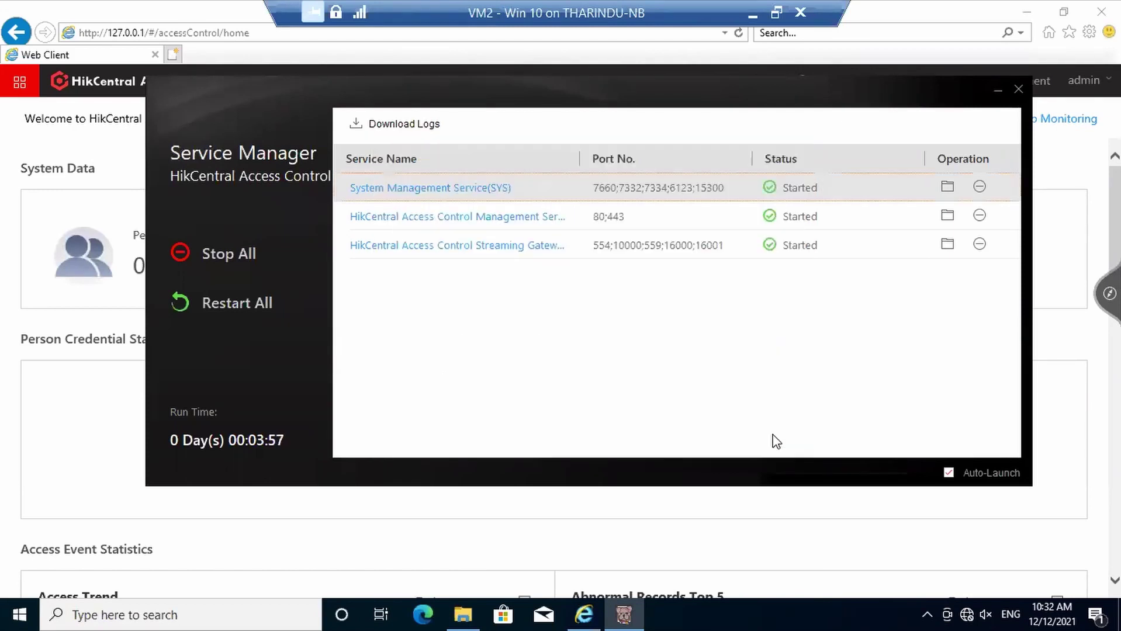
# Step: Check the client communication and SSL ports of the HikCentral Access Control Management Service, cancel the port editor and close the Service Manager
pyautogui.click(453, 225)
pyautogui.click(606, 234)
pyautogui.click(605, 273)
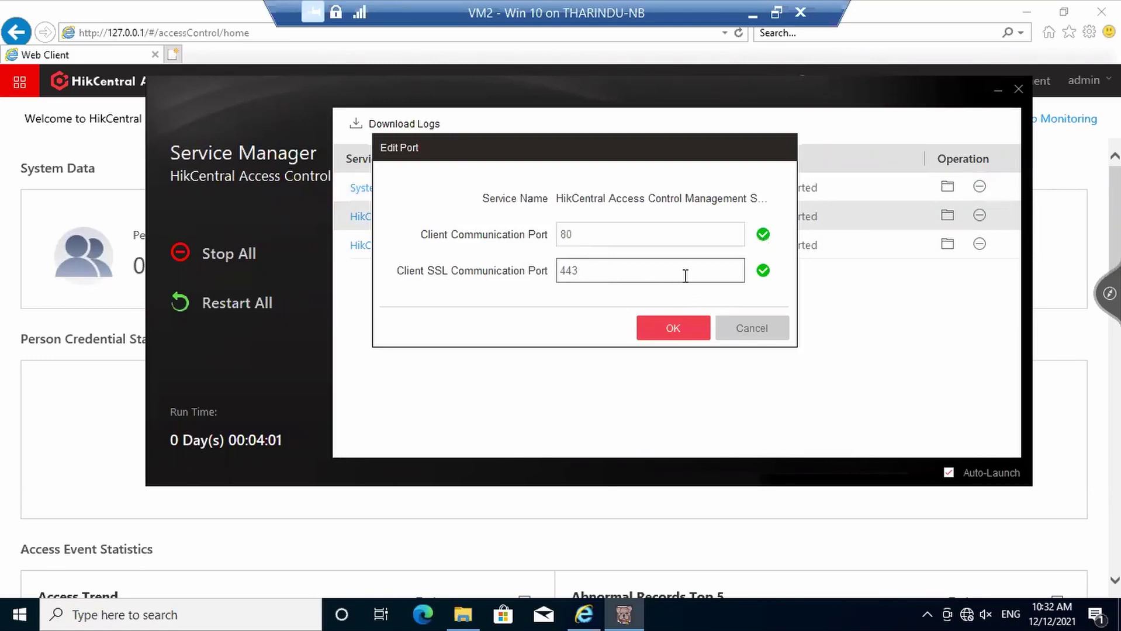
pyautogui.click(585, 235)
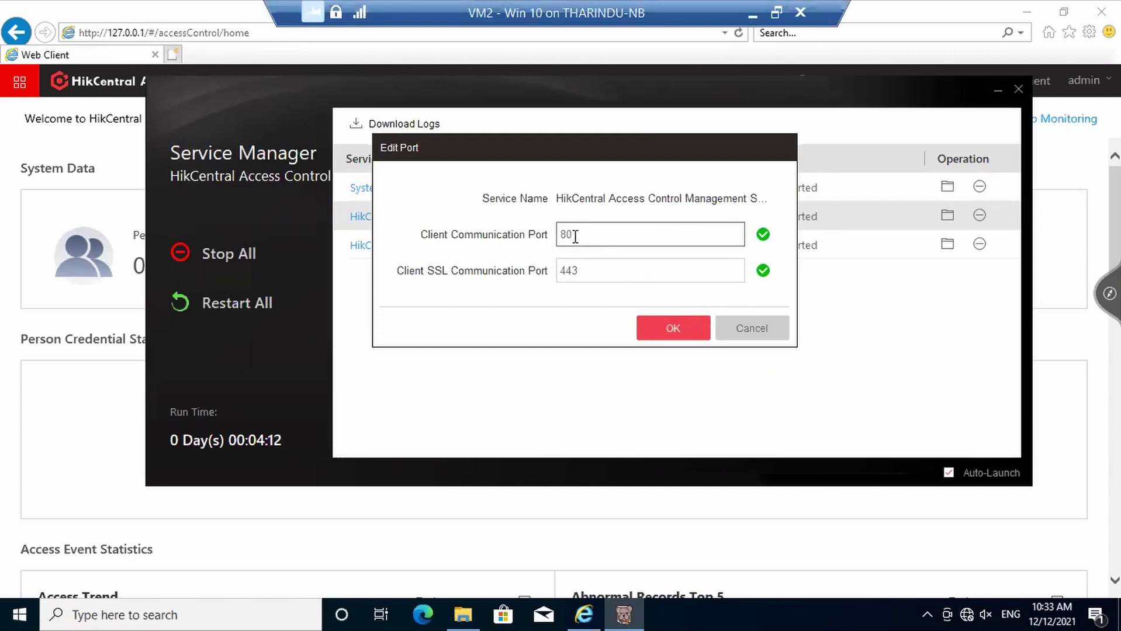
pyautogui.click(760, 328)
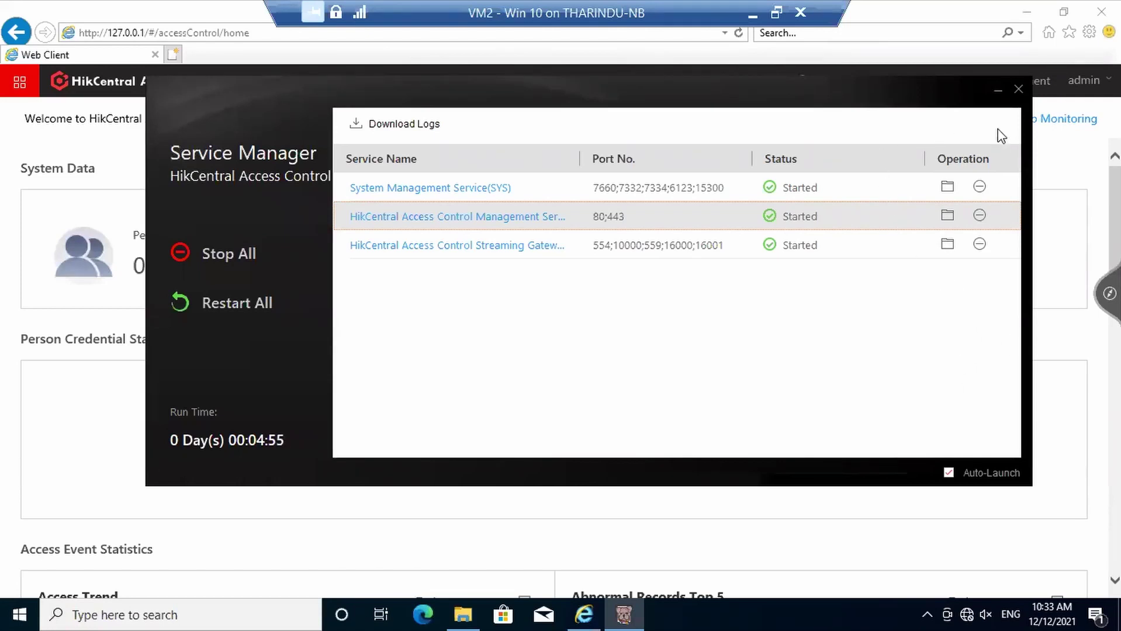
pyautogui.click(1017, 89)
# Step: Browse the Web Client's full list of modules, from General and Access Control down to Attendance, Map and Maintenance
pyautogui.moveTo(831, 86)
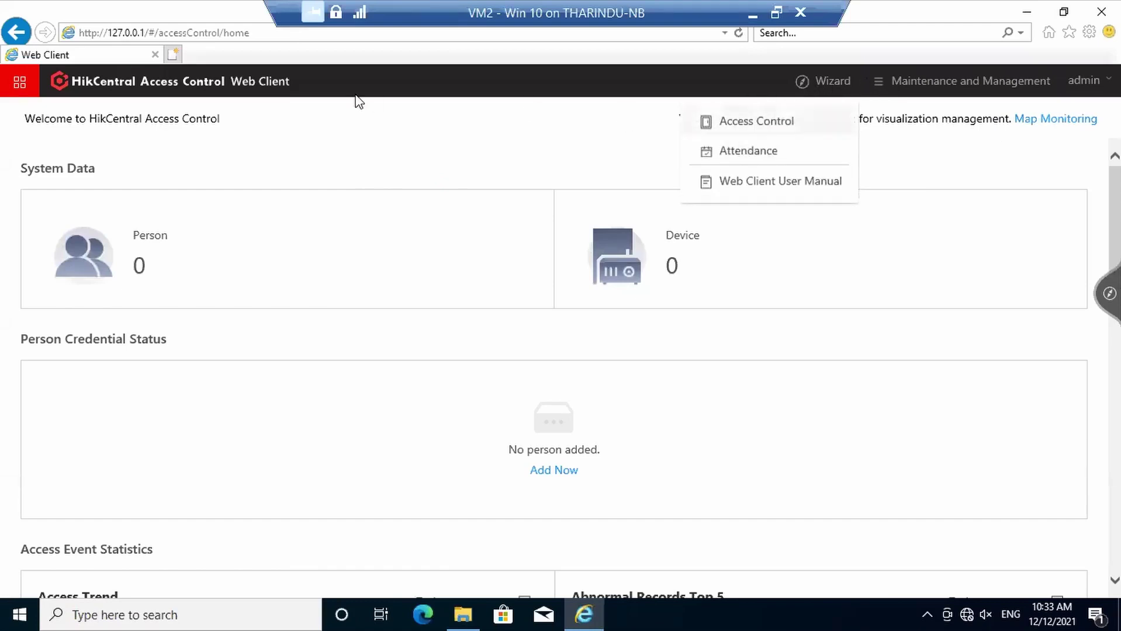
pyautogui.click(19, 82)
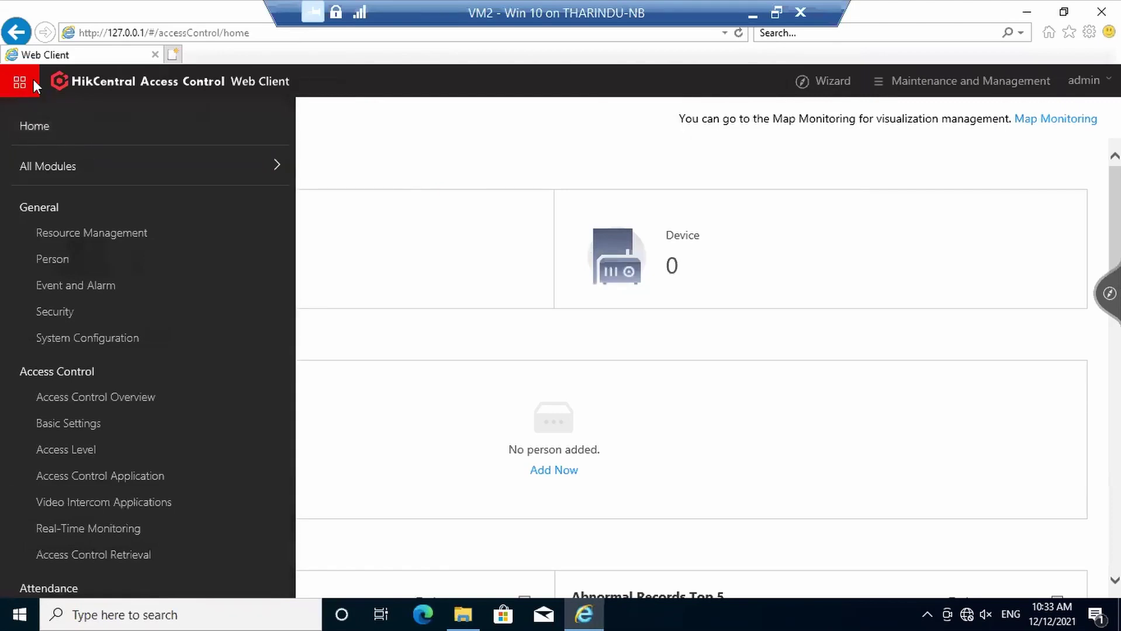
pyautogui.click(64, 170)
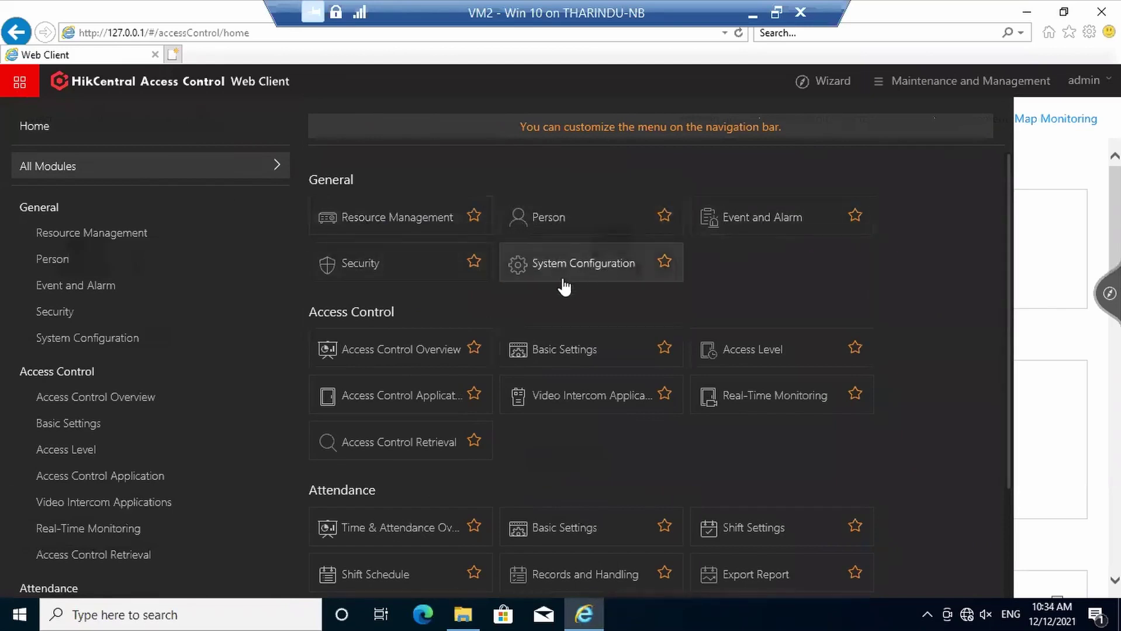
pyautogui.scroll(-4, 548, 395)
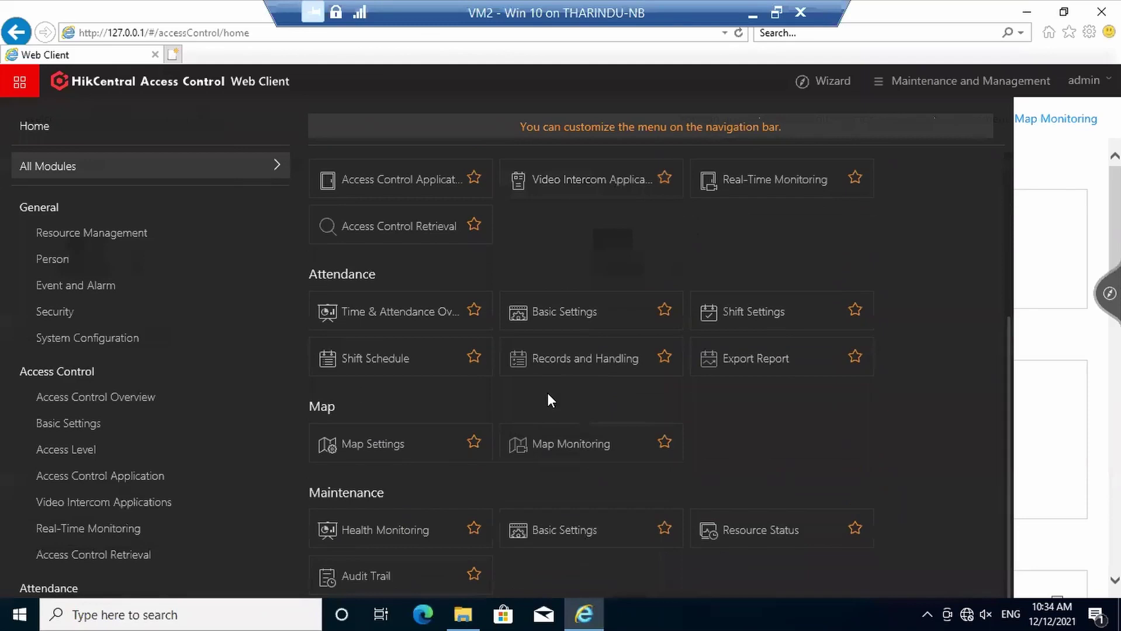
# Step: Open the Access Control wizard from the home page and follow its link for adding an access control device
pyautogui.scroll(4, 465, 360)
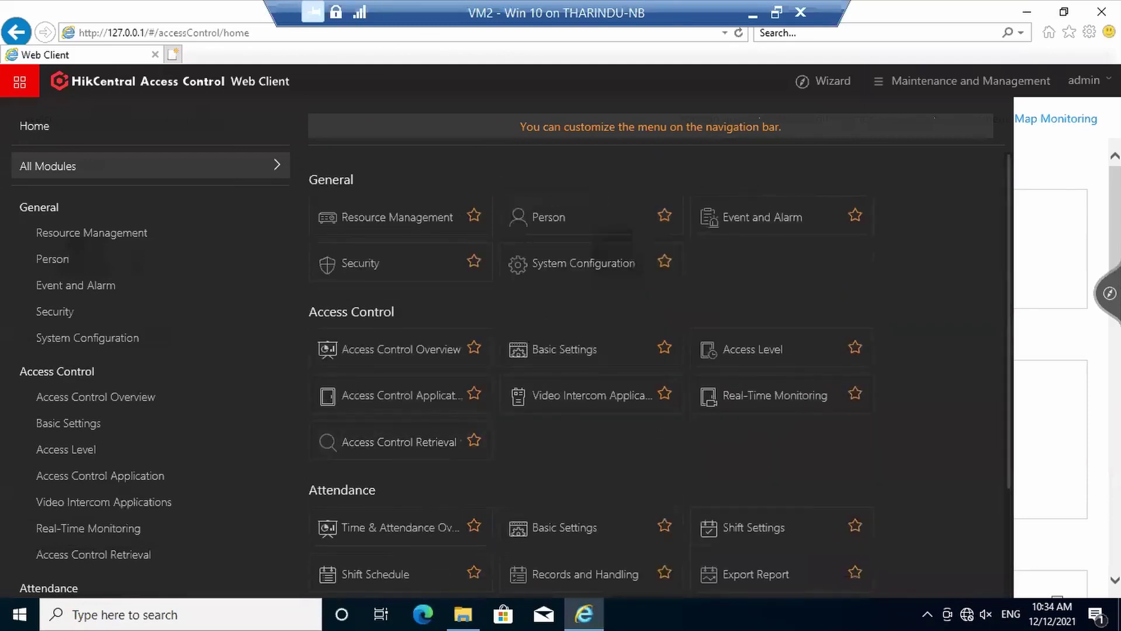
pyautogui.click(828, 81)
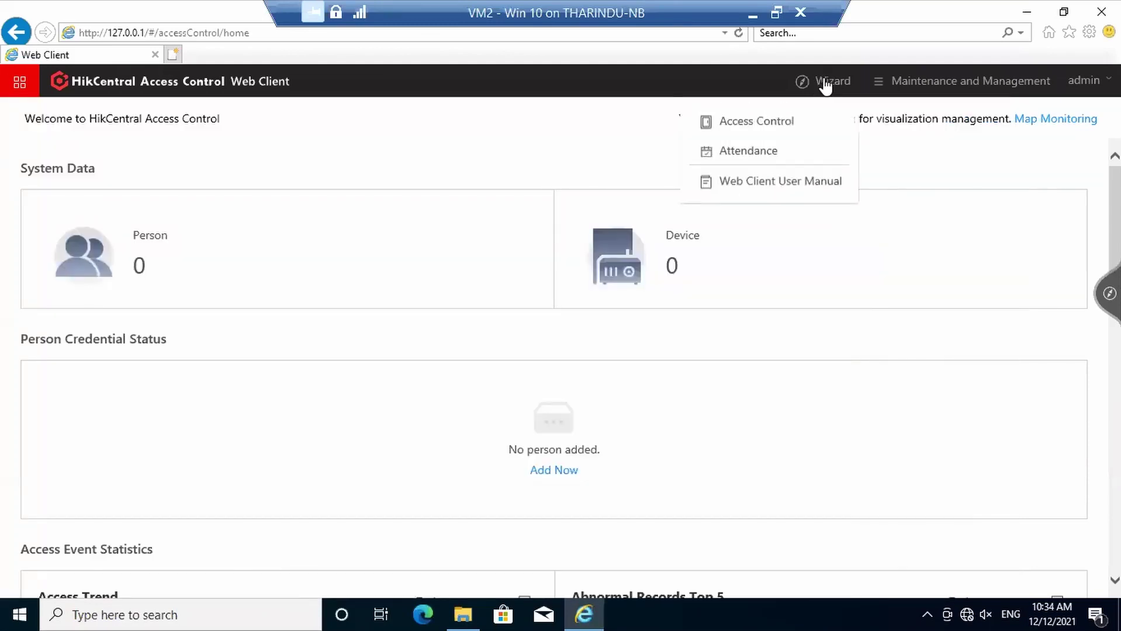
pyautogui.click(740, 124)
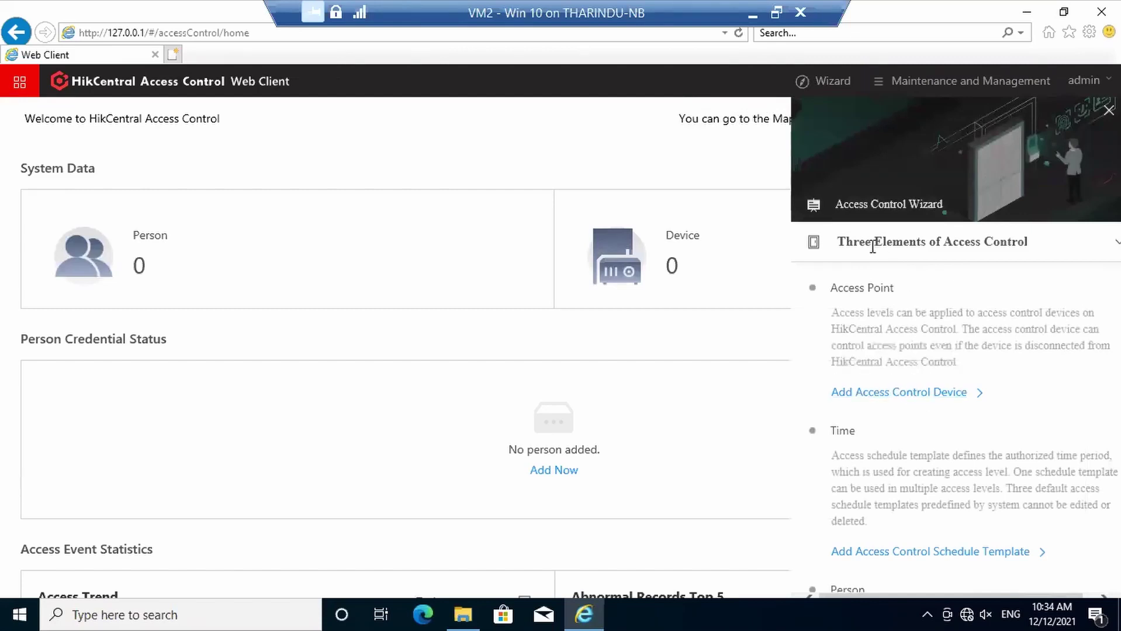
pyautogui.click(775, 153)
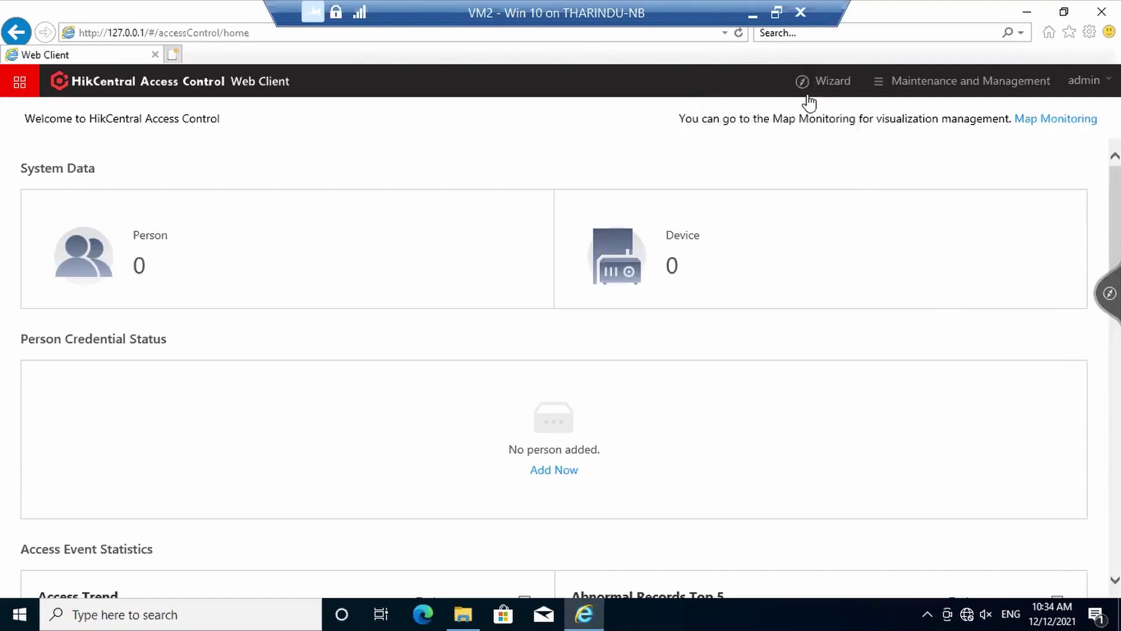
pyautogui.moveTo(807, 97)
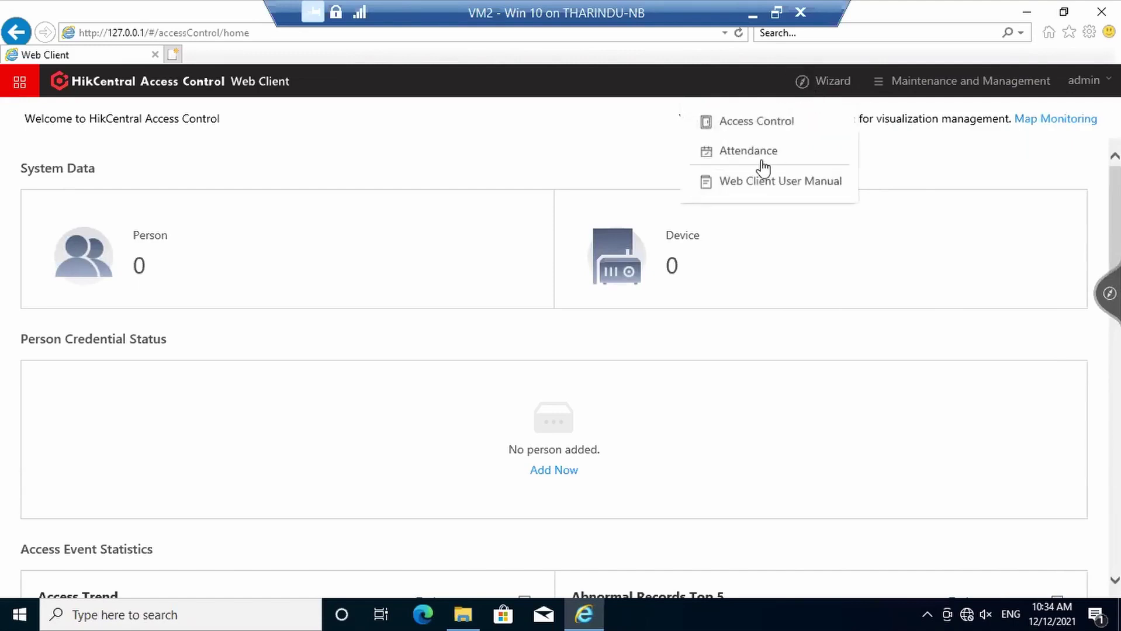
pyautogui.click(775, 123)
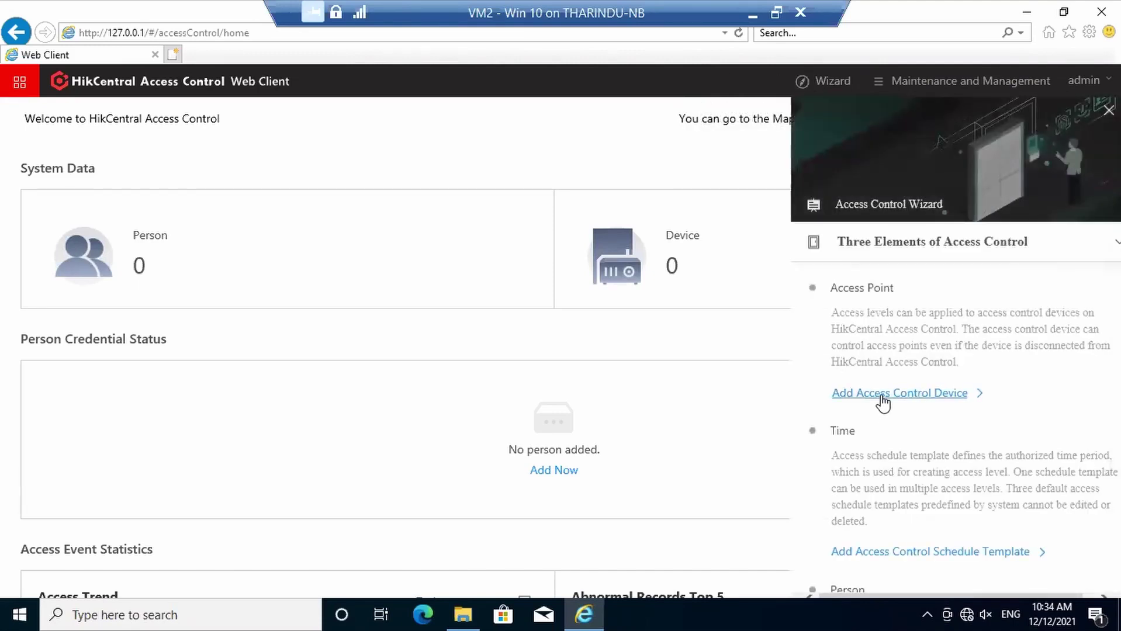
pyautogui.click(882, 395)
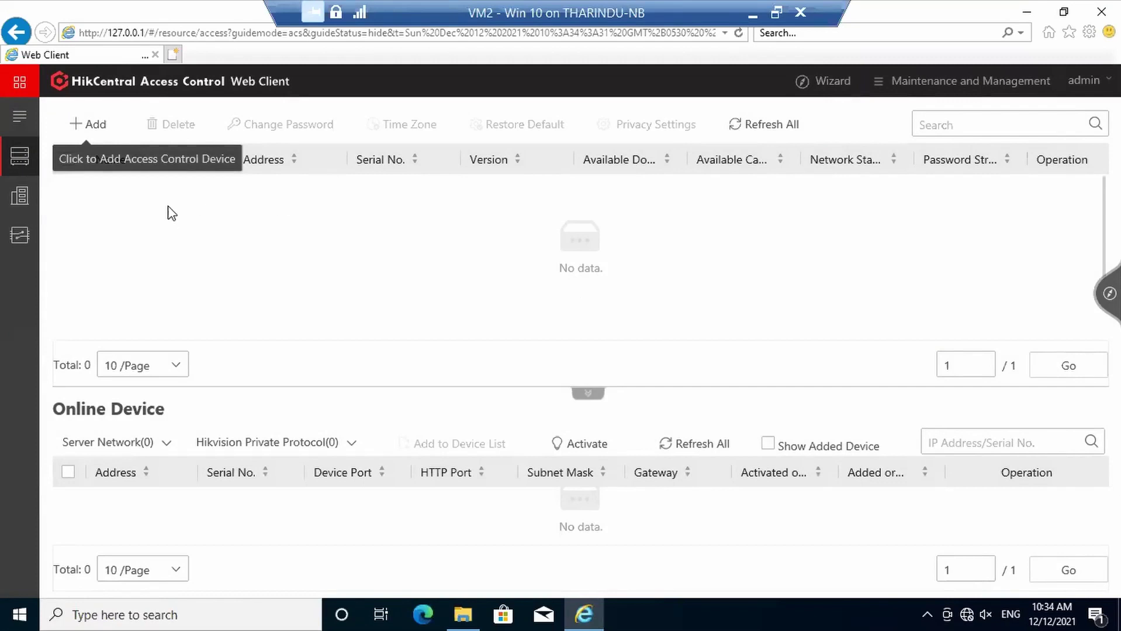
# Step: Inspect the blank Add Access Control Device form, decline the web component installation, return to the device list and view the area's doors
pyautogui.click(94, 124)
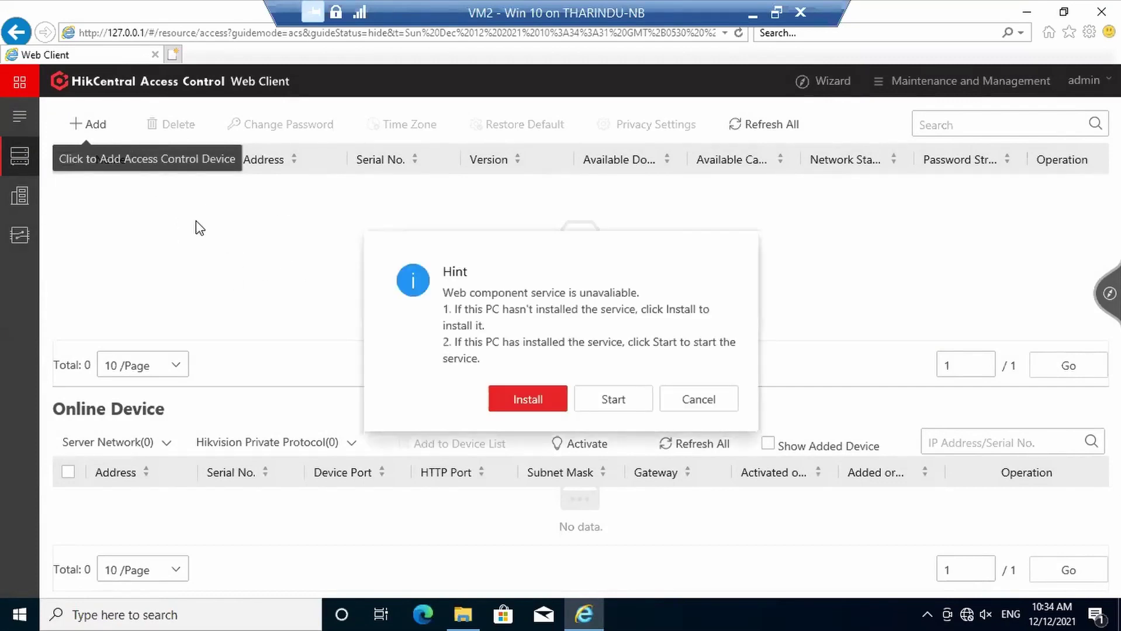
pyautogui.click(719, 394)
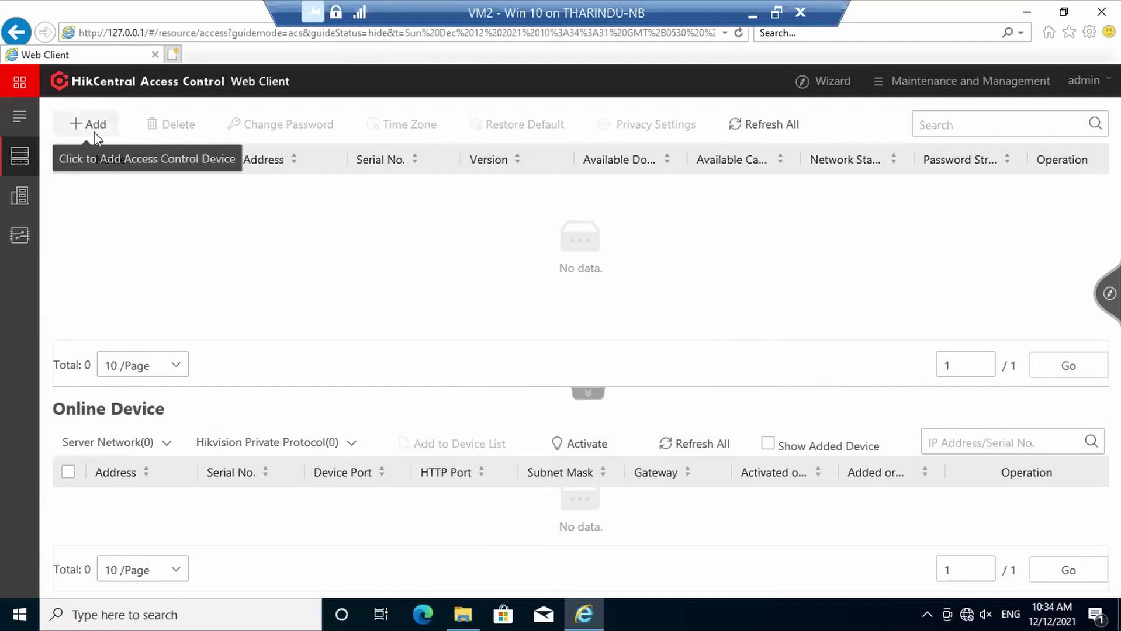
pyautogui.click(81, 124)
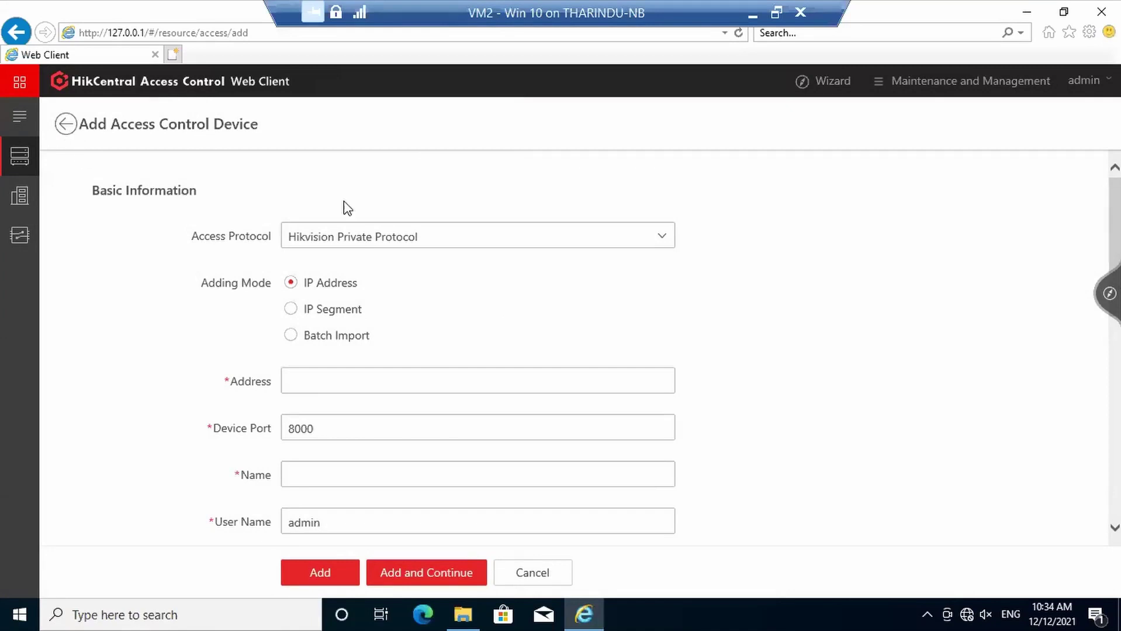
pyautogui.click(65, 125)
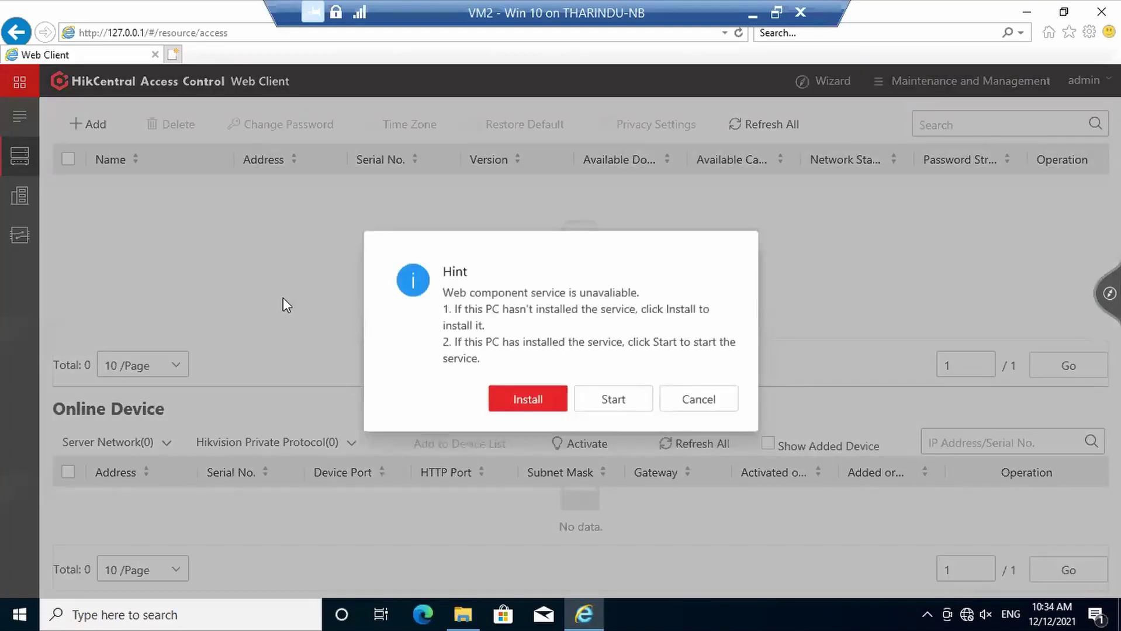
pyautogui.click(678, 400)
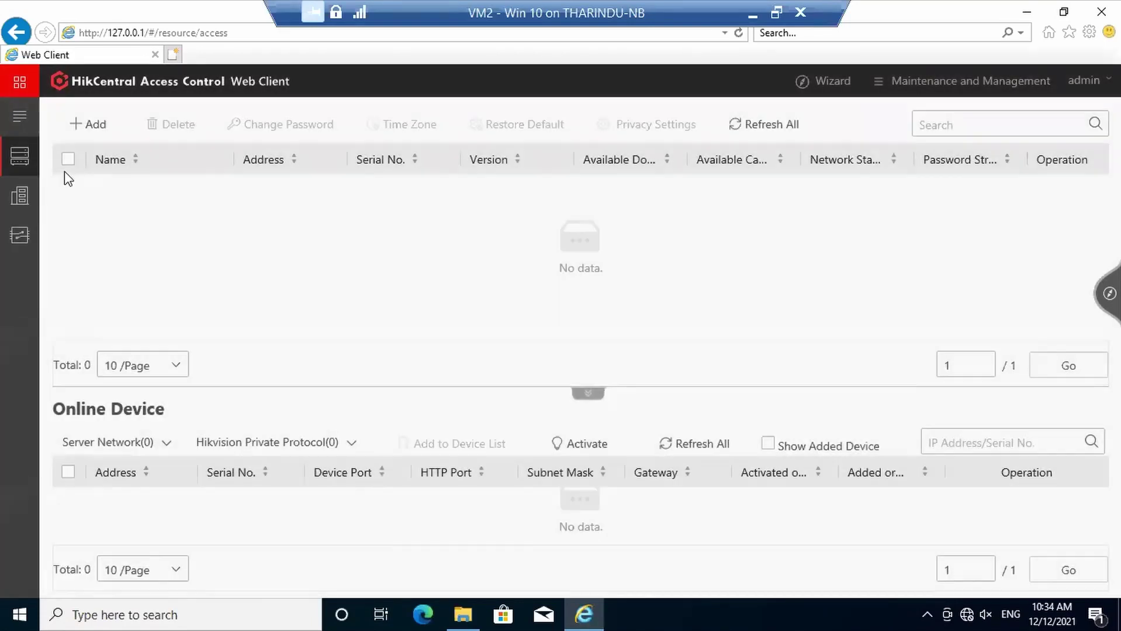
pyautogui.click(21, 197)
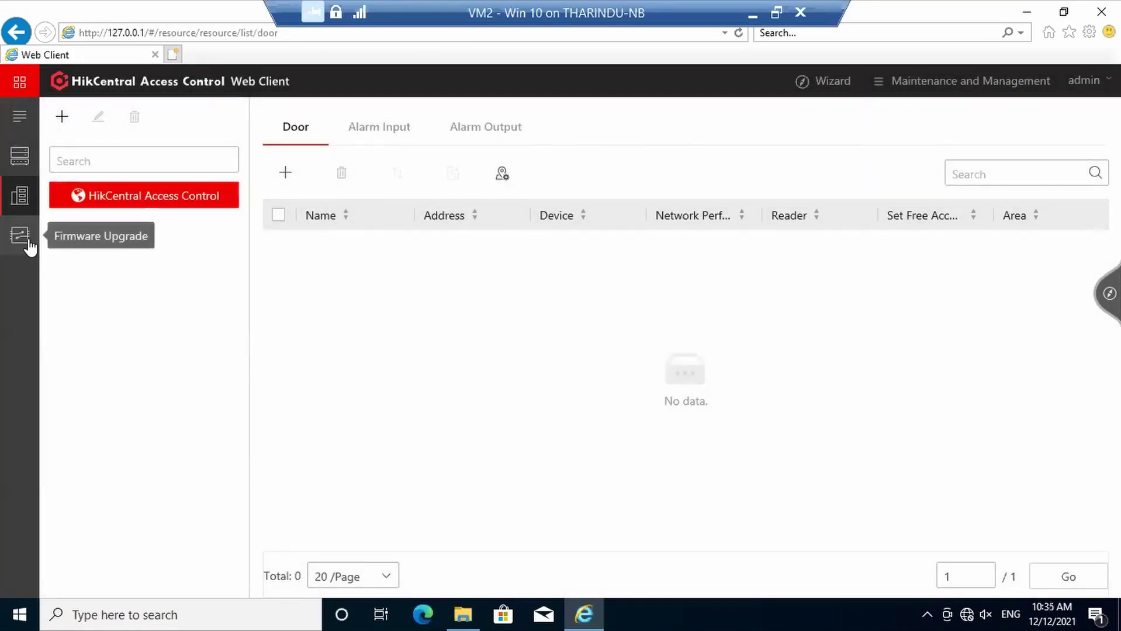
# Step: Go to the access schedule templates through the Access Control wizard and view the Weekday, Weekend and All-Day weekly schedules
pyautogui.moveTo(836, 87)
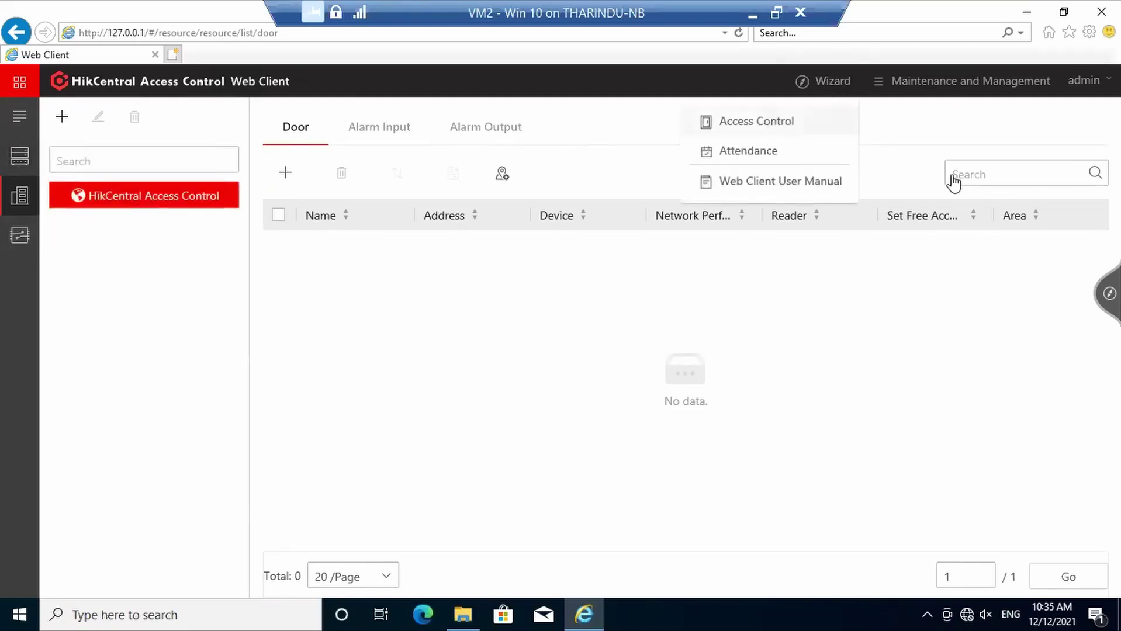
pyautogui.scroll(-3, 917, 389)
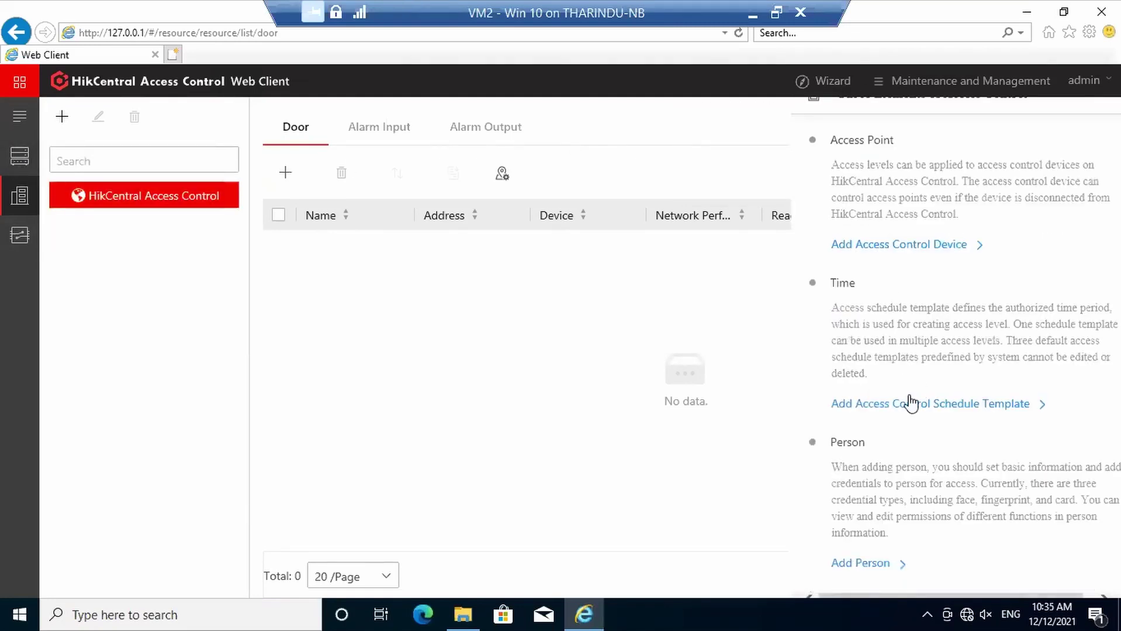
pyautogui.click(914, 403)
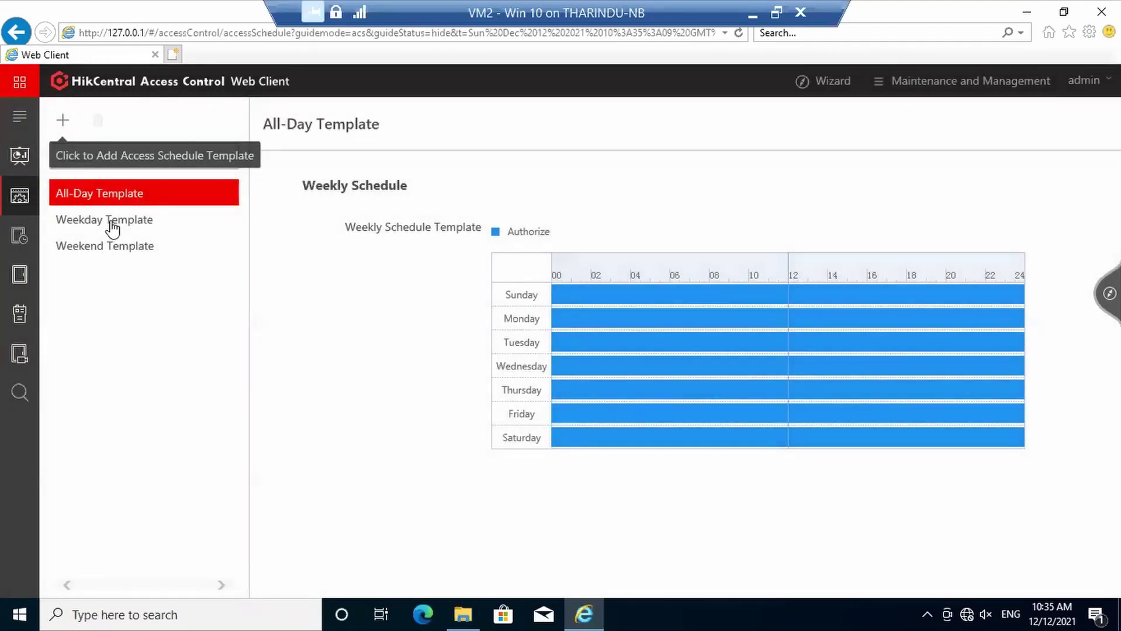
pyautogui.click(109, 222)
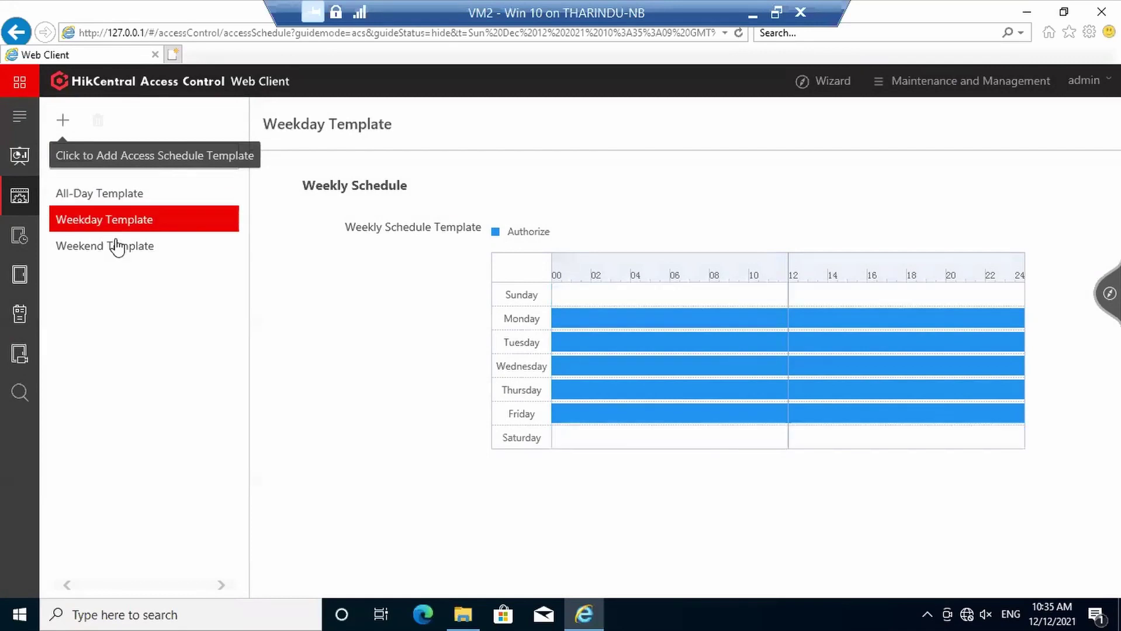
pyautogui.click(124, 248)
pyautogui.click(167, 219)
pyautogui.click(175, 198)
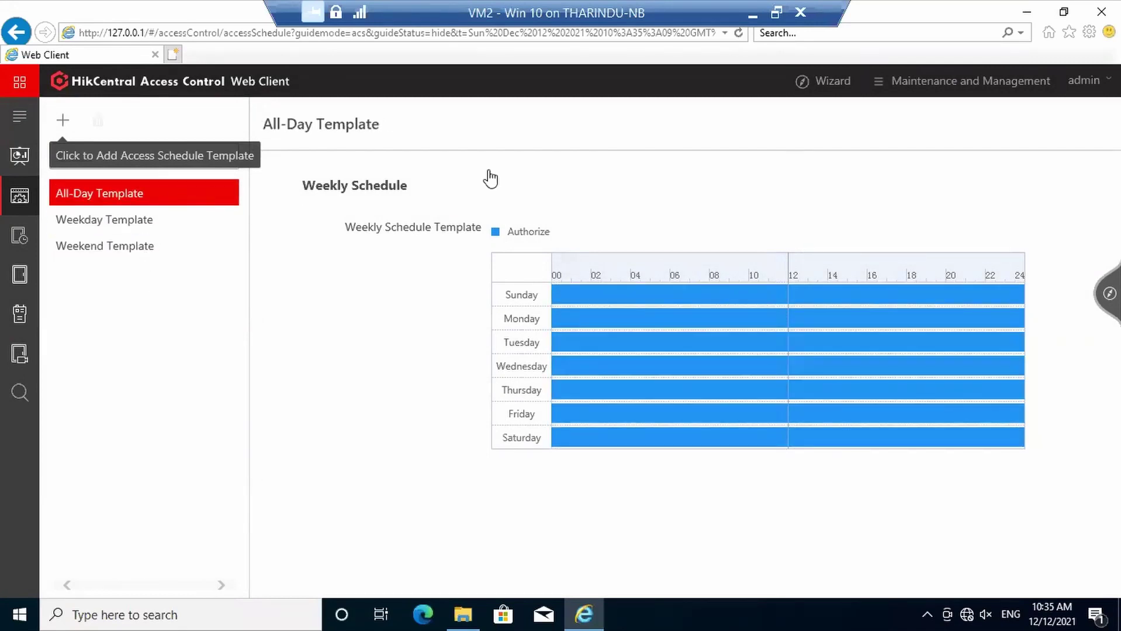
# Step: Reach the person list through the wizard's Add Person link, view the blank Add Person Group form and return without saving
pyautogui.click(833, 92)
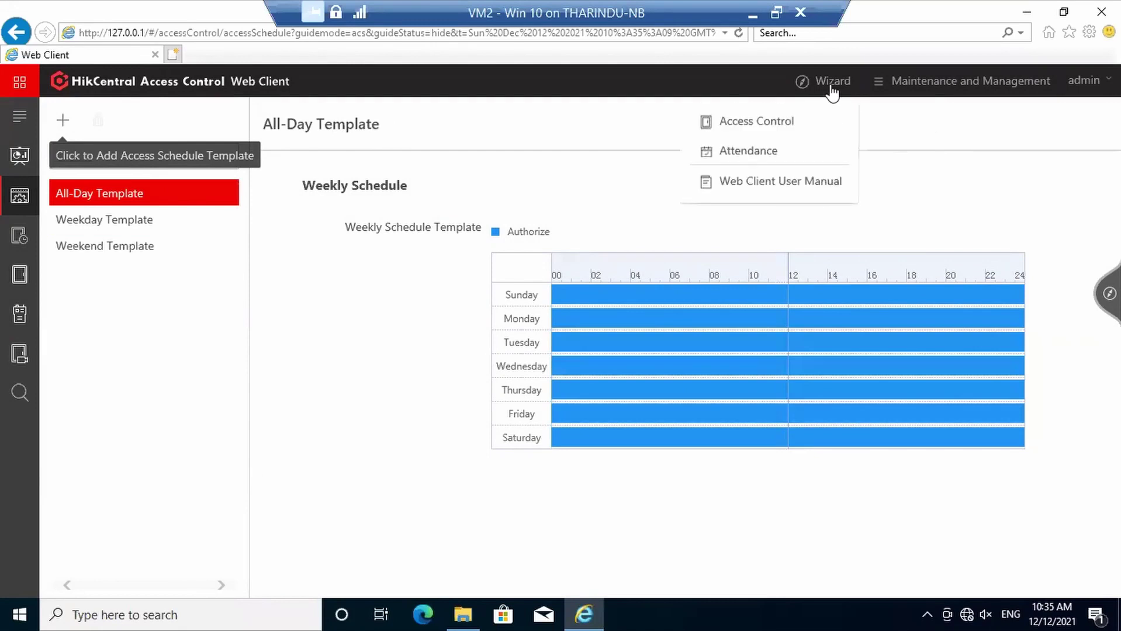
pyautogui.click(760, 123)
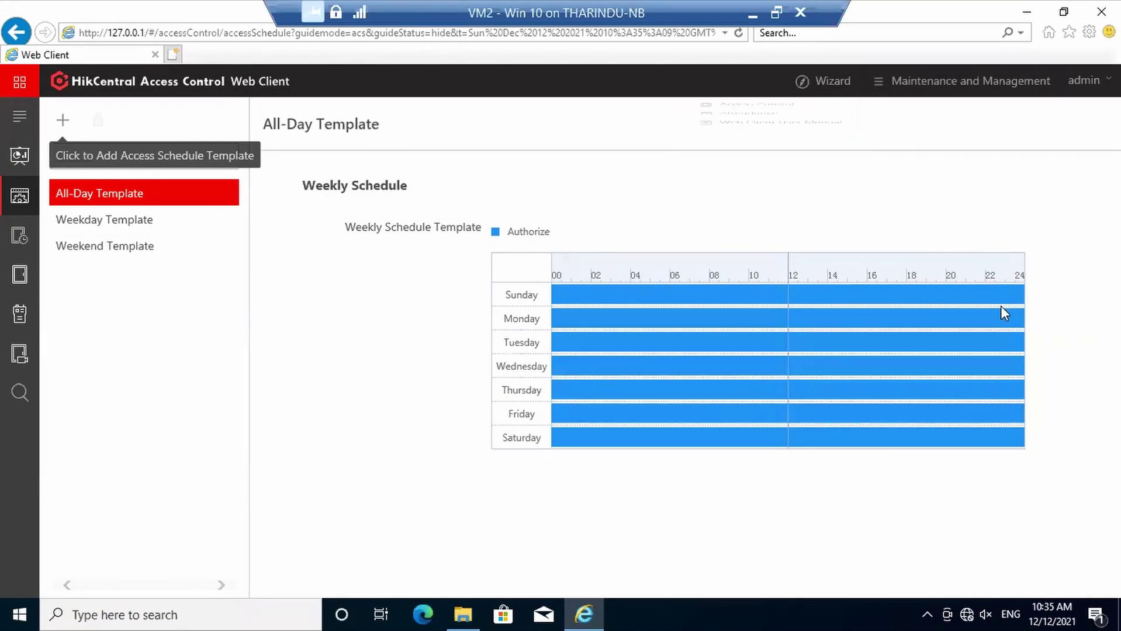
pyautogui.scroll(-4, 996, 324)
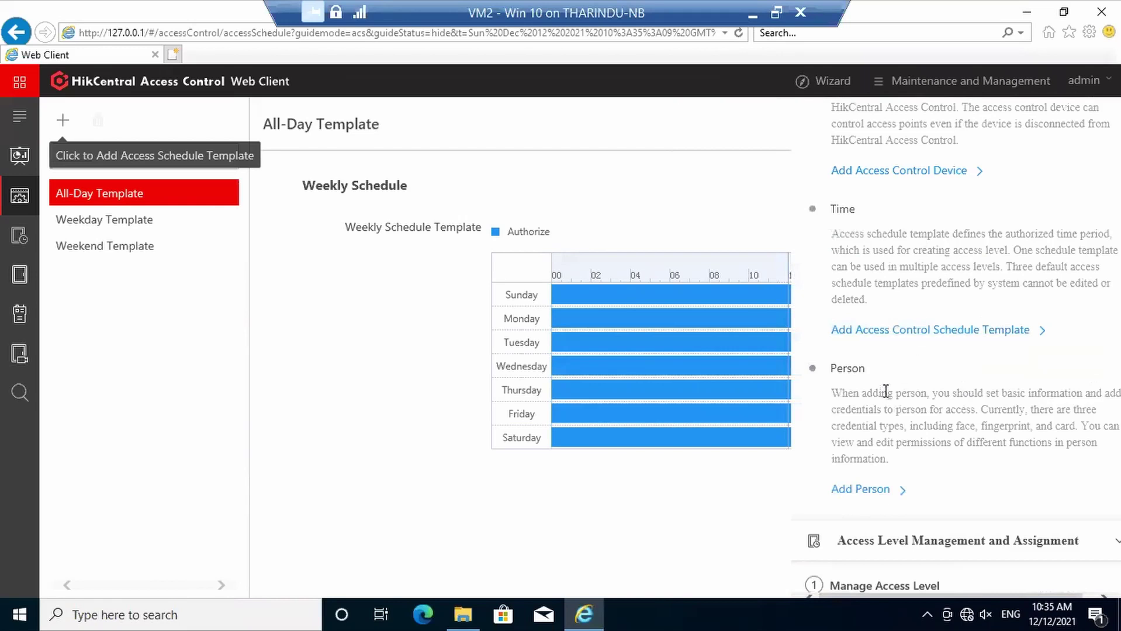
pyautogui.scroll(-2, 886, 392)
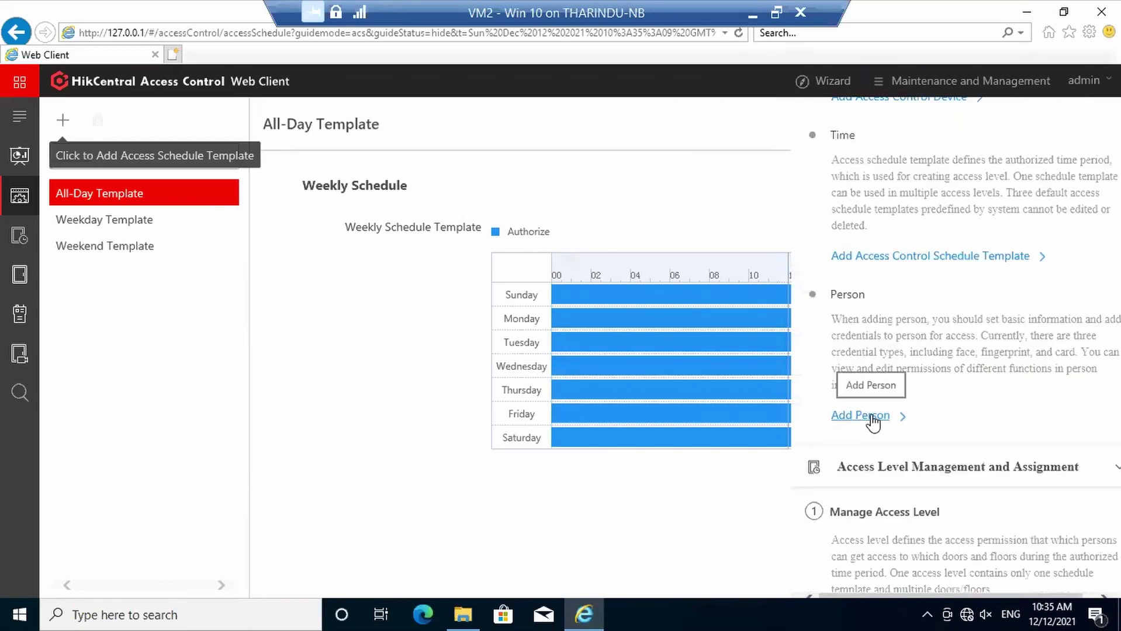
pyautogui.click(871, 415)
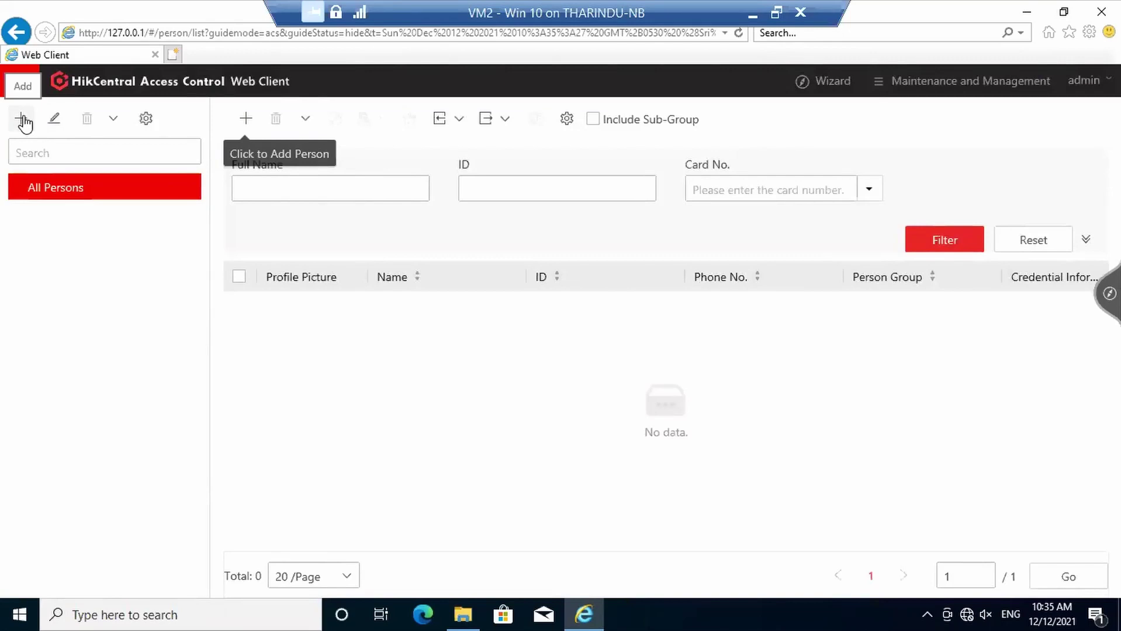
pyautogui.click(24, 121)
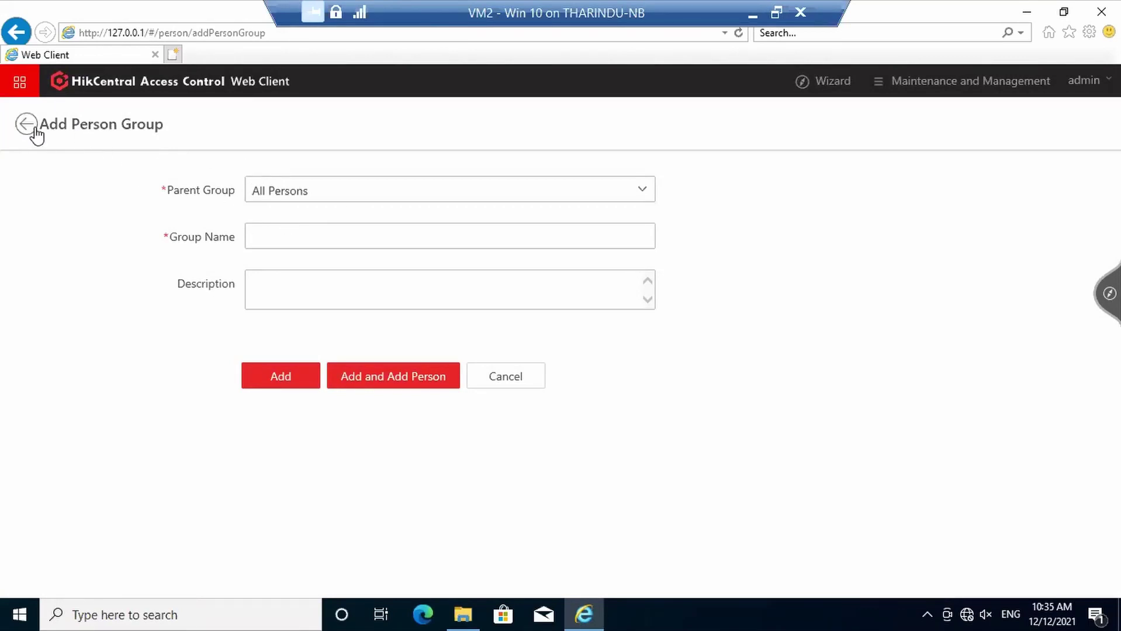
pyautogui.click(35, 129)
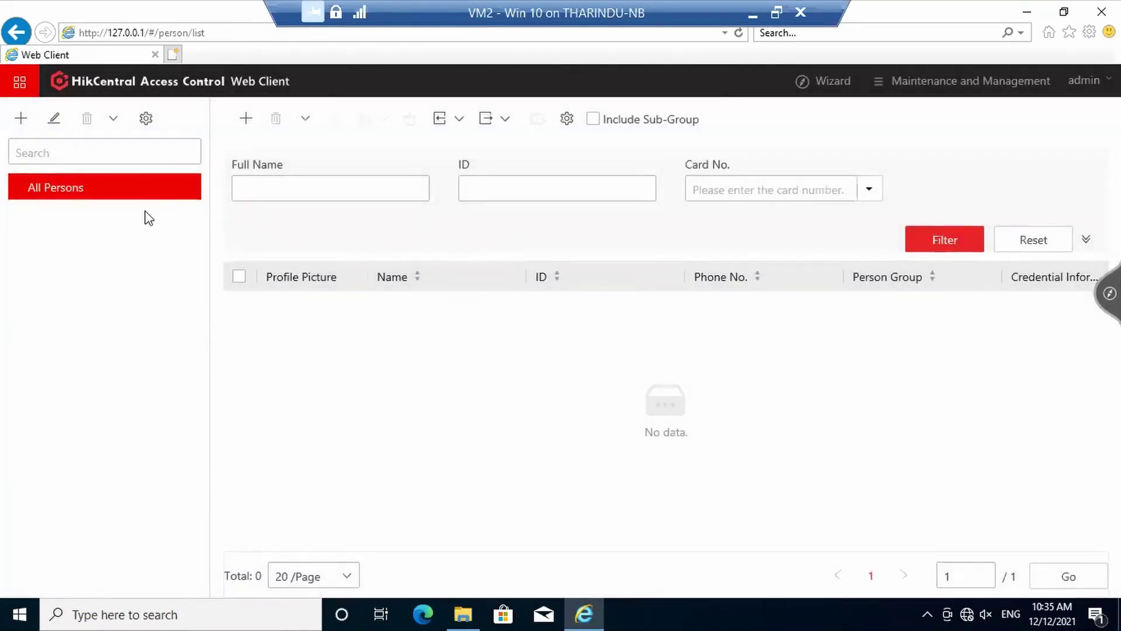
# Step: Review the Basic Information fields and credential options of the Add Person form, and leave it without adding anyone
pyautogui.click(246, 119)
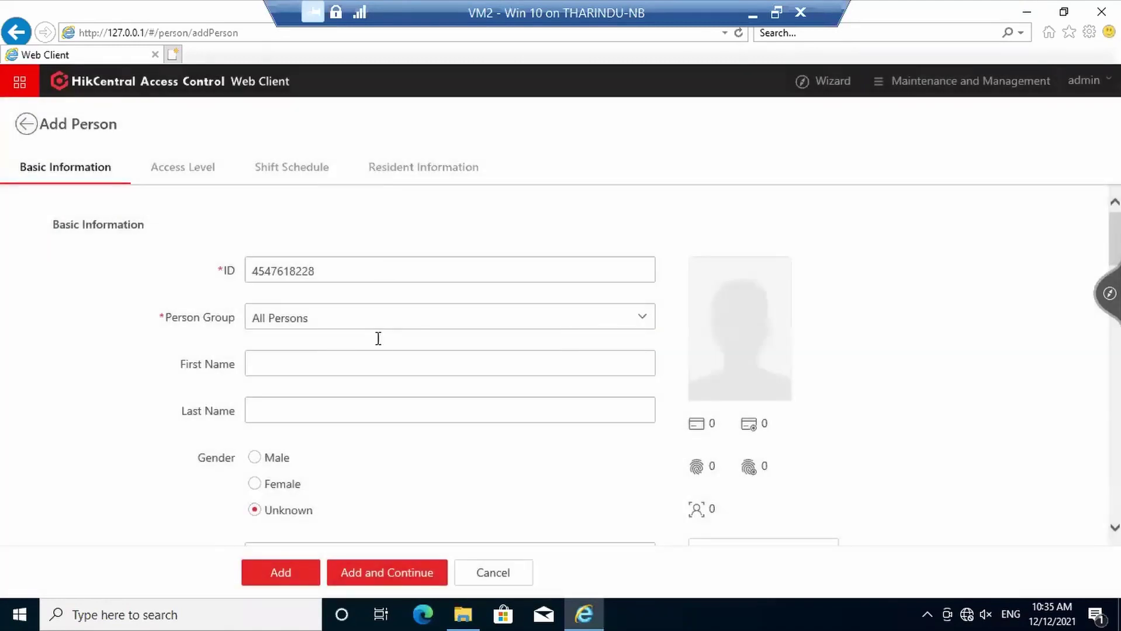
pyautogui.scroll(-1, 273, 234)
pyautogui.scroll(-4, 360, 360)
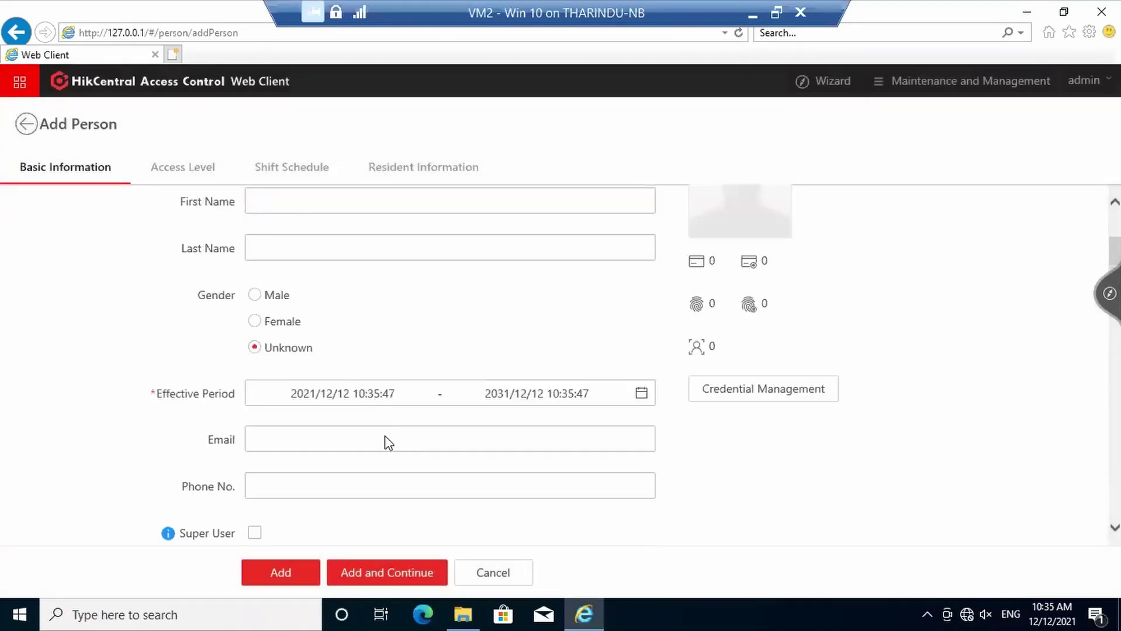
pyautogui.scroll(3, 455, 370)
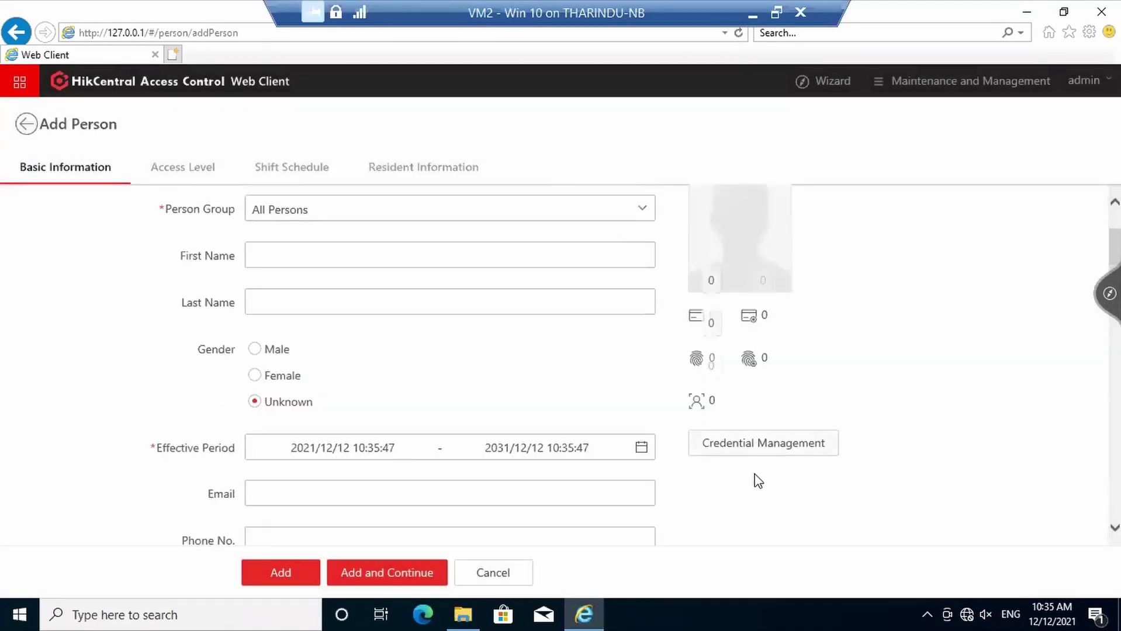
pyautogui.scroll(-5, 753, 478)
pyautogui.scroll(4, 559, 402)
pyautogui.scroll(3, 339, 272)
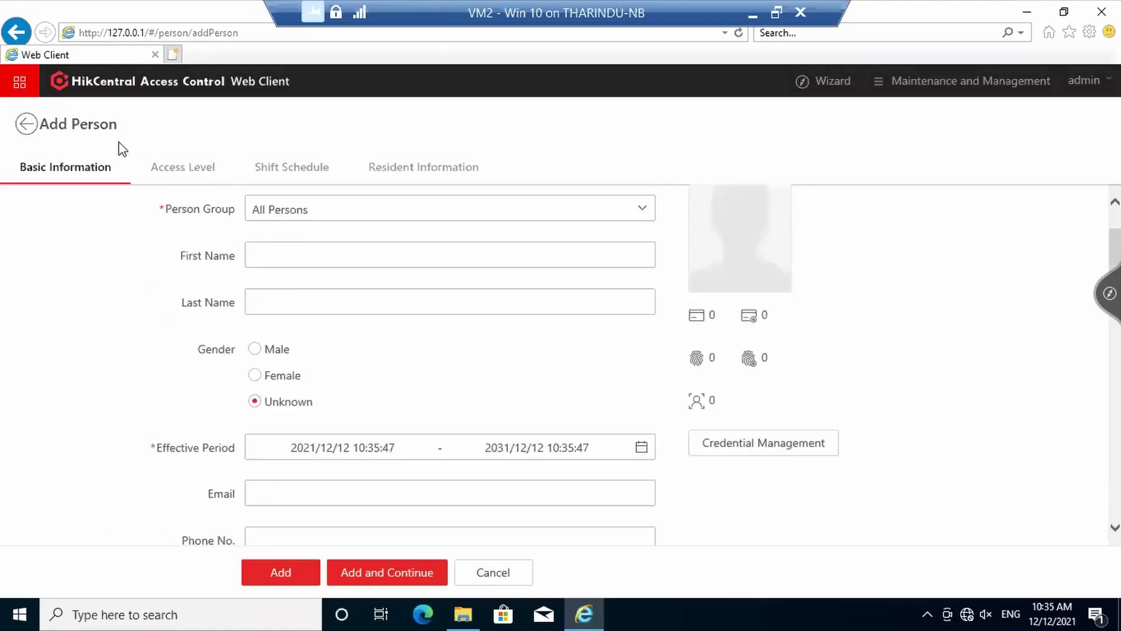
pyautogui.click(28, 126)
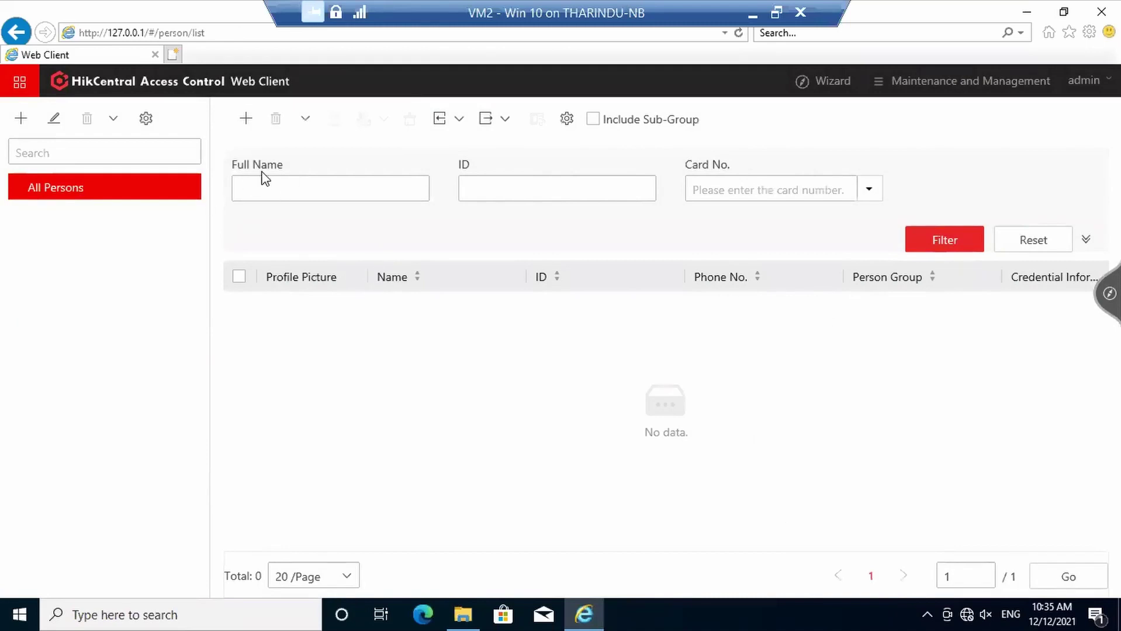
# Step: Read the Access Control wizard's sections and follow its Add Access Level link to the access level list
pyautogui.click(9, 87)
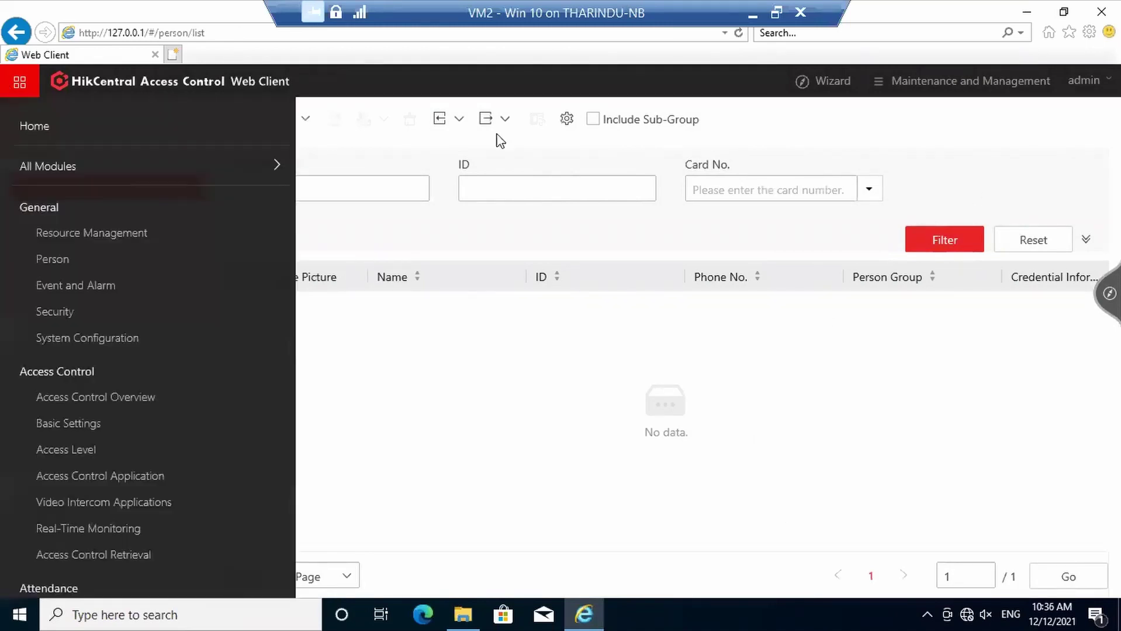
pyautogui.click(836, 79)
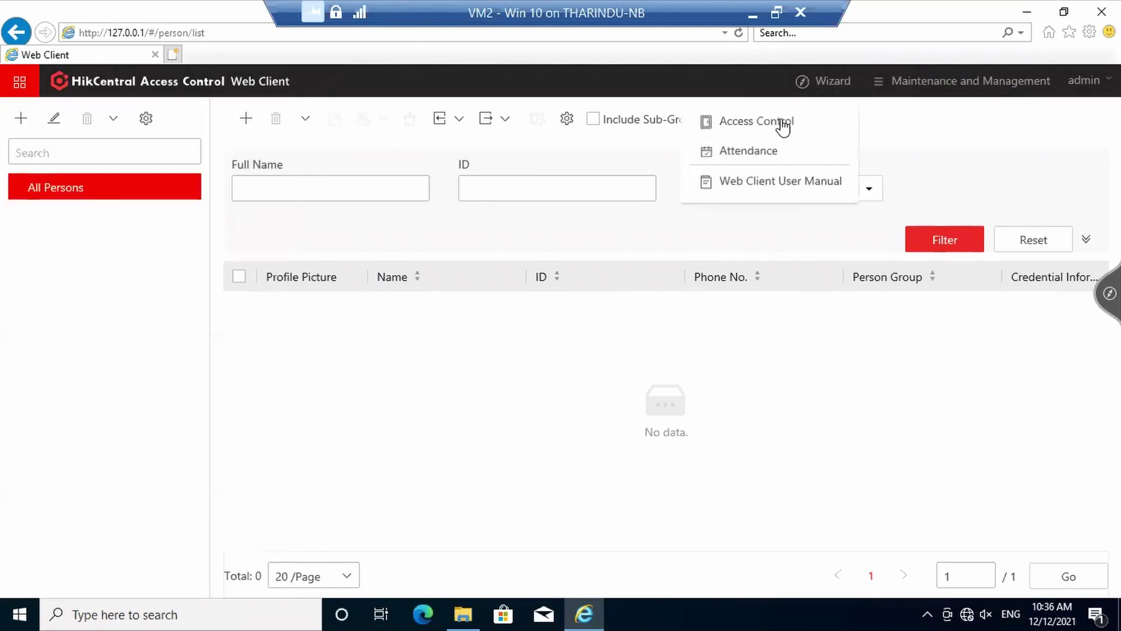
pyautogui.click(783, 124)
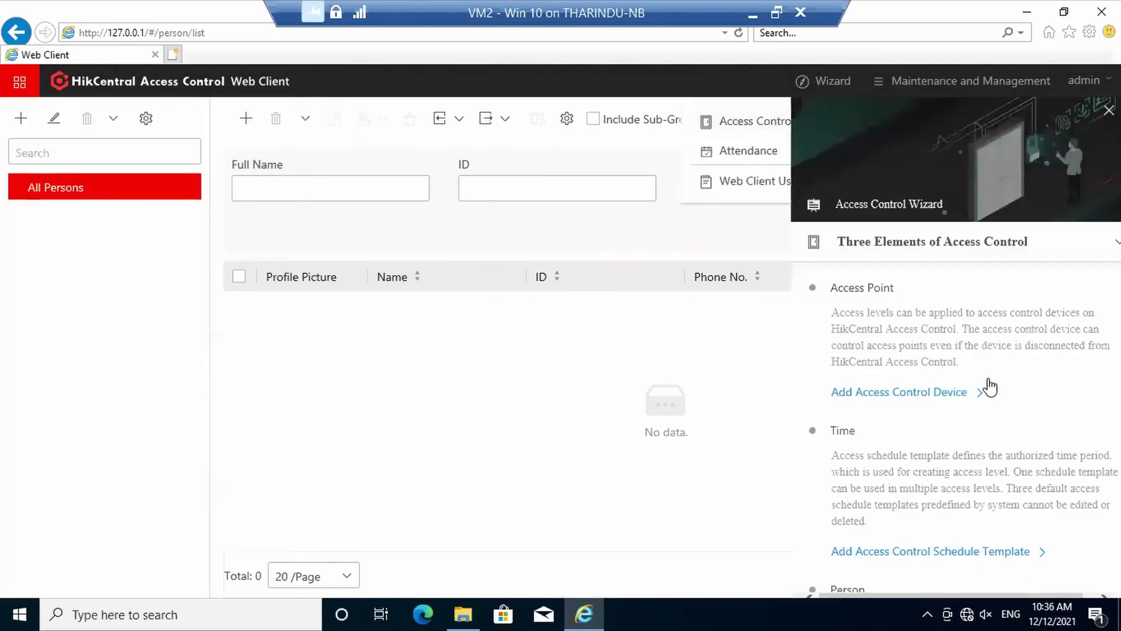
pyautogui.scroll(-6, 989, 386)
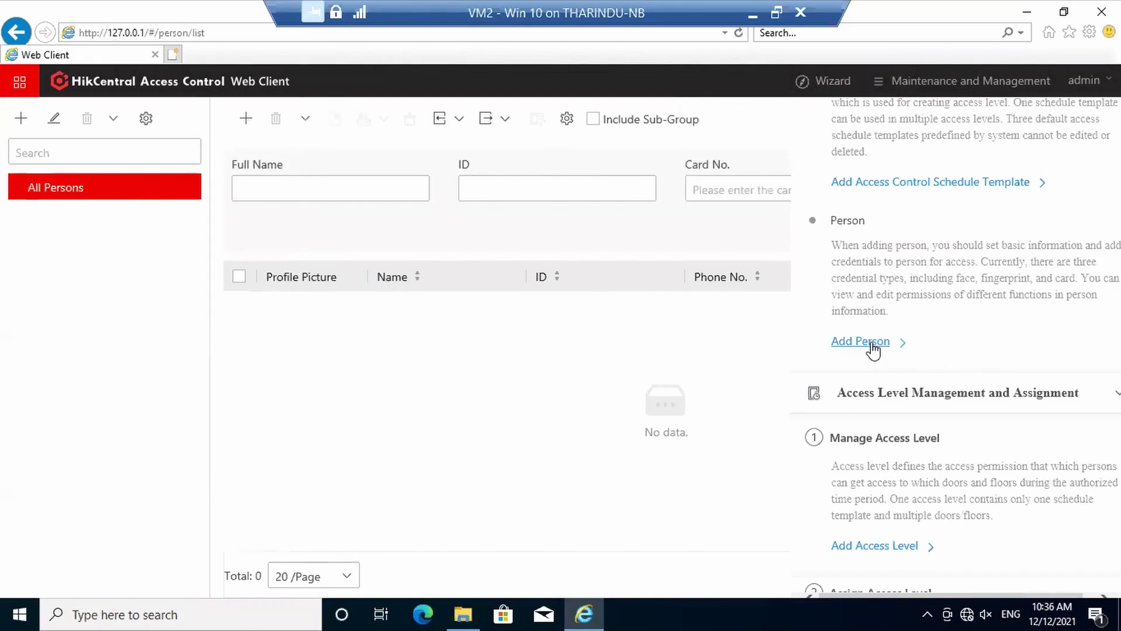
pyautogui.scroll(-1, 883, 368)
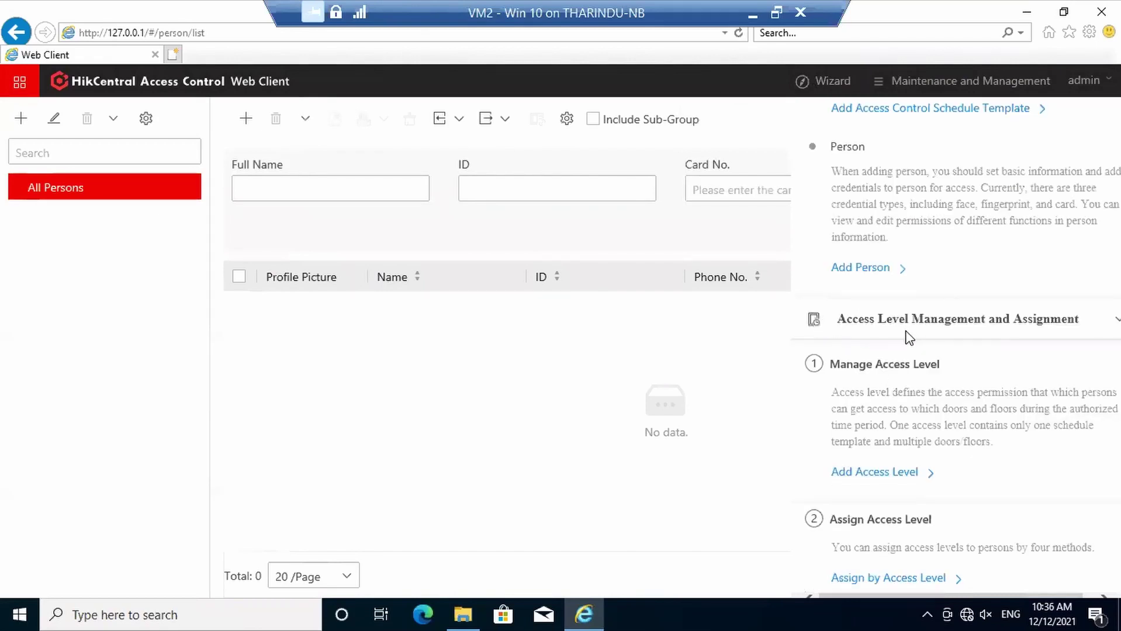
pyautogui.scroll(-1, 935, 345)
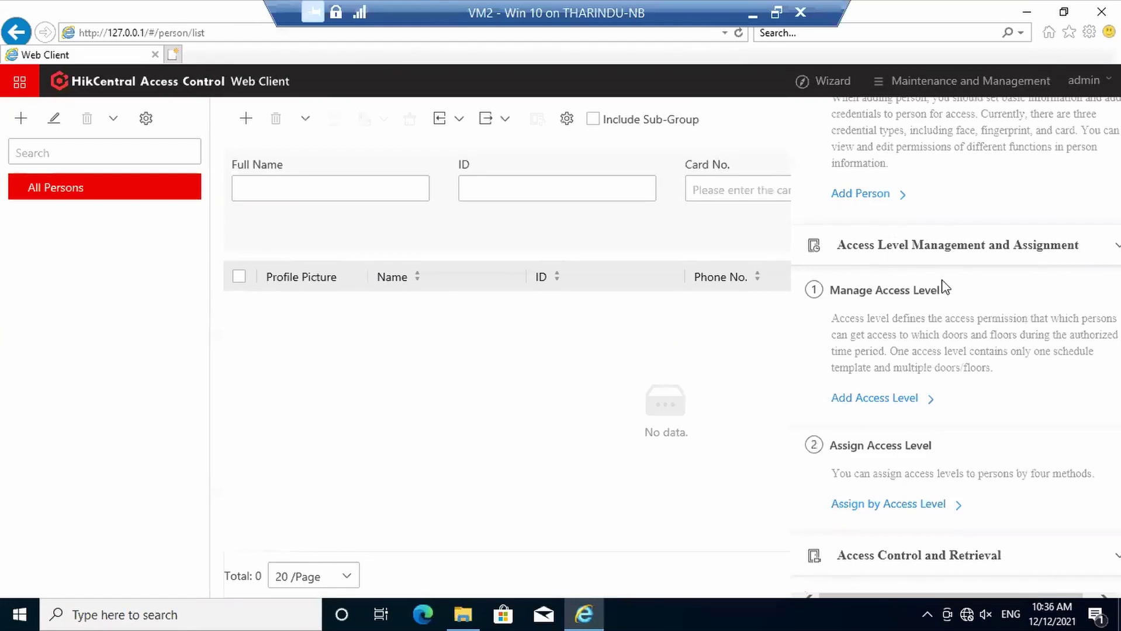
pyautogui.scroll(3, 1017, 204)
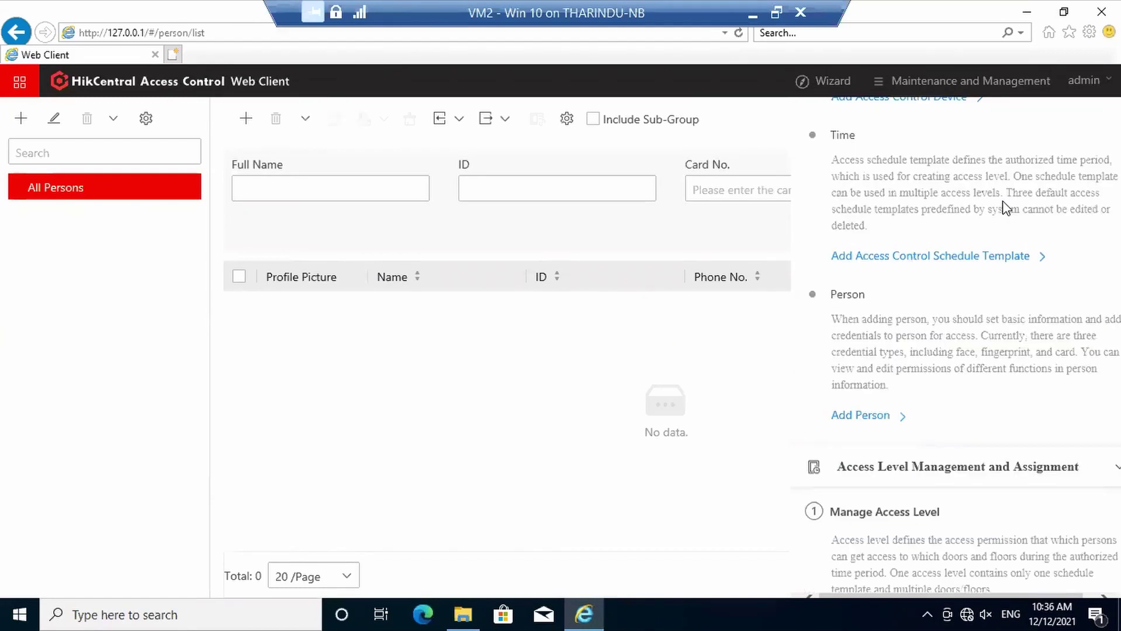
pyautogui.scroll(-4, 1003, 210)
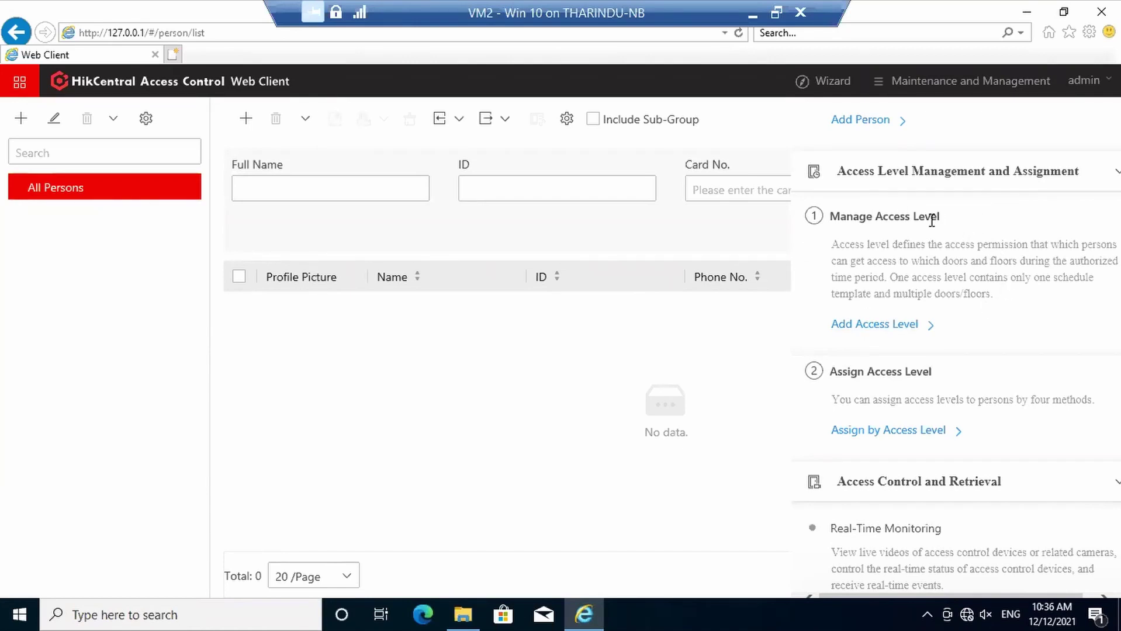
pyautogui.click(893, 326)
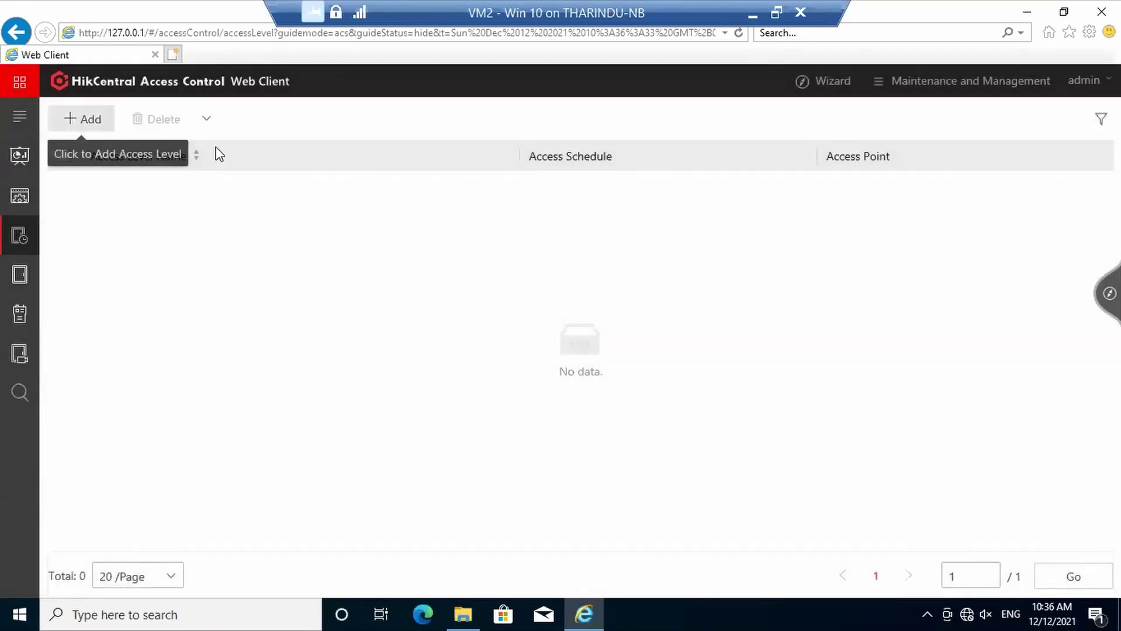
# Step: Review the Access Point fields and Access Schedule template options of the Add Access Level form, and leave it without adding a level
pyautogui.scroll(-2, 456, 320)
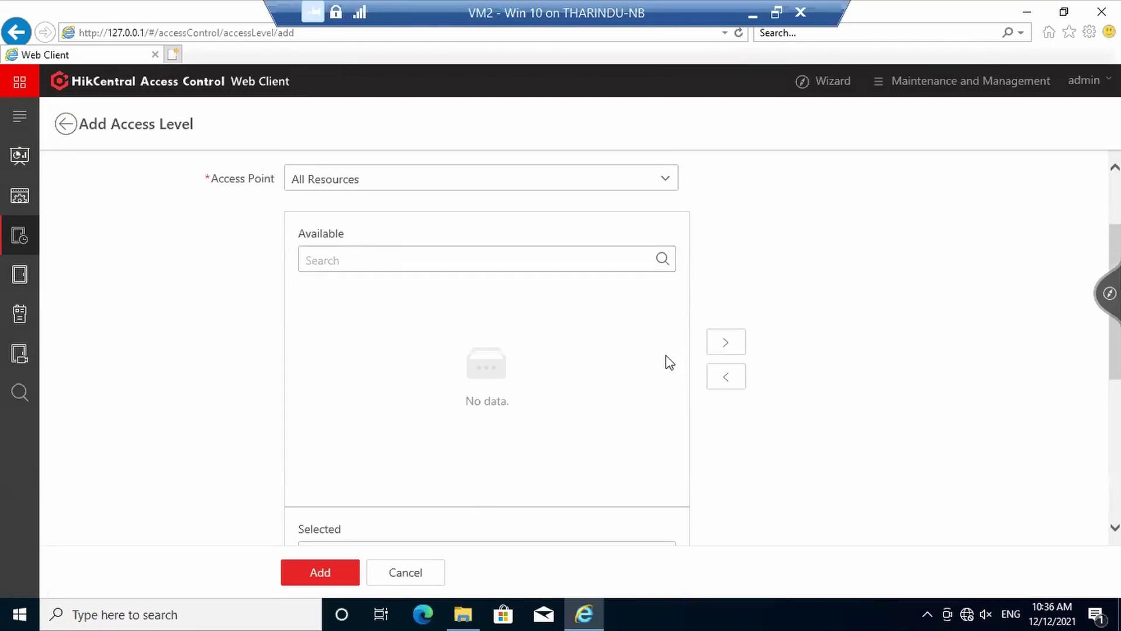
pyautogui.scroll(-4, 654, 360)
pyautogui.scroll(4, 651, 359)
pyautogui.scroll(1, 395, 314)
pyautogui.scroll(-6, 482, 401)
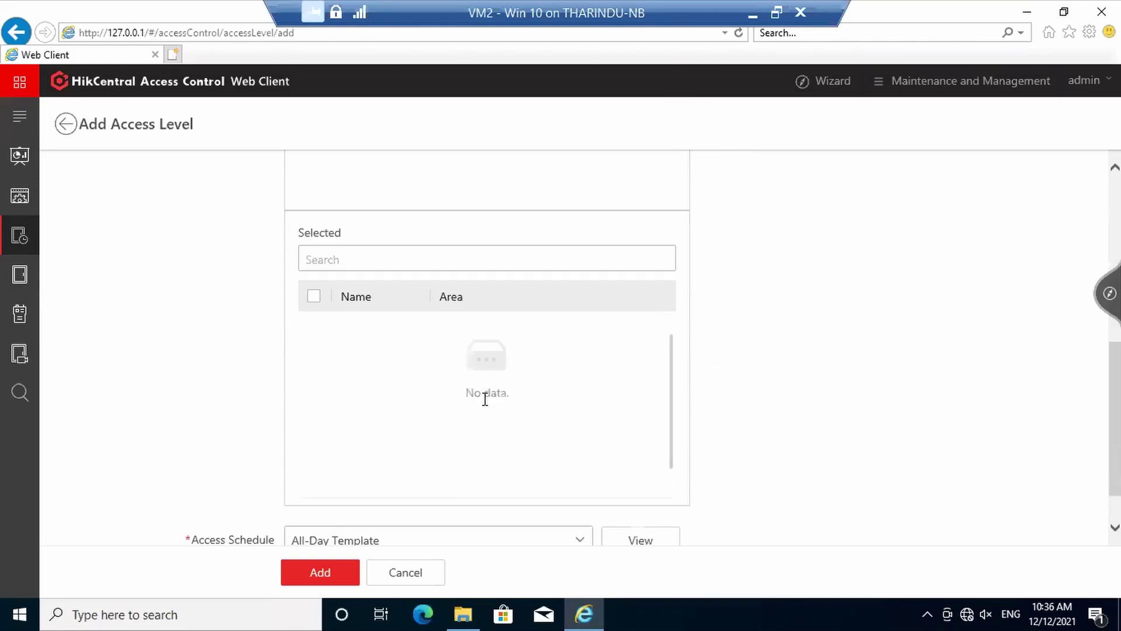
pyautogui.scroll(3, 320, 455)
pyautogui.scroll(-4, 222, 445)
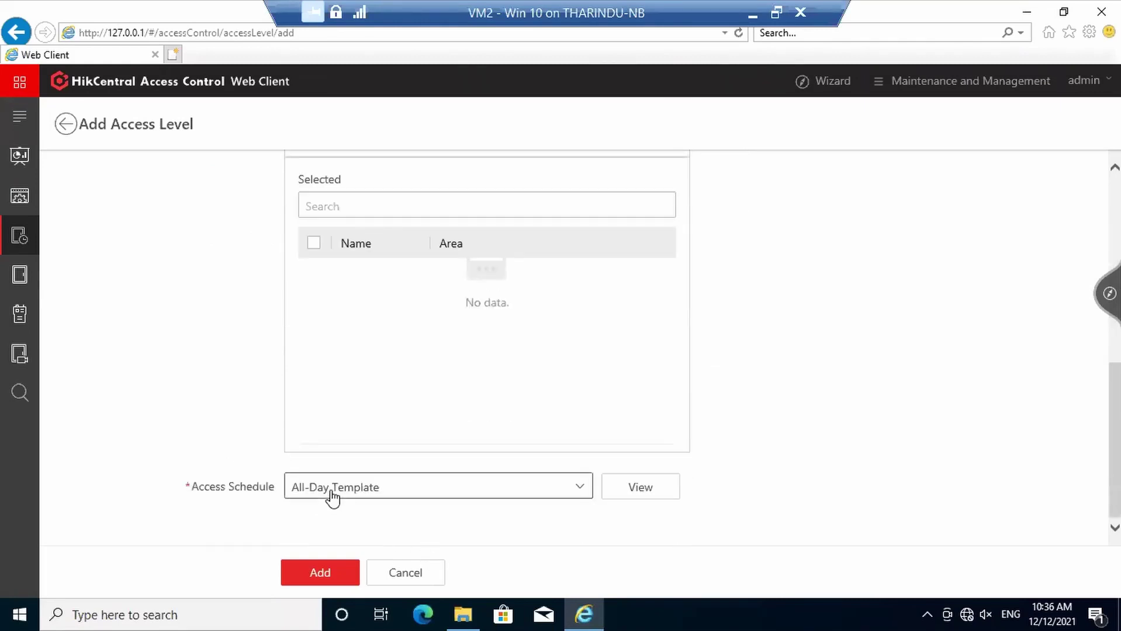
pyautogui.click(333, 495)
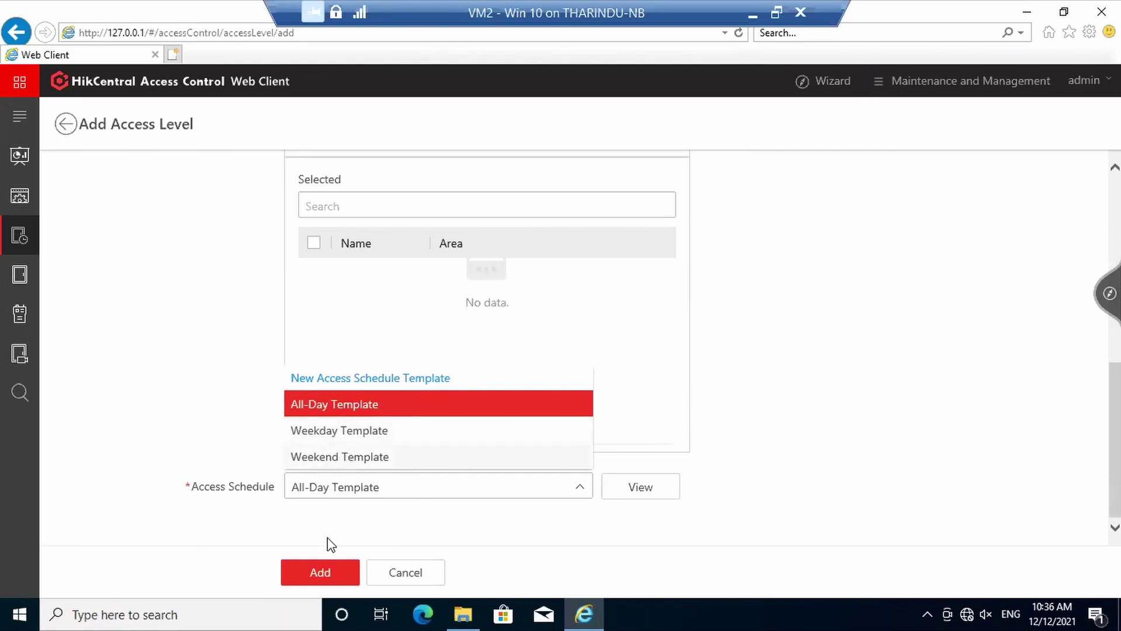
pyautogui.click(402, 574)
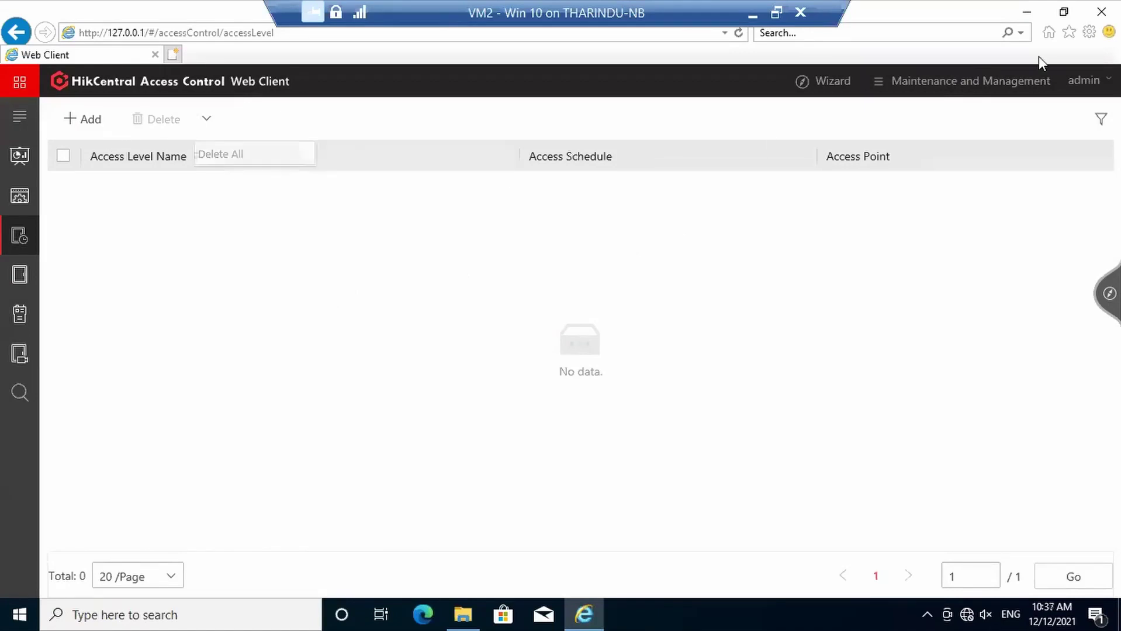
# Step: Reach the assignment page through the wizard's Assign by Access Level link, view the Apply Access Level Settings options and cancel them
pyautogui.moveTo(843, 82)
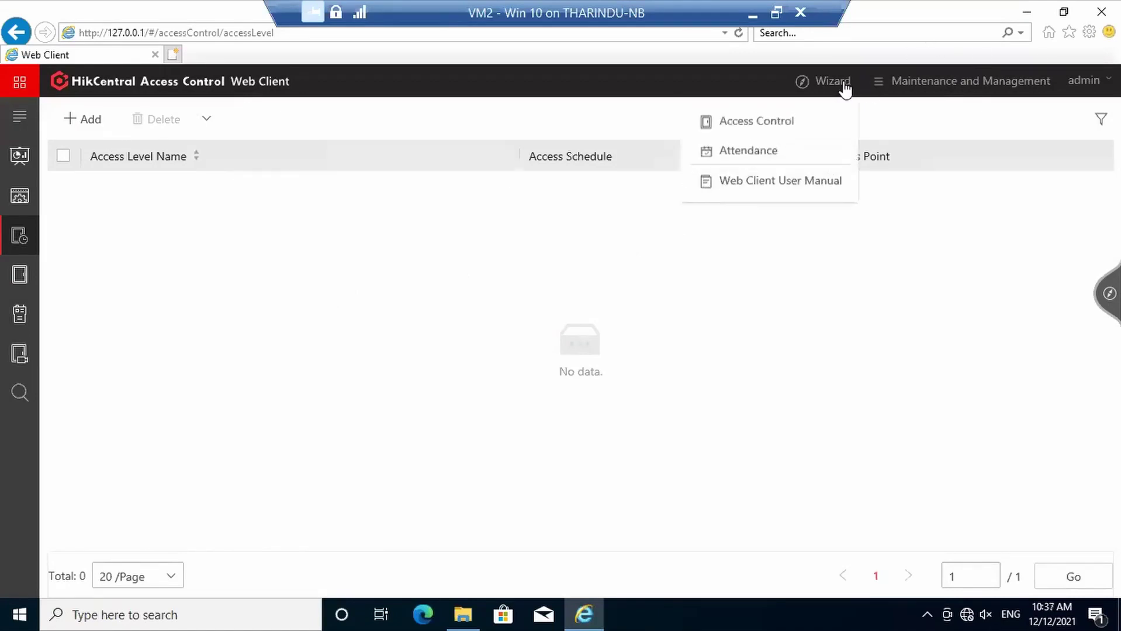
pyautogui.click(780, 126)
pyautogui.scroll(-6, 979, 295)
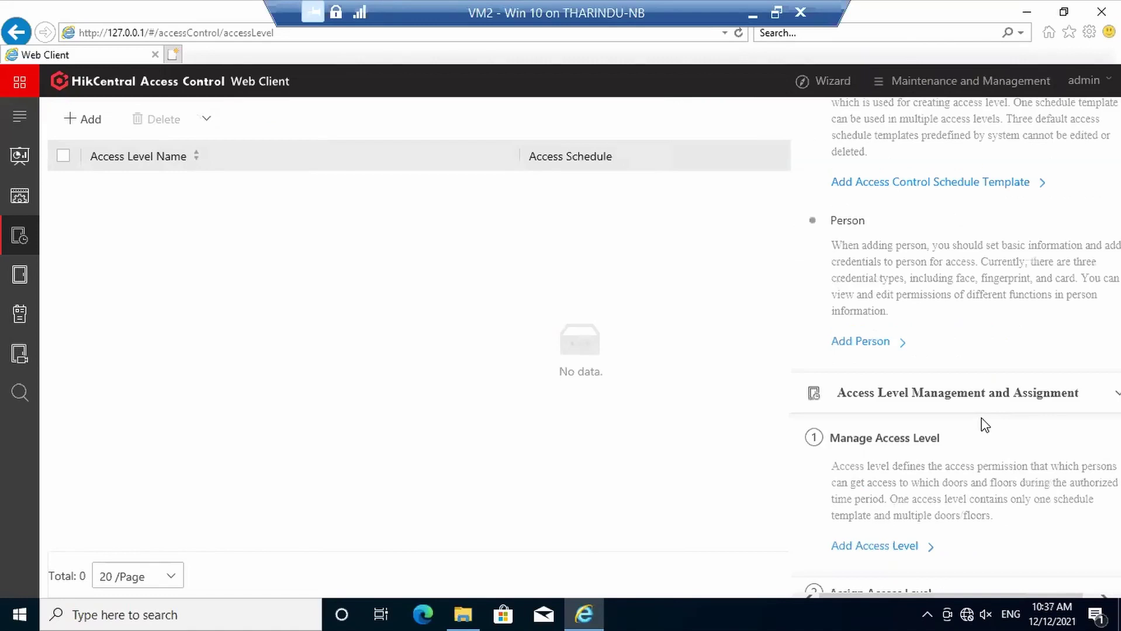
pyautogui.scroll(-3, 985, 425)
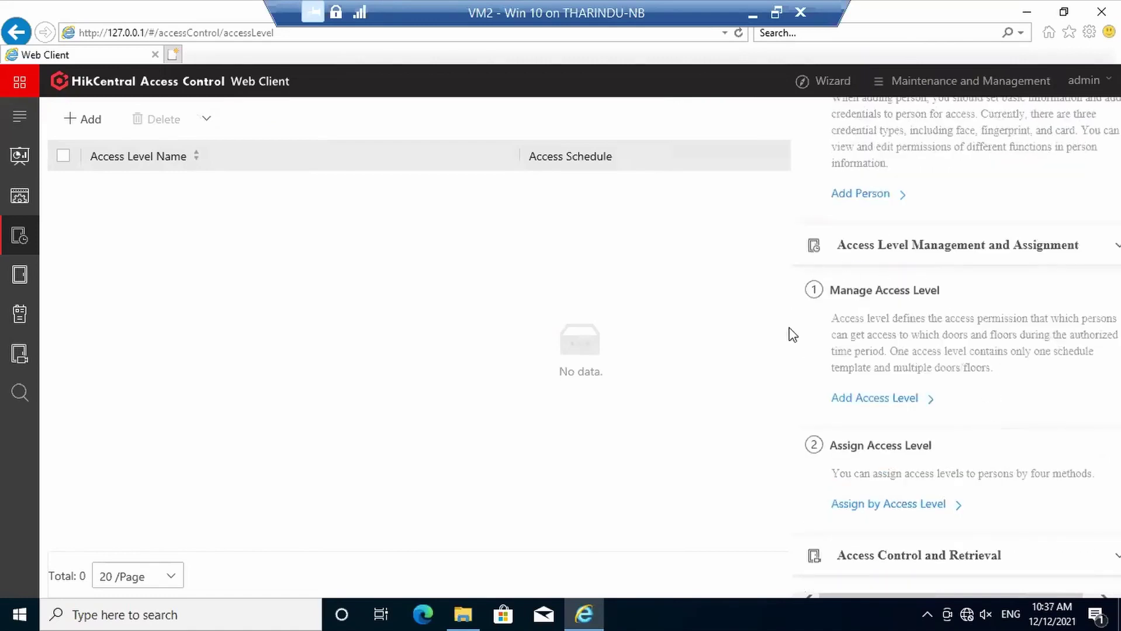
pyautogui.click(832, 85)
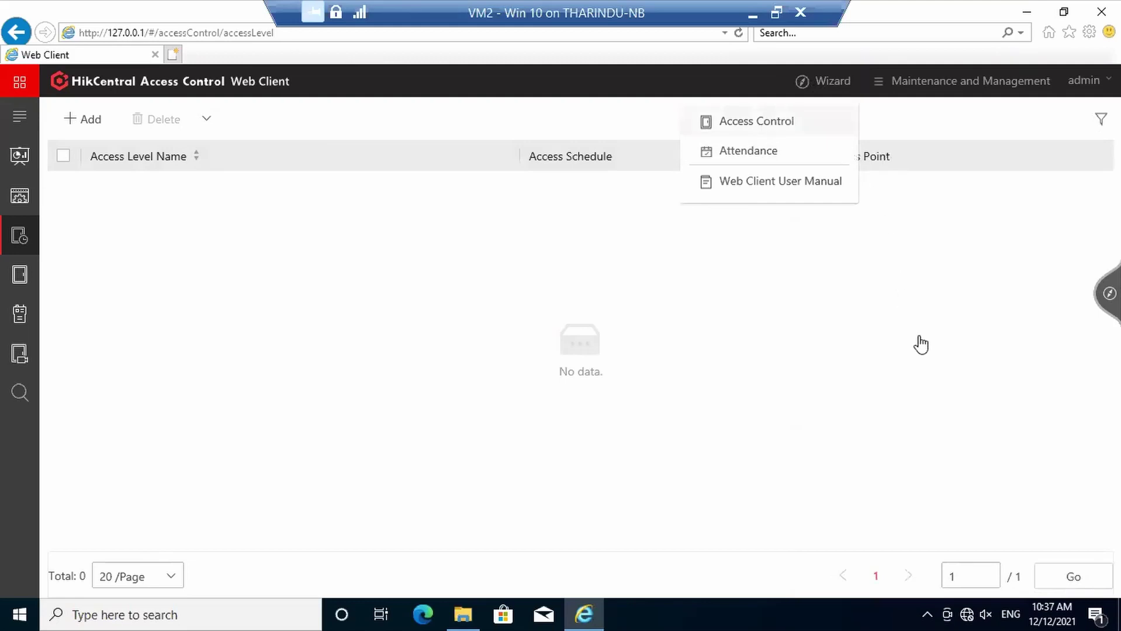
pyautogui.click(792, 126)
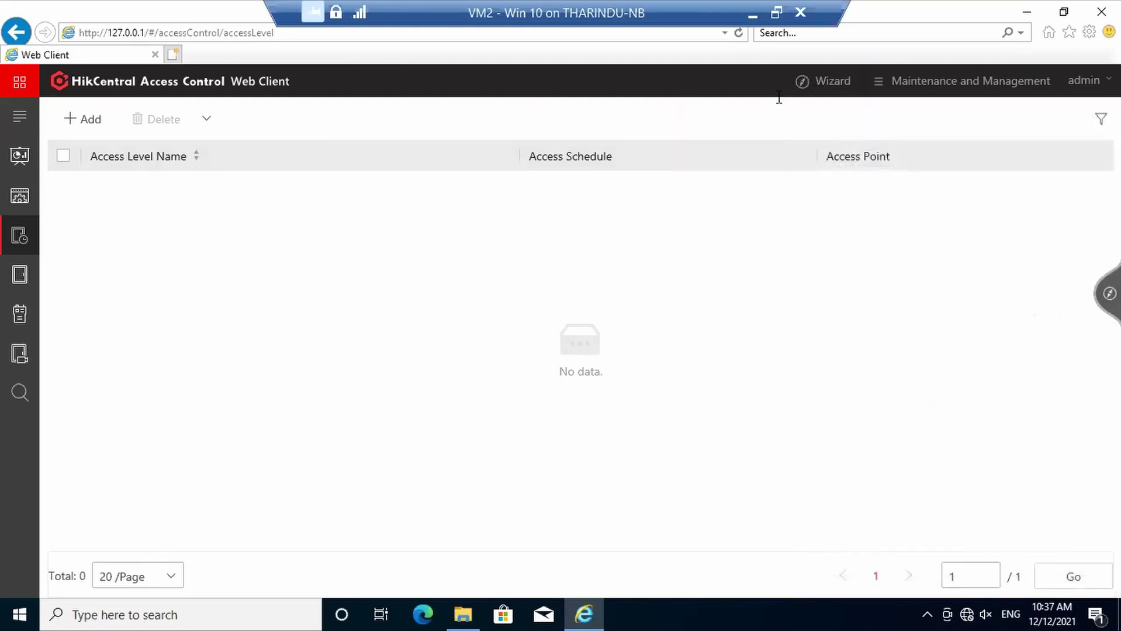
pyautogui.click(802, 82)
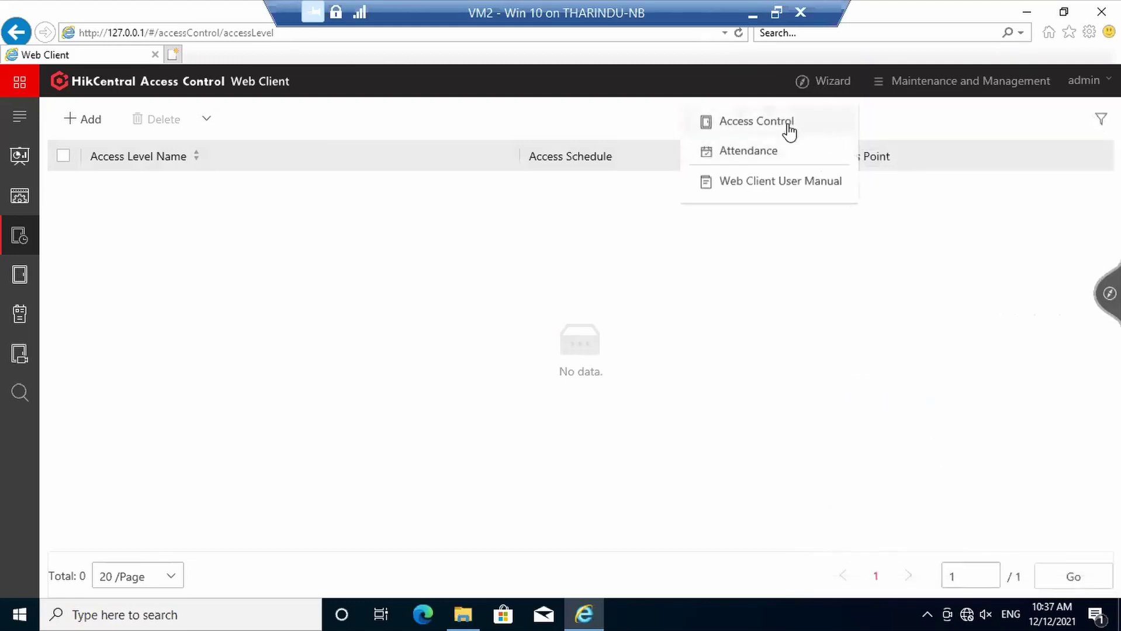
pyautogui.click(801, 124)
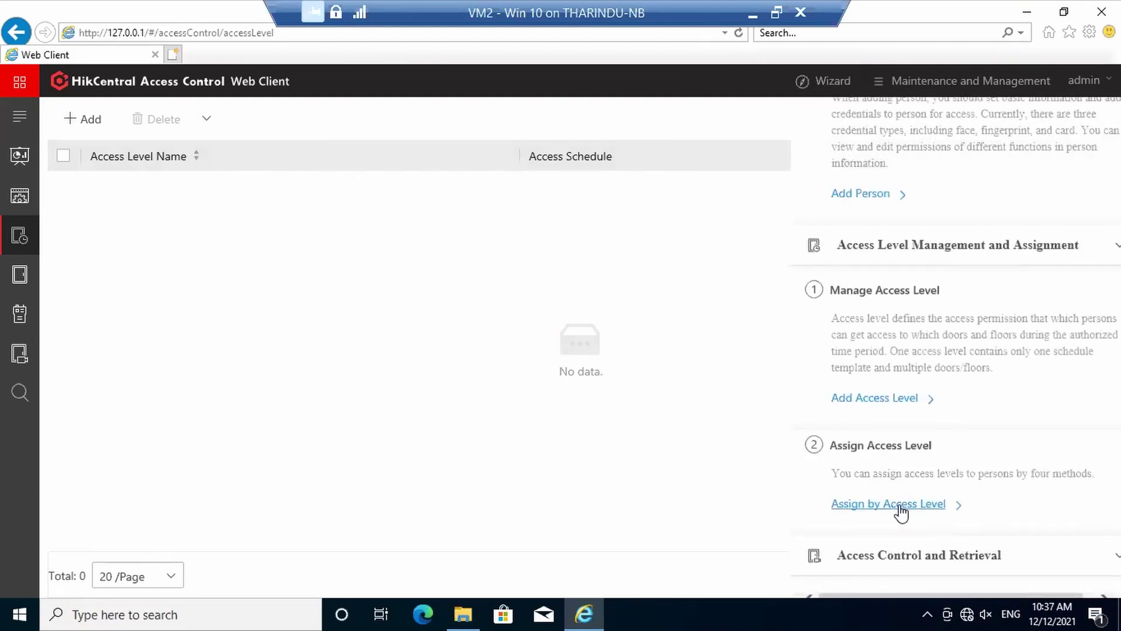
pyautogui.click(899, 505)
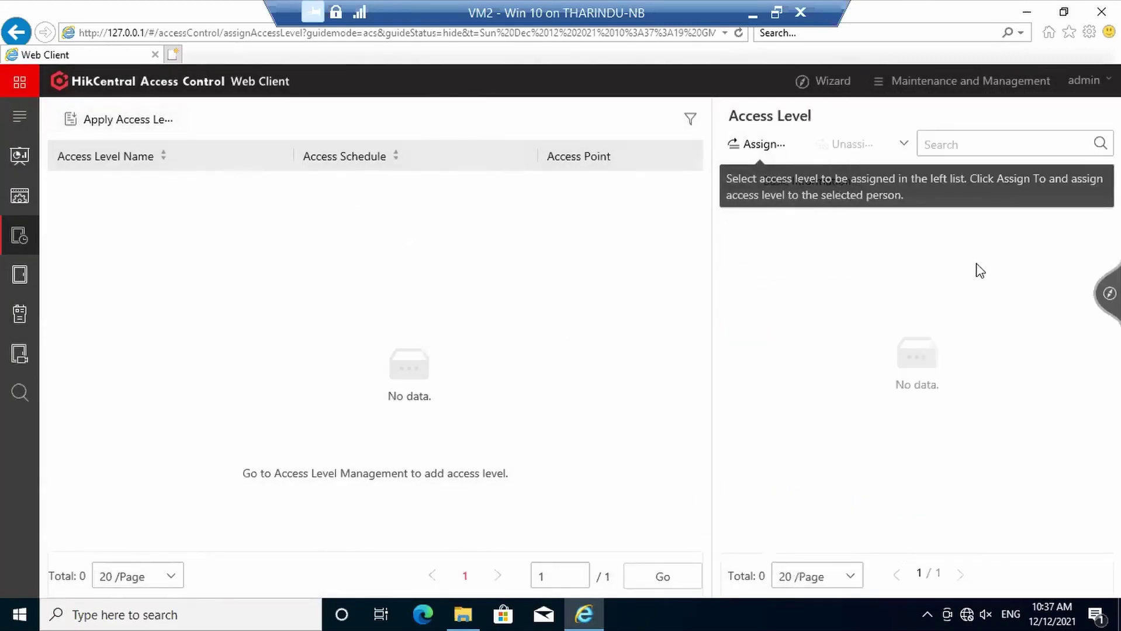
pyautogui.click(150, 123)
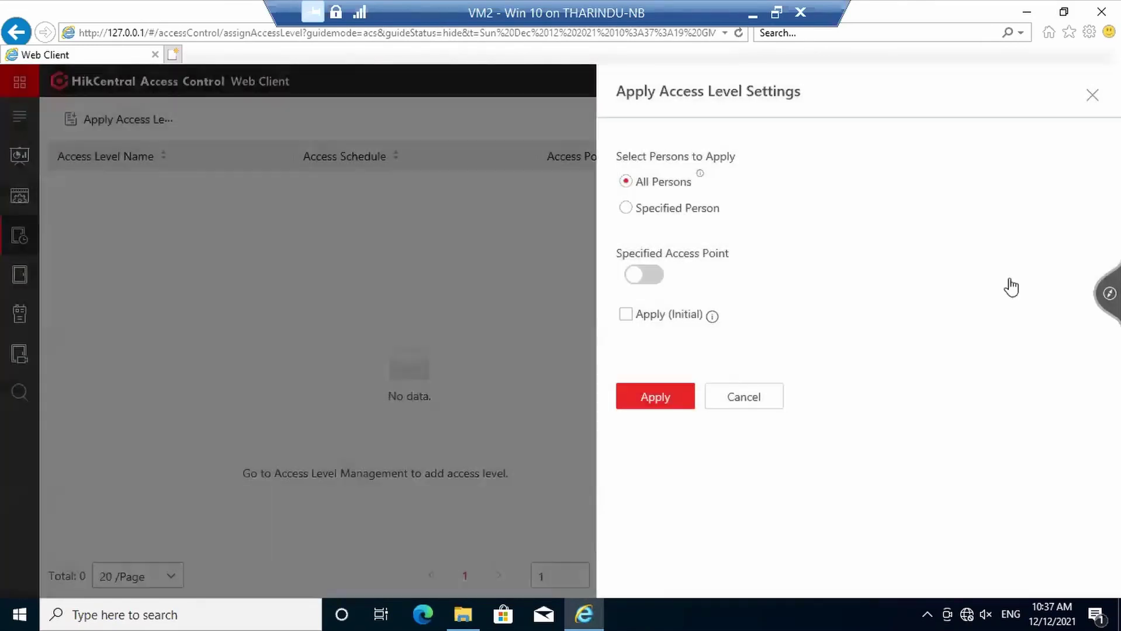
pyautogui.click(737, 394)
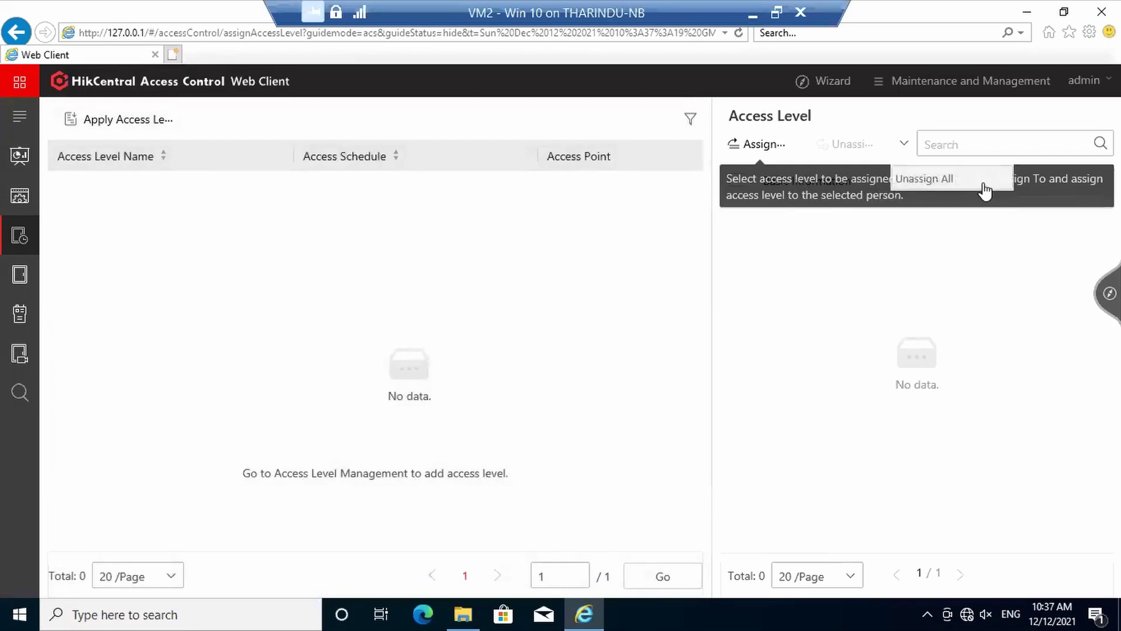
# Step: Follow the Attendance wizard's Add Timetable link and view the example attendance timetables
pyautogui.click(830, 87)
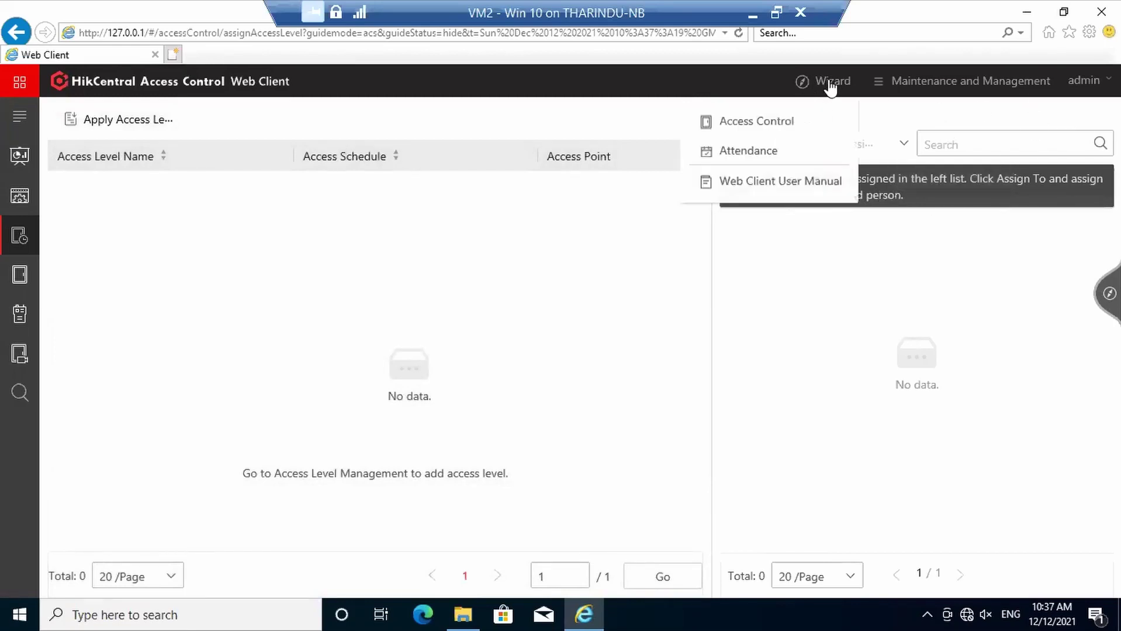
pyautogui.click(749, 152)
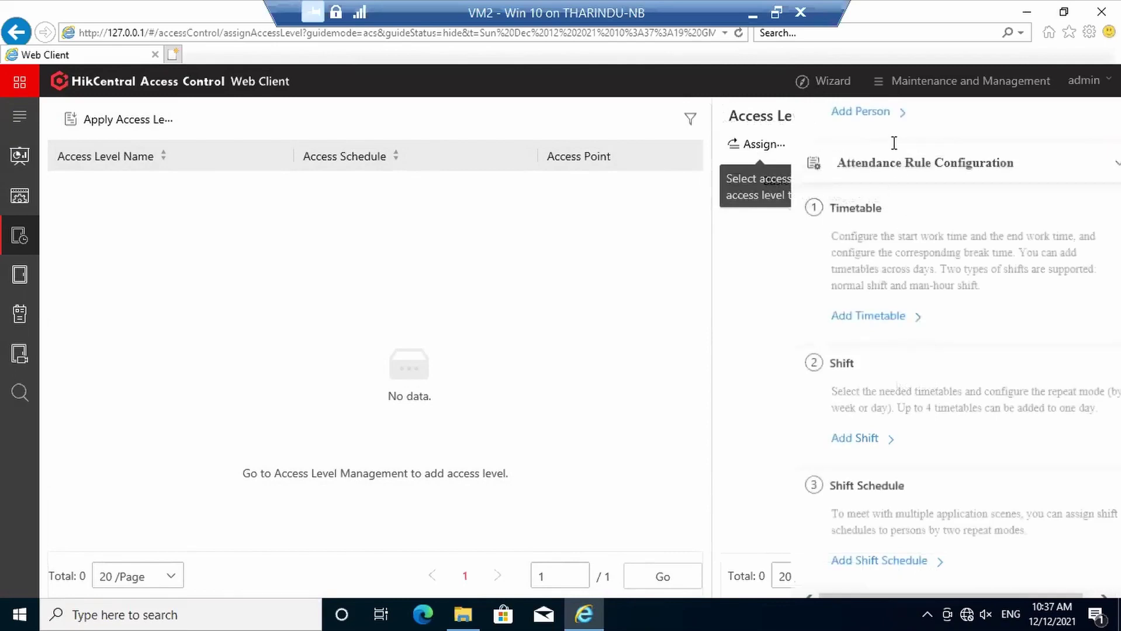
pyautogui.click(906, 316)
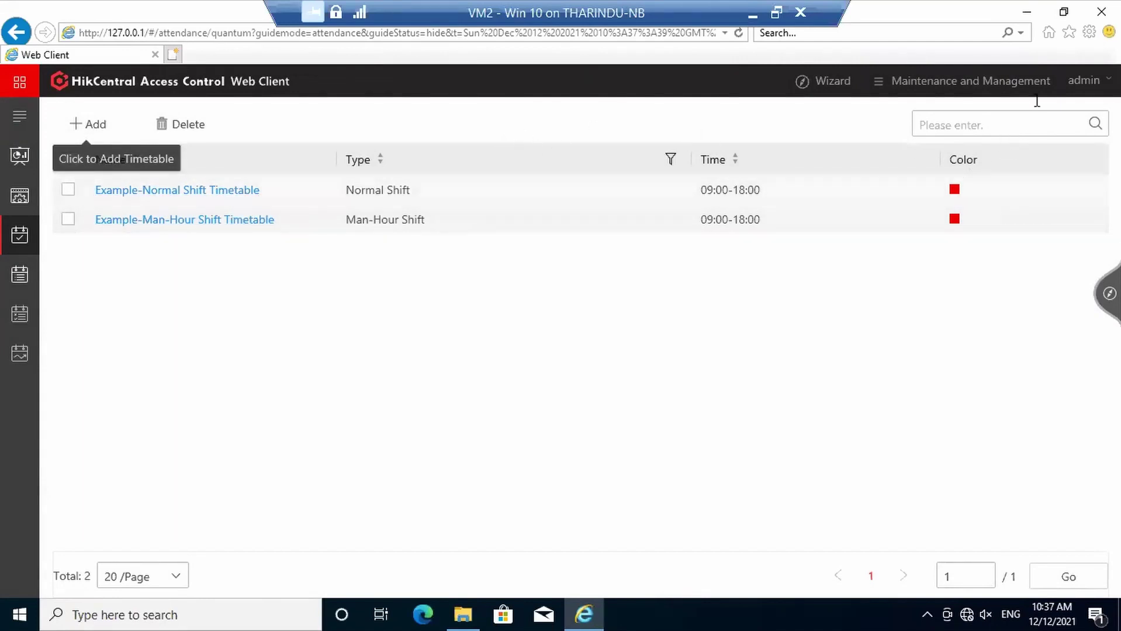
# Step: Read through the Attendance wizard from Basic Settings to Export Report, and go to the attendance records through View Attendance Record
pyautogui.moveTo(21, 282)
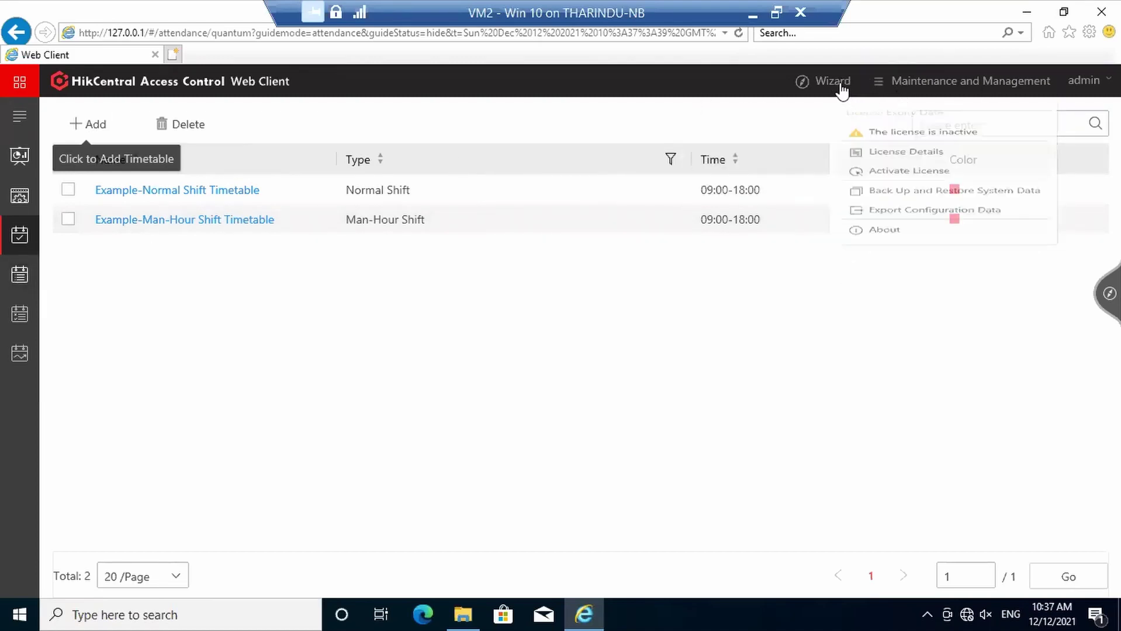
pyautogui.click(741, 153)
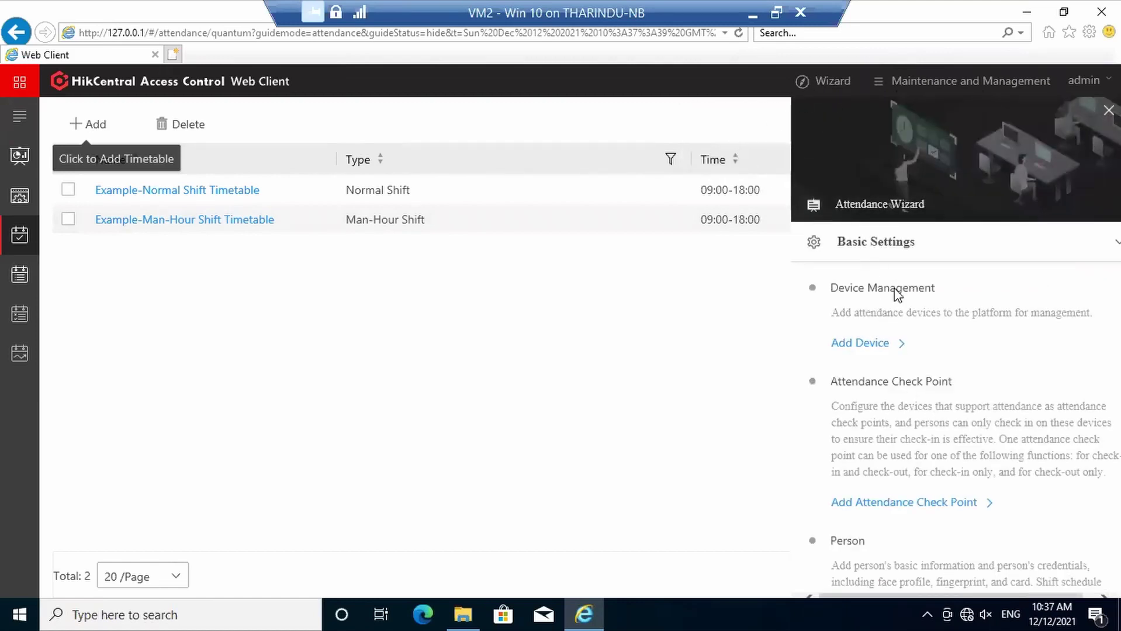
pyautogui.scroll(-3, 898, 295)
pyautogui.scroll(2, 898, 295)
pyautogui.scroll(-1, 900, 294)
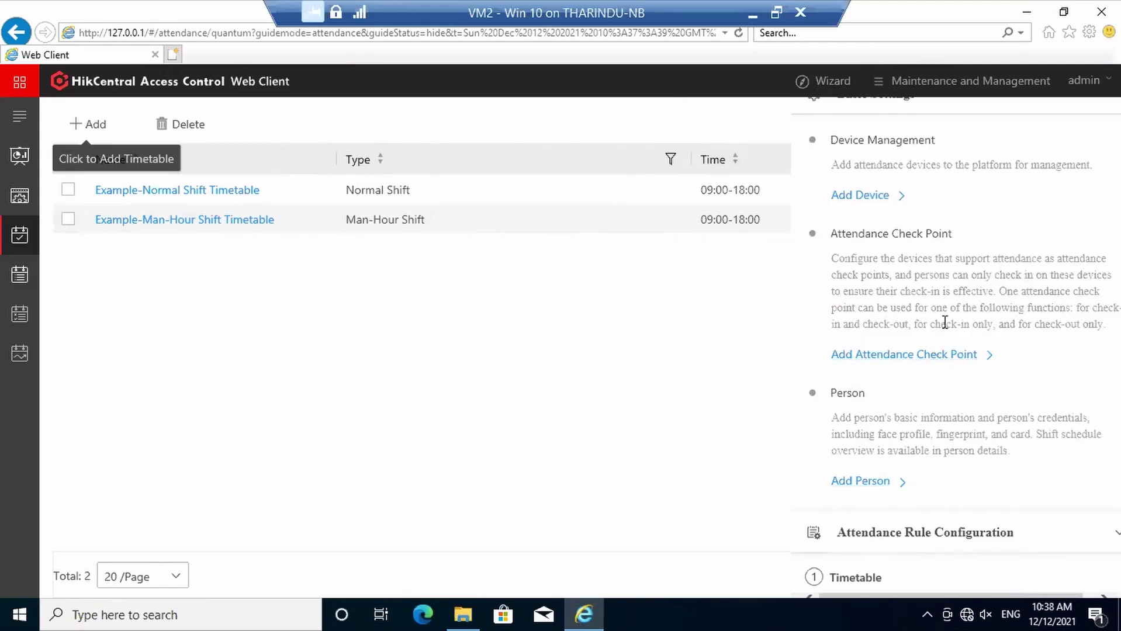
pyautogui.scroll(-7, 941, 326)
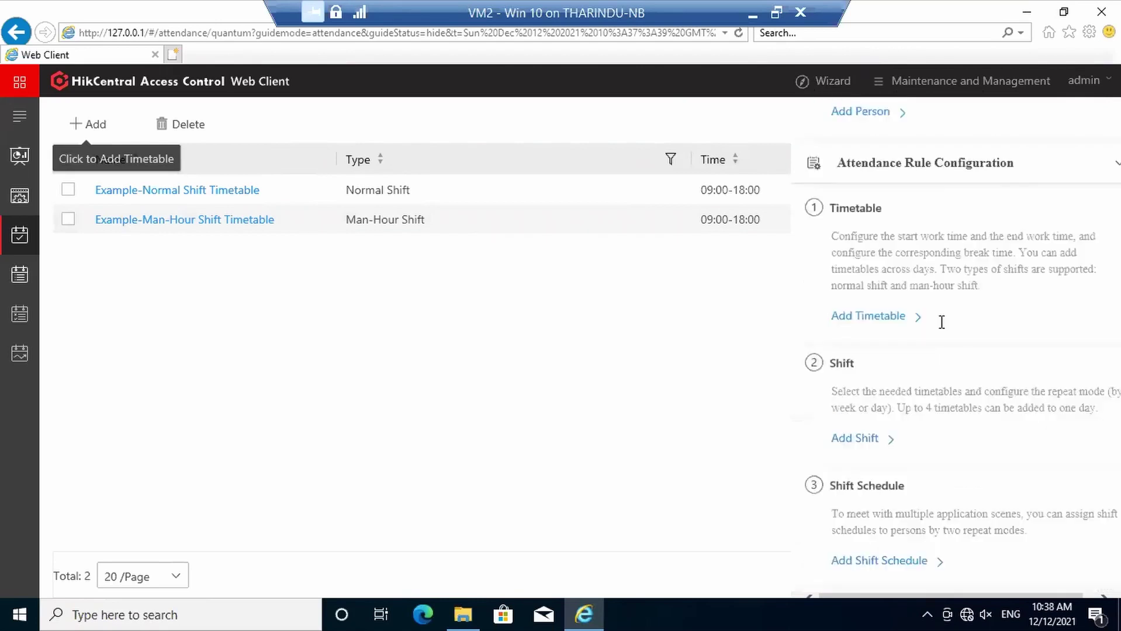
pyautogui.scroll(-2, 948, 330)
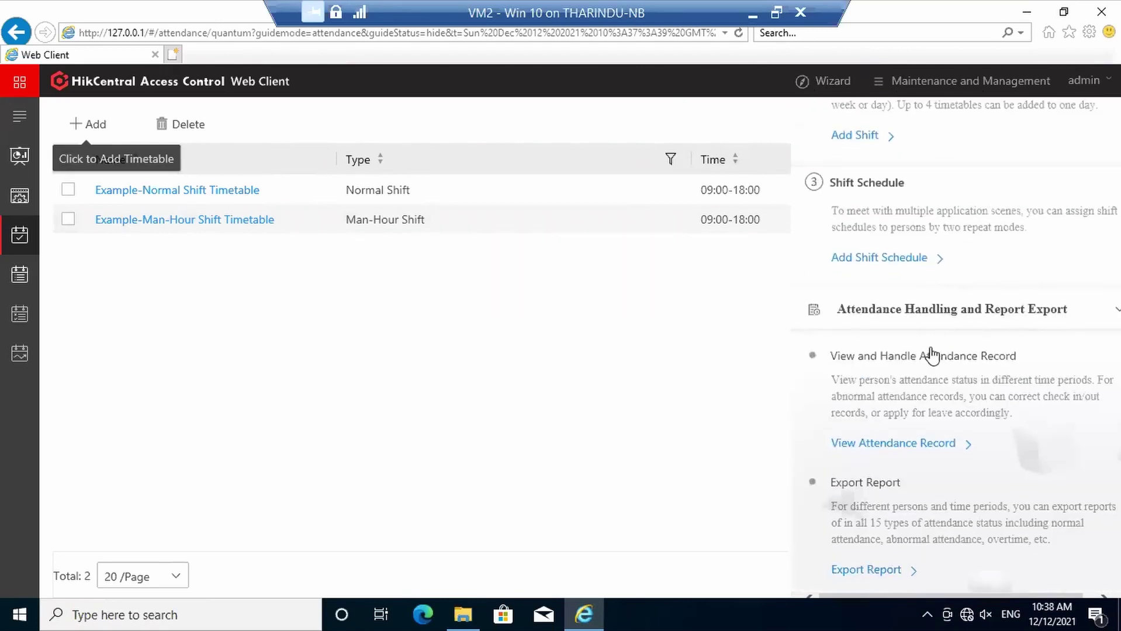
pyautogui.scroll(2, 909, 186)
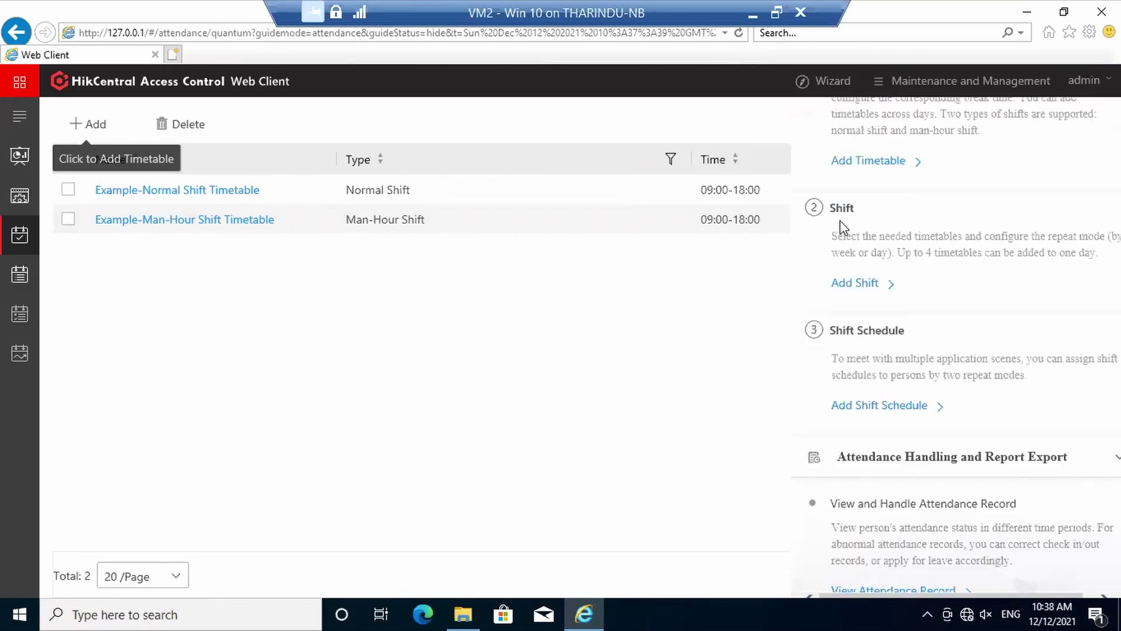
pyautogui.scroll(-2, 881, 345)
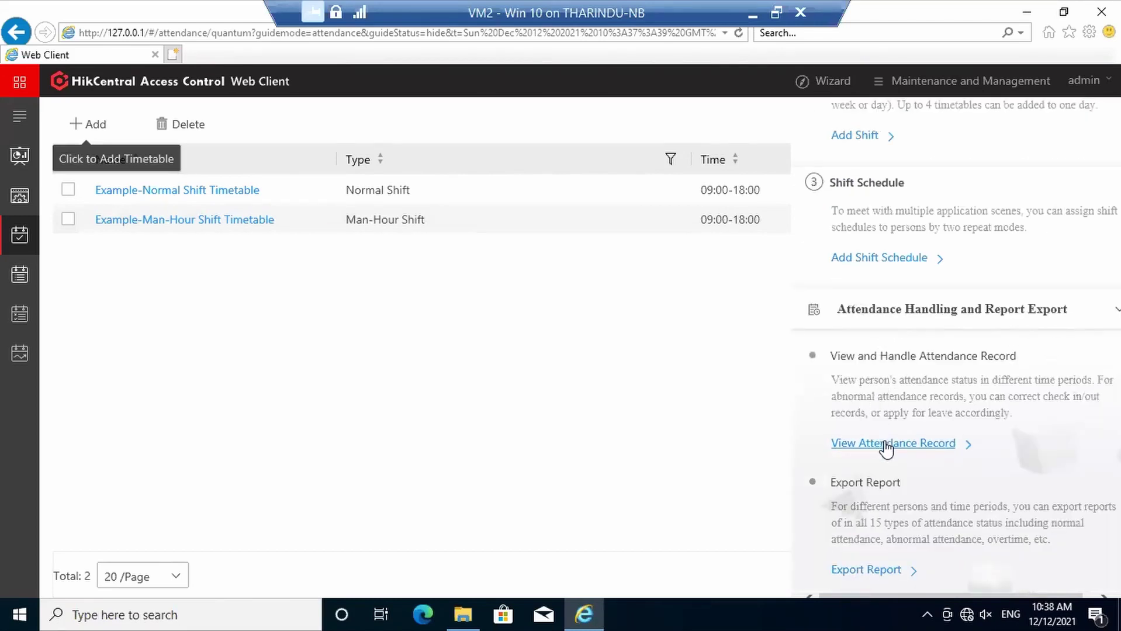
pyautogui.click(943, 450)
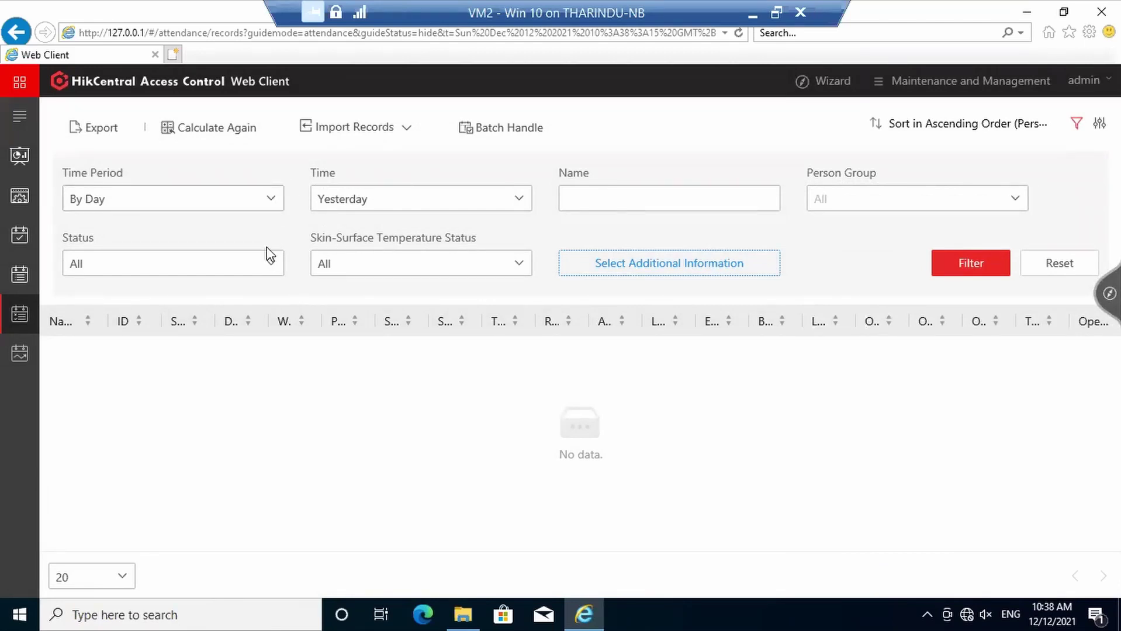
# Step: View the Status filter options of the attendance records, and go to the Attendance Report page through the Attendance wizard's Export Report link
pyautogui.click(268, 270)
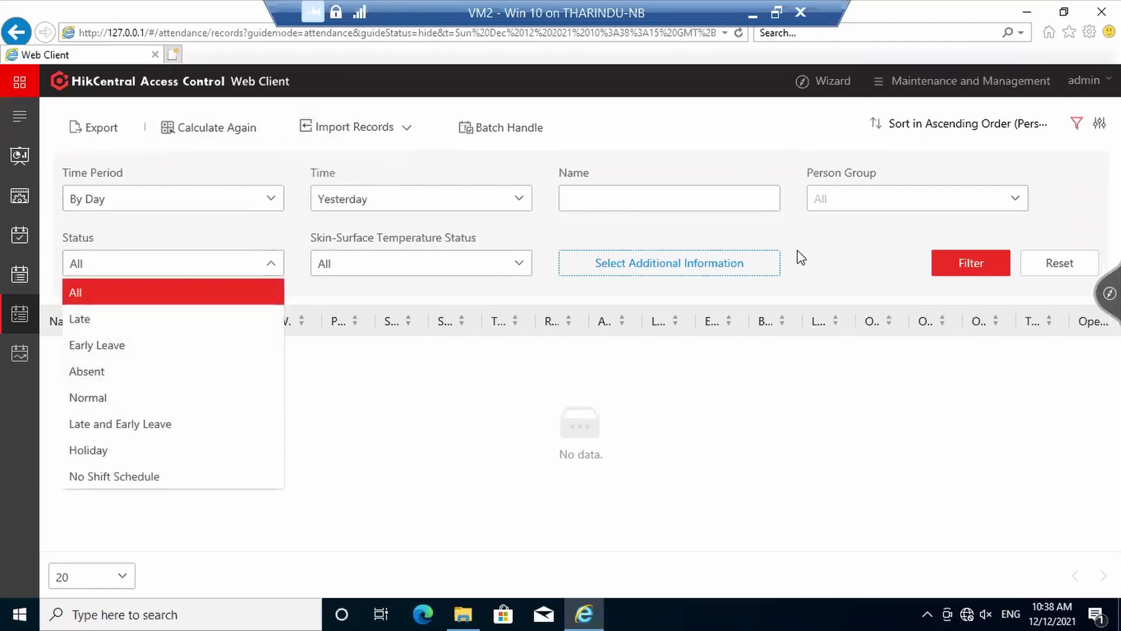
pyautogui.click(865, 81)
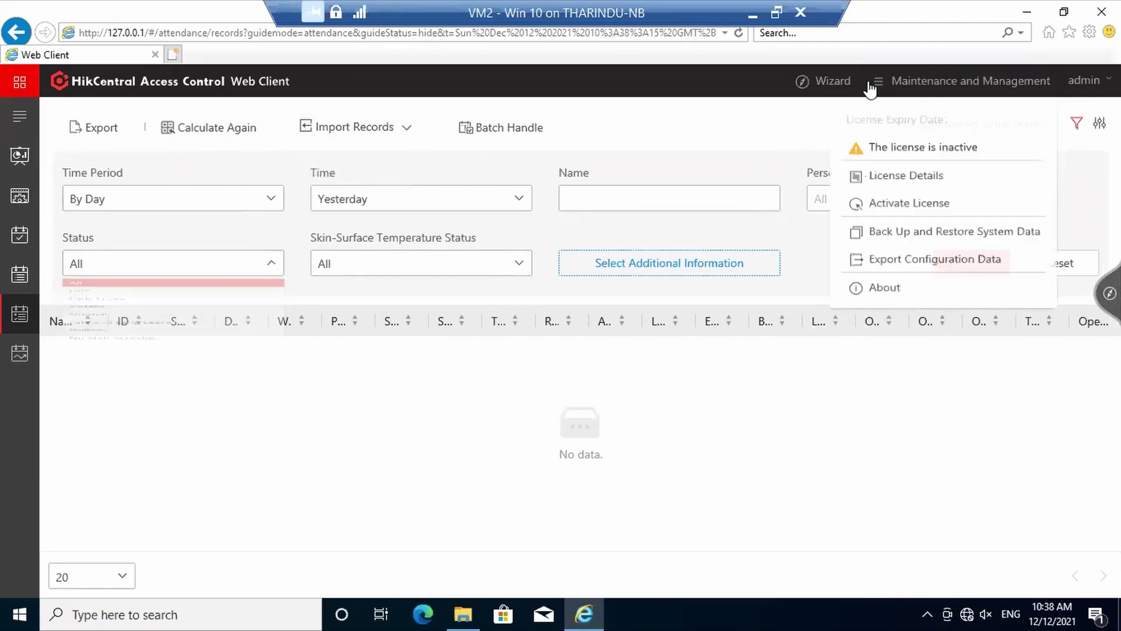
pyautogui.moveTo(806, 82)
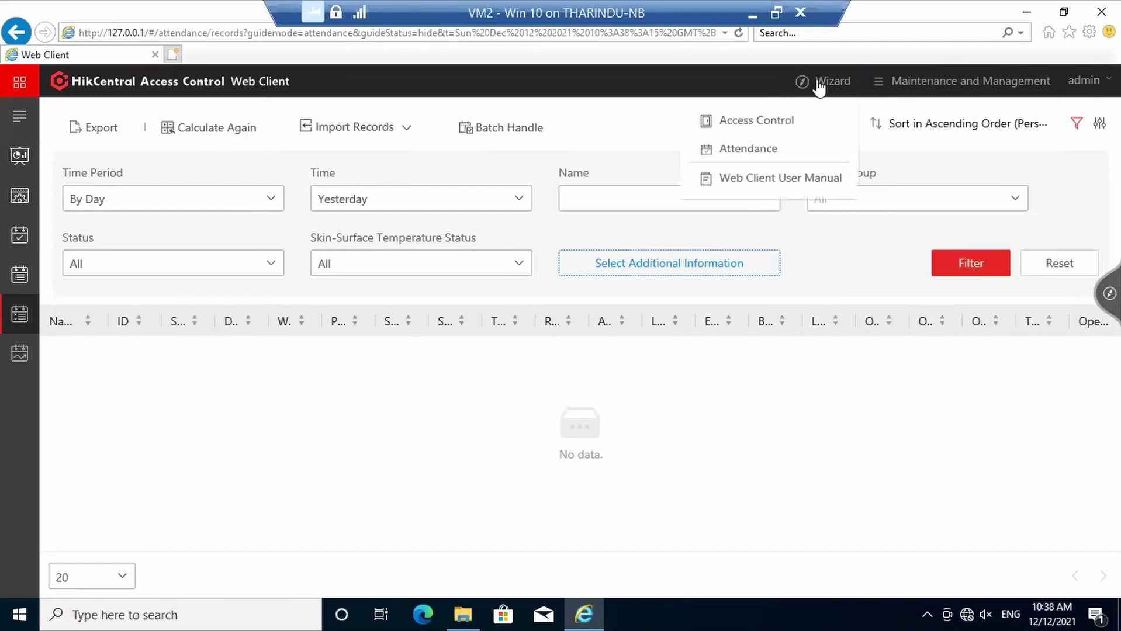
pyautogui.click(767, 154)
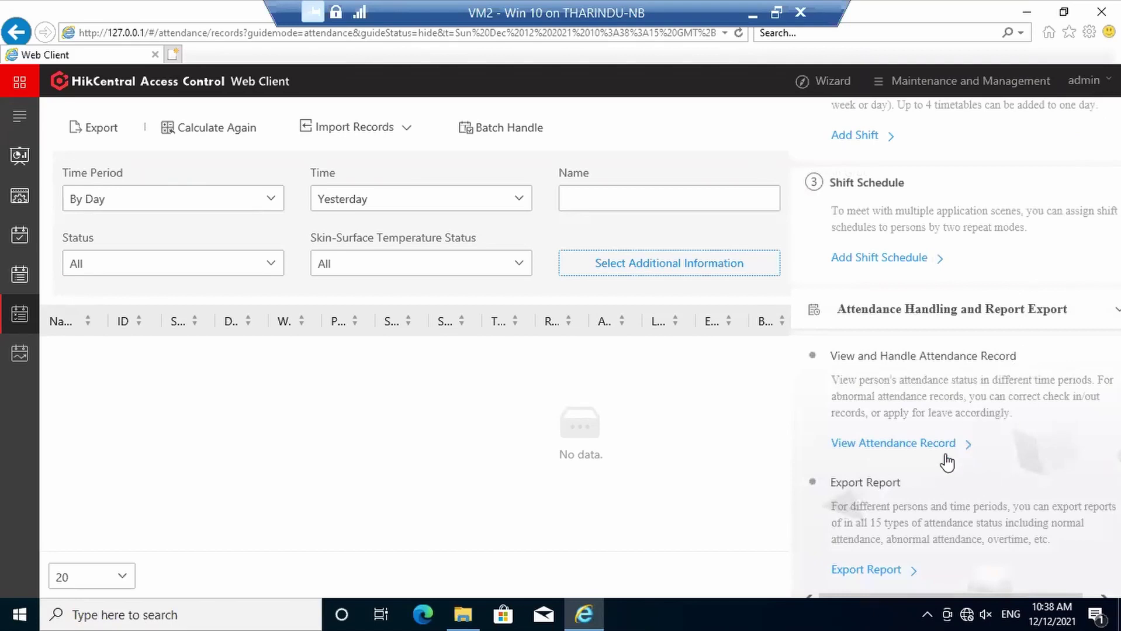
pyautogui.click(875, 570)
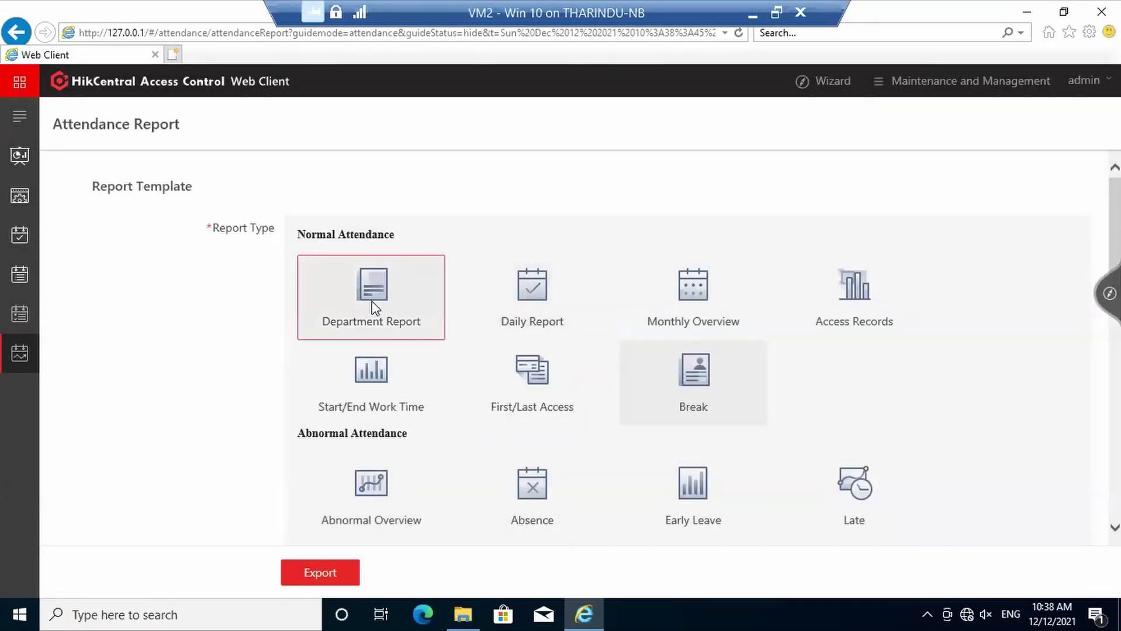
# Step: Review the attendance report types from Normal Attendance to Overtime, the export settings and the available Format options
pyautogui.scroll(-1, 358, 501)
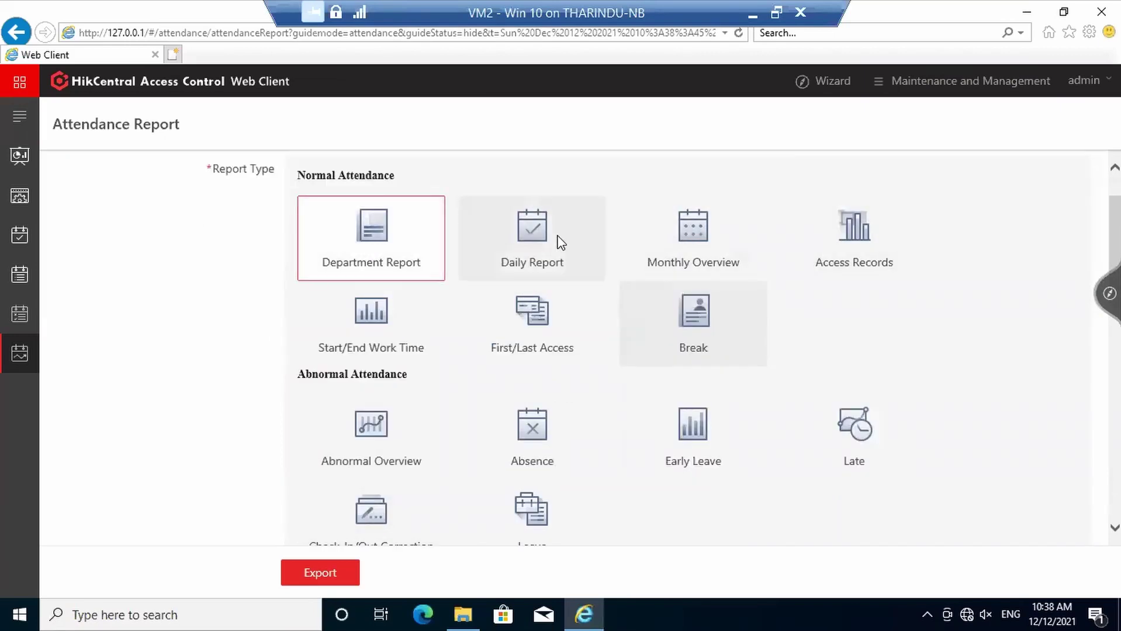
pyautogui.scroll(-4, 375, 401)
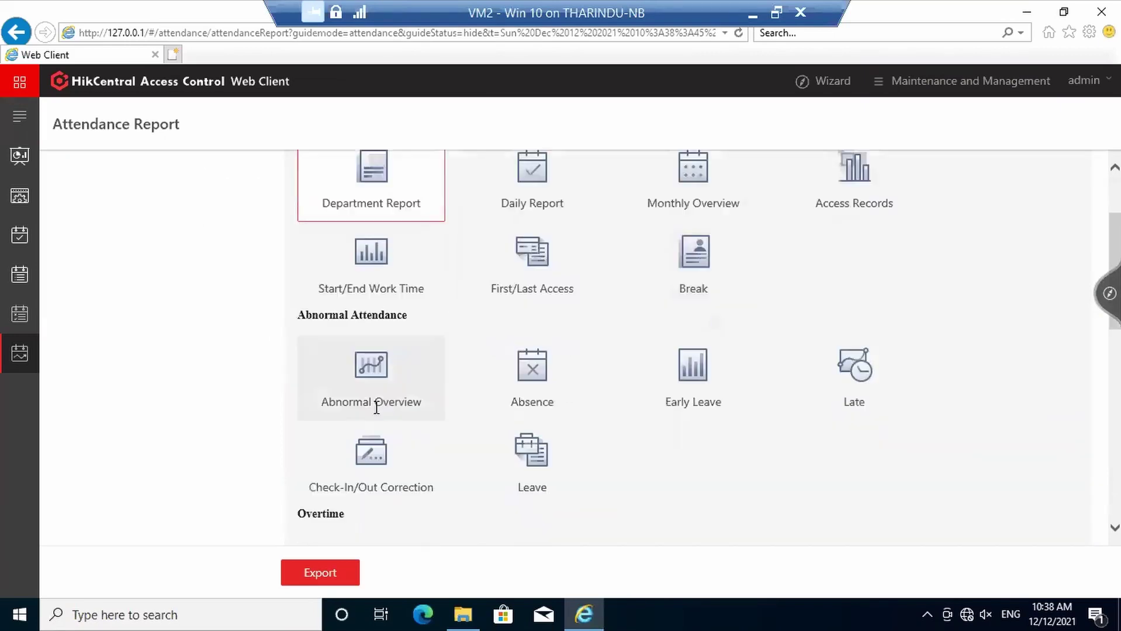
pyautogui.scroll(-1, 341, 374)
pyautogui.scroll(-2, 354, 275)
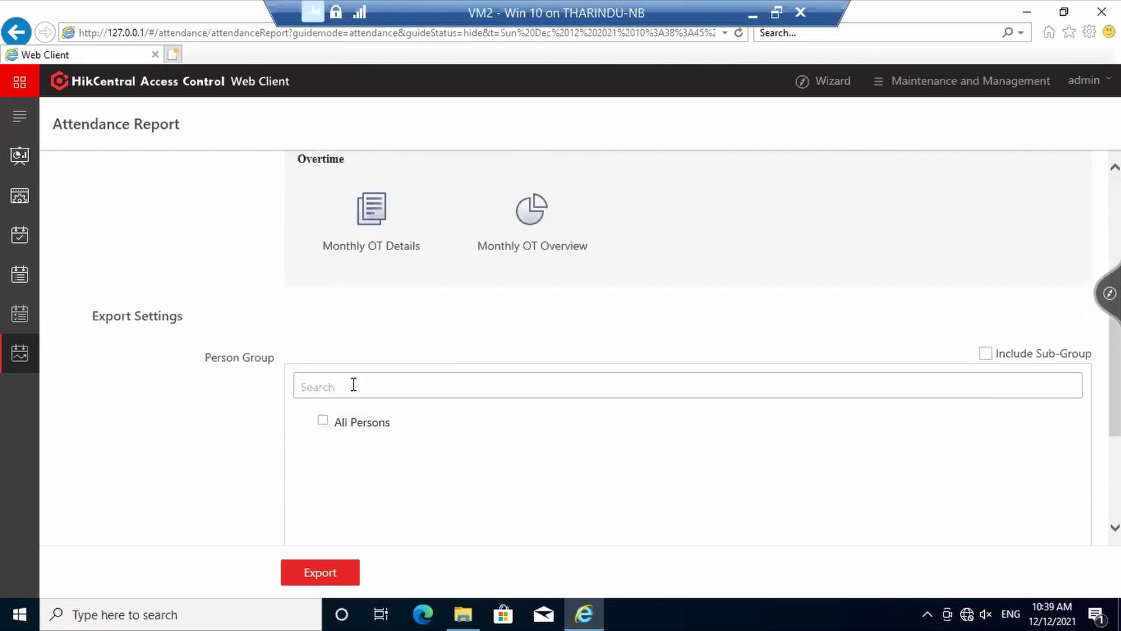
pyautogui.scroll(-4, 380, 389)
pyautogui.scroll(-1, 631, 485)
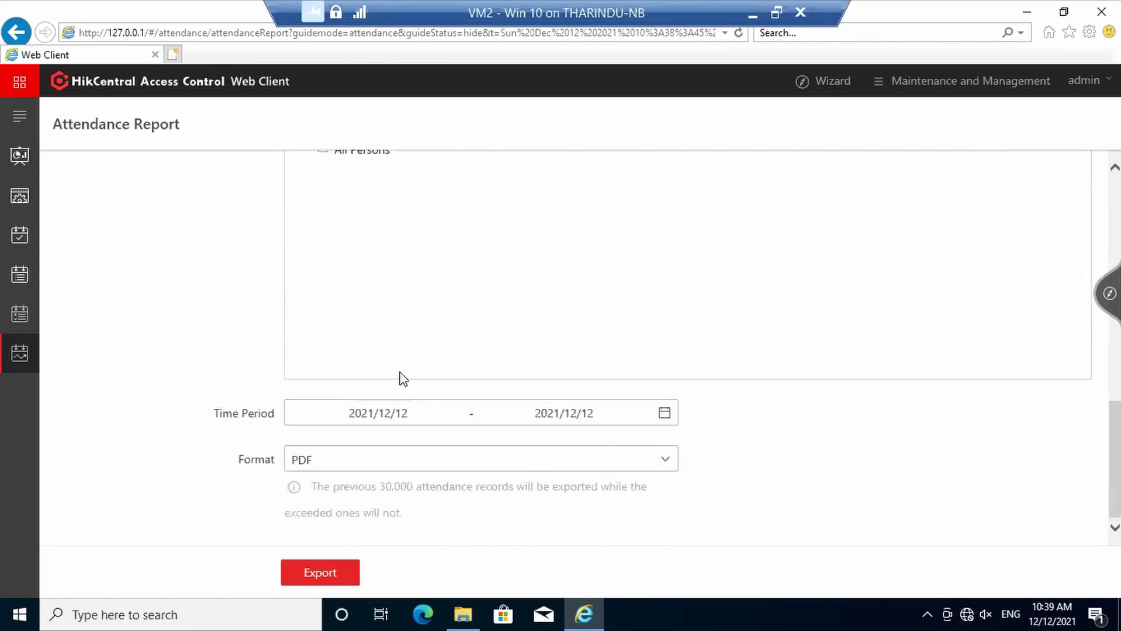
pyautogui.click(503, 462)
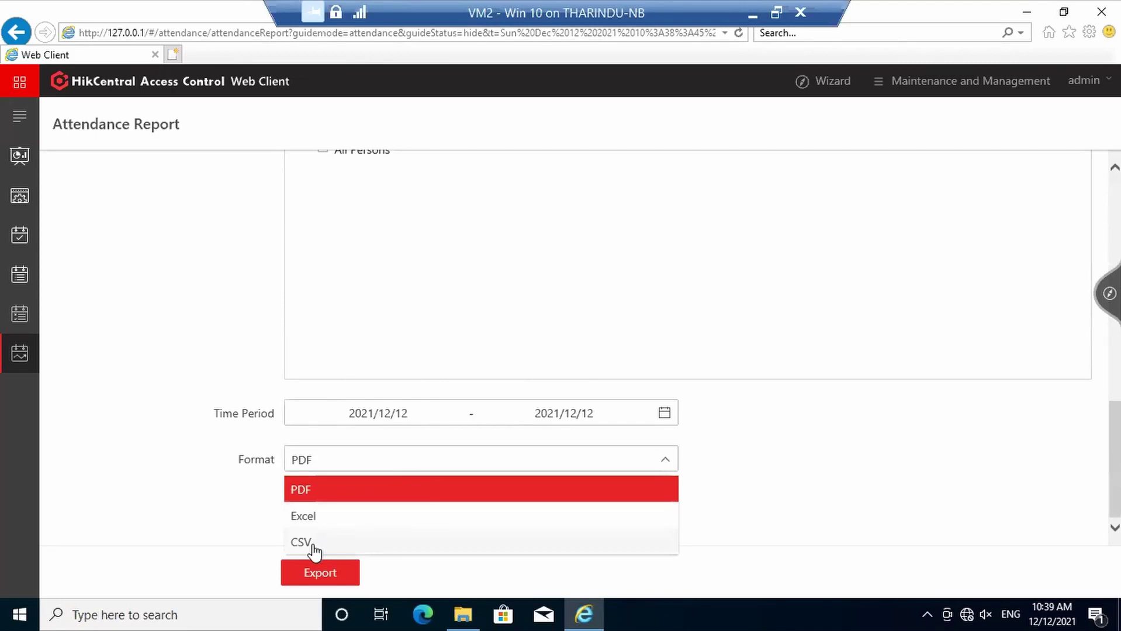
pyautogui.click(123, 344)
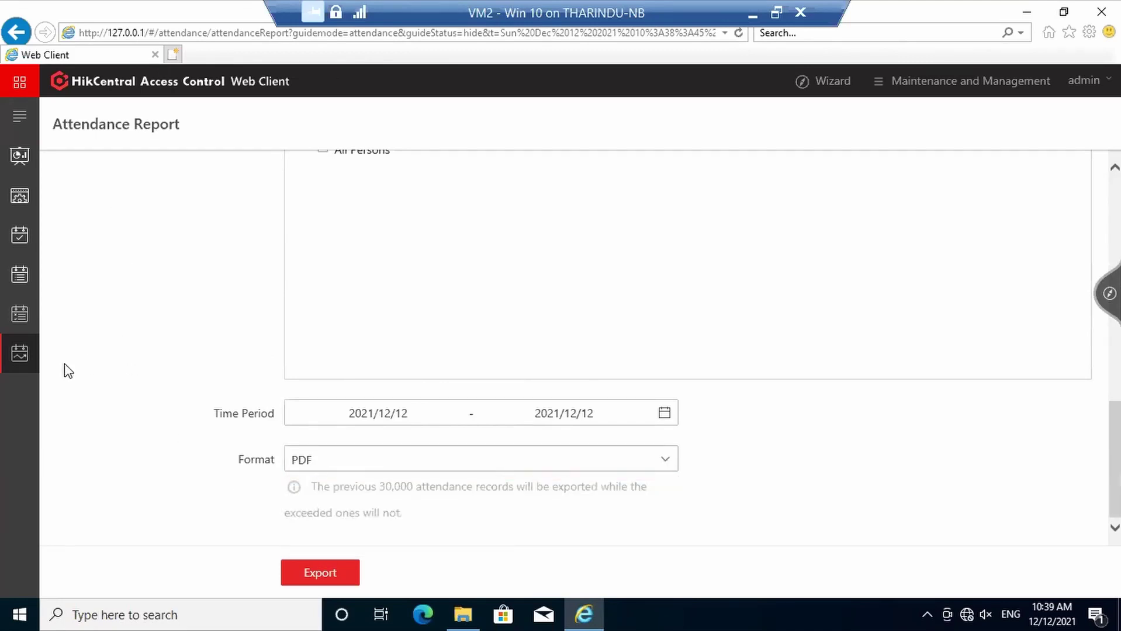
# Step: Return to the Report Template section, reopen the Attendance wizard, and look over the report's Person Group export settings
pyautogui.moveTo(23, 320)
pyautogui.scroll(10, 674, 416)
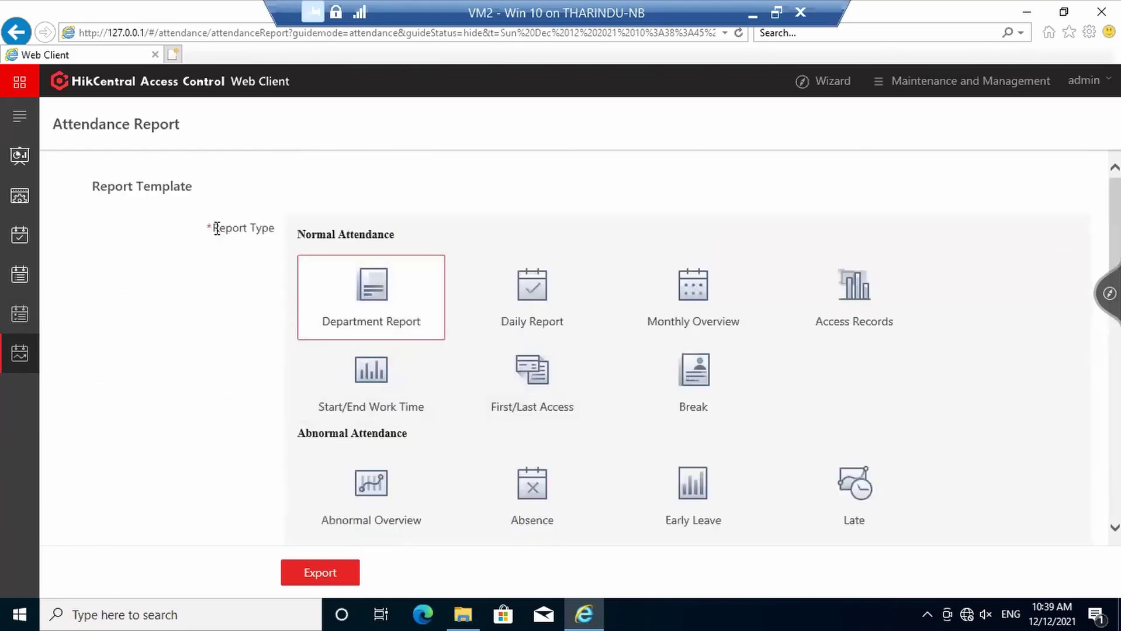
pyautogui.click(820, 79)
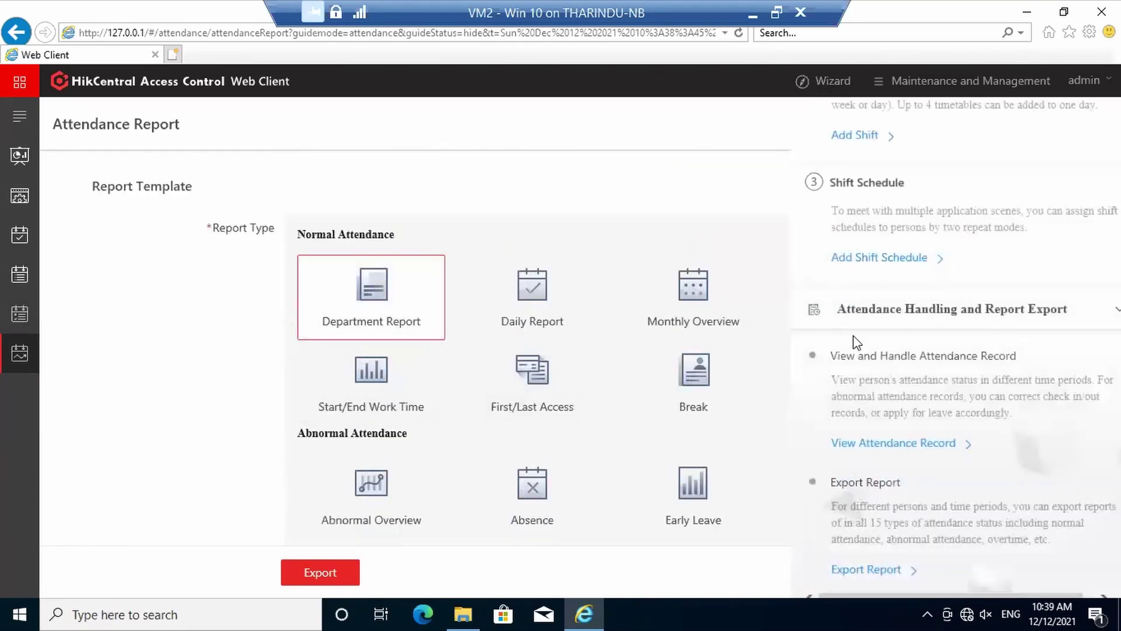
pyautogui.scroll(-5, 662, 308)
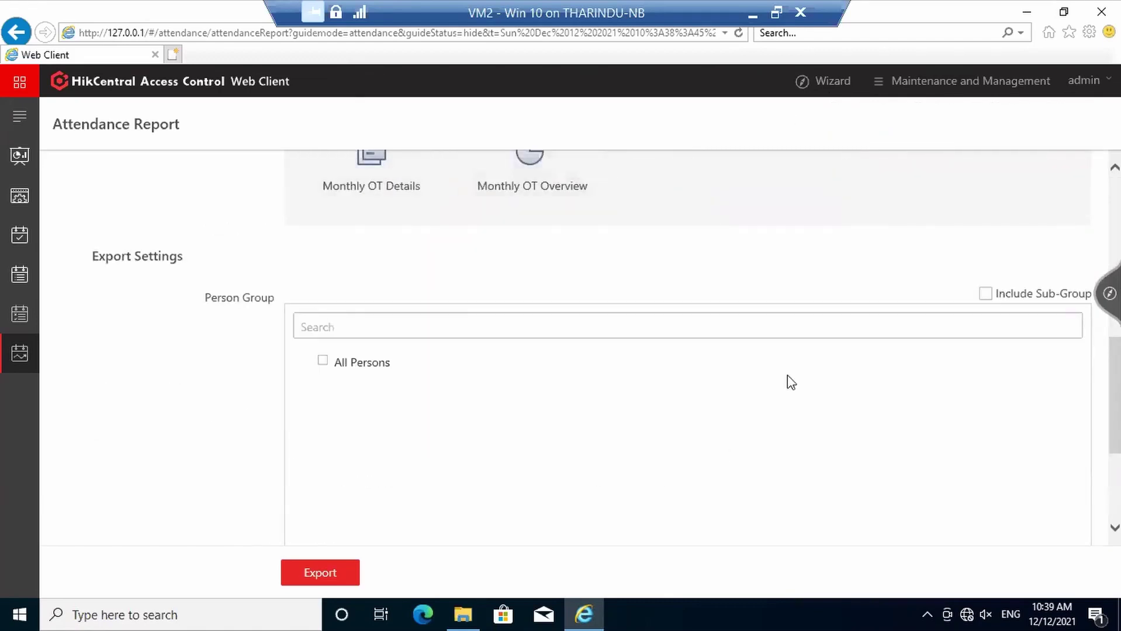